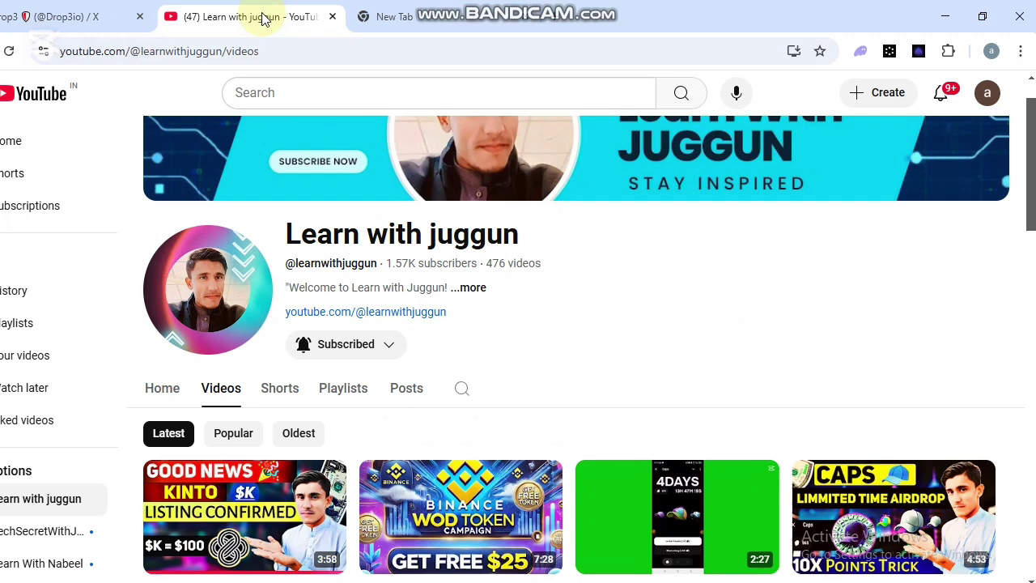
# Scroll down through the current X feed and back up to the top.
pyautogui.scroll(-3, 504, 358)
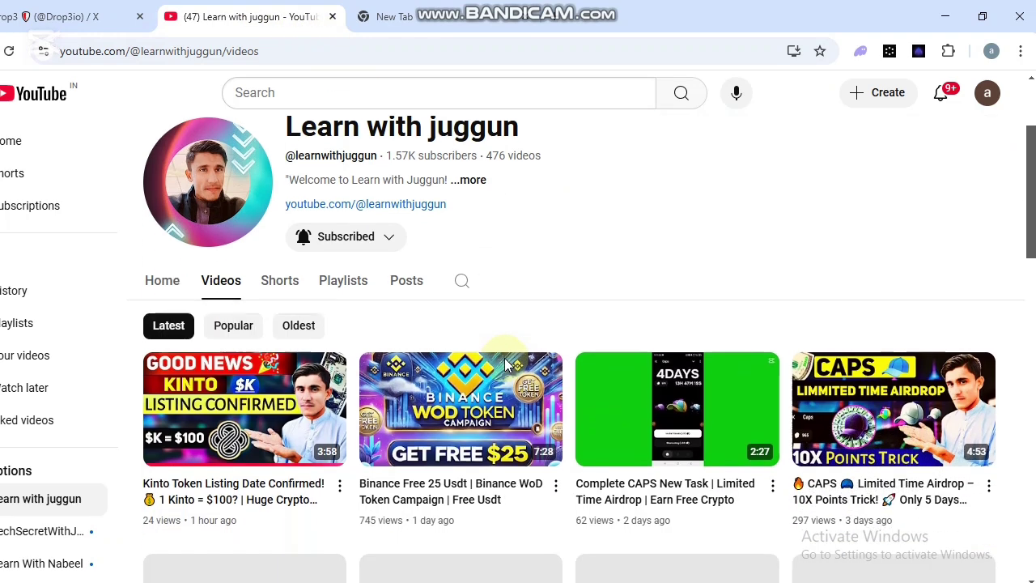
pyautogui.scroll(-2, 504, 357)
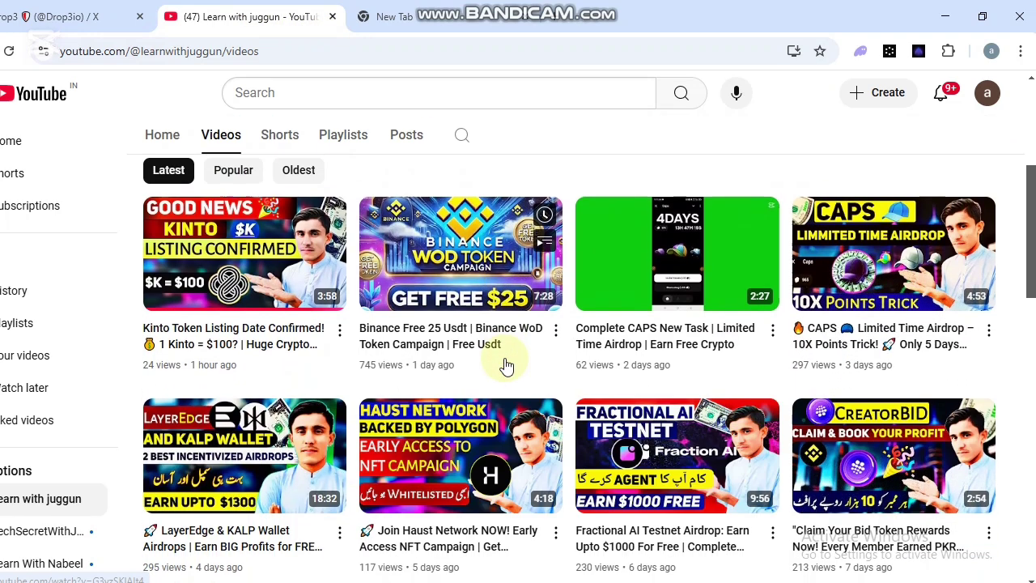
pyautogui.scroll(-3, 505, 366)
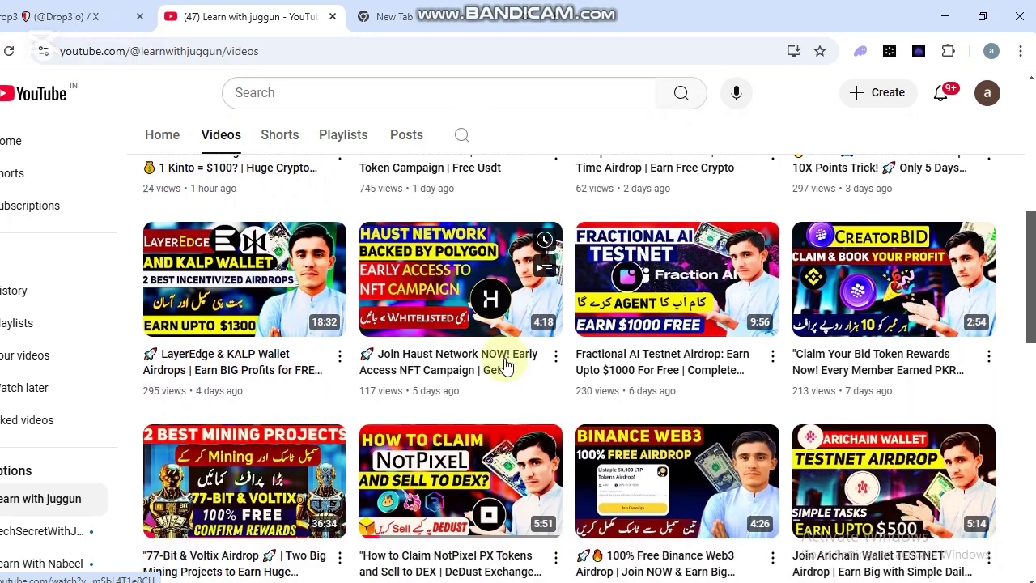
pyautogui.scroll(-3, 504, 365)
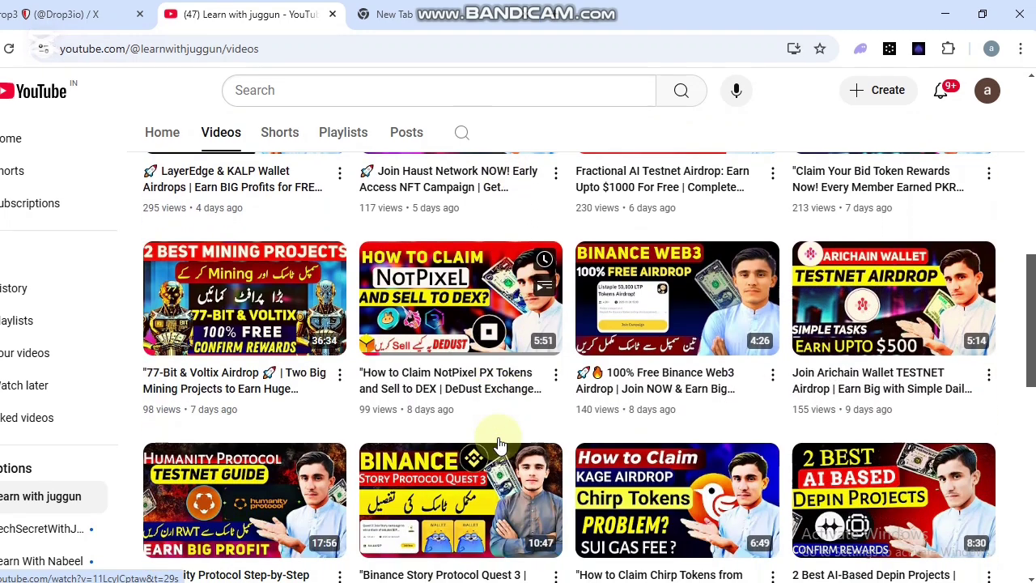
pyautogui.scroll(-1, 499, 443)
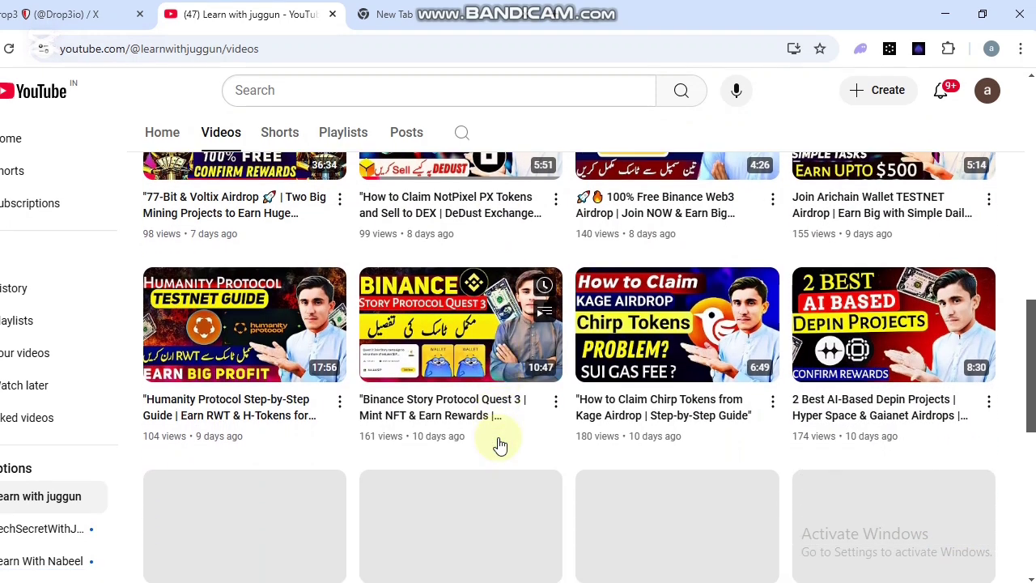
pyautogui.scroll(-2, 500, 444)
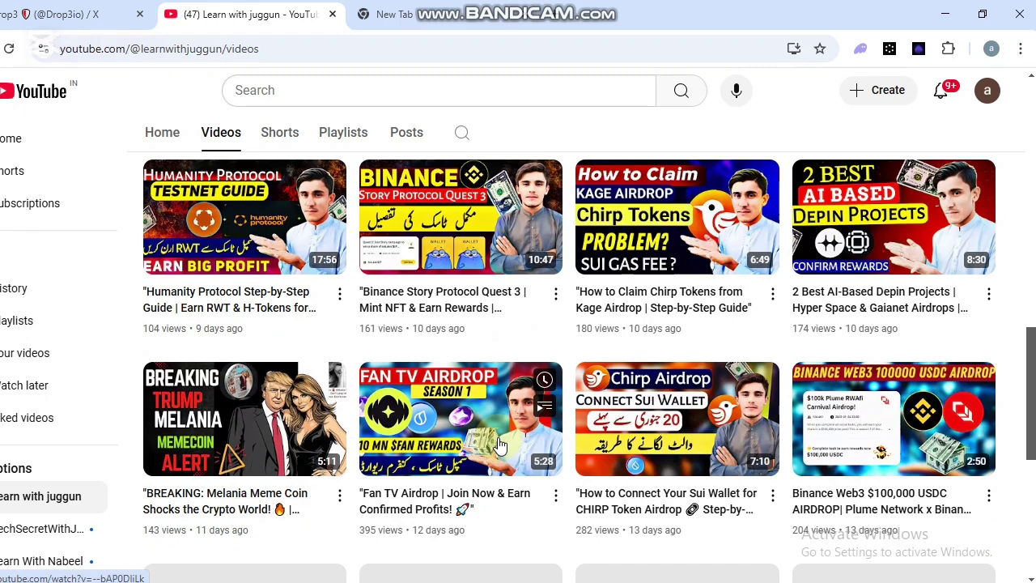
pyautogui.scroll(-1, 500, 445)
pyautogui.scroll(-2, 500, 445)
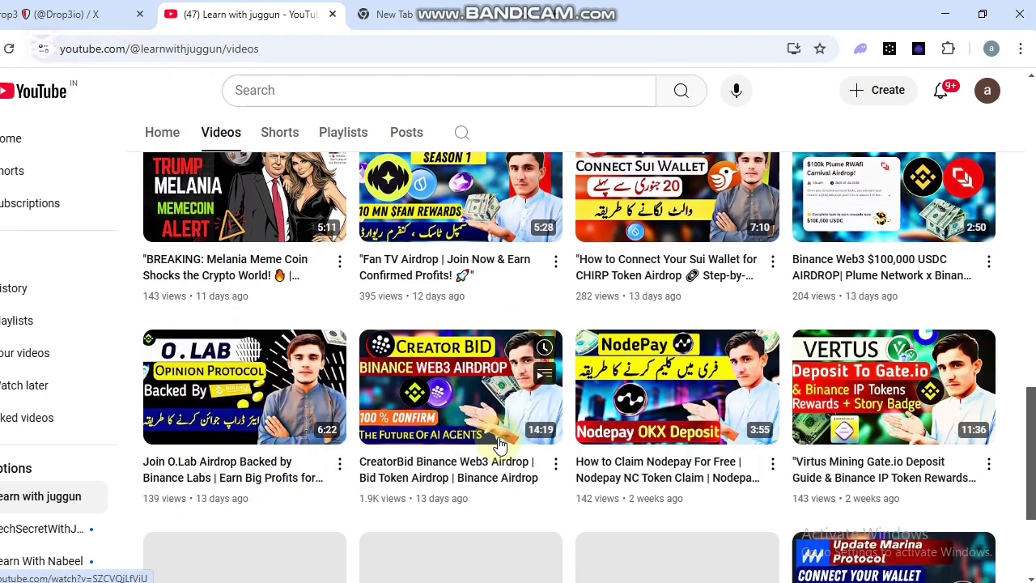
pyautogui.scroll(5, 500, 445)
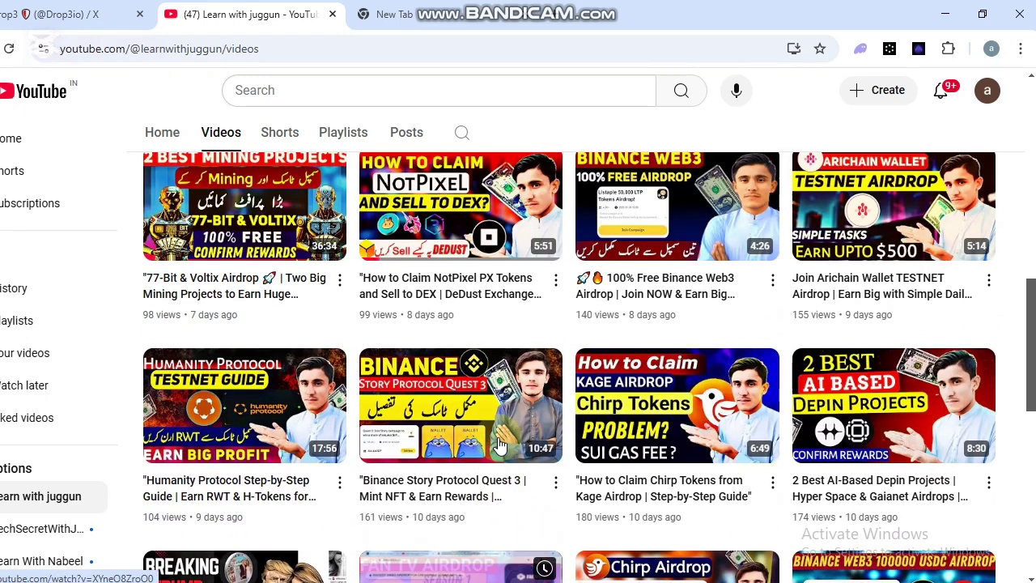
pyautogui.scroll(3, 500, 444)
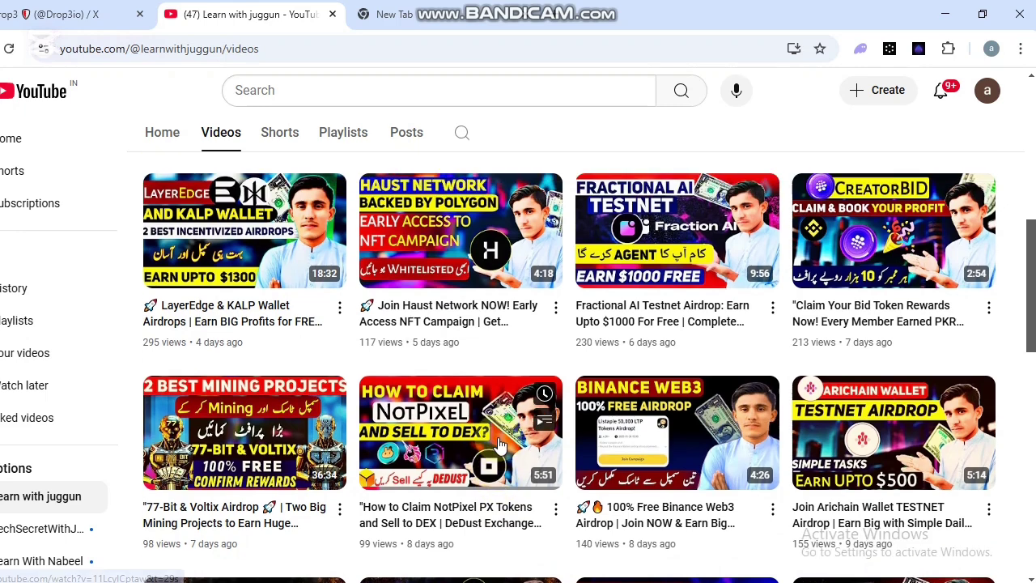
pyautogui.scroll(1, 499, 444)
pyautogui.scroll(1, 499, 444)
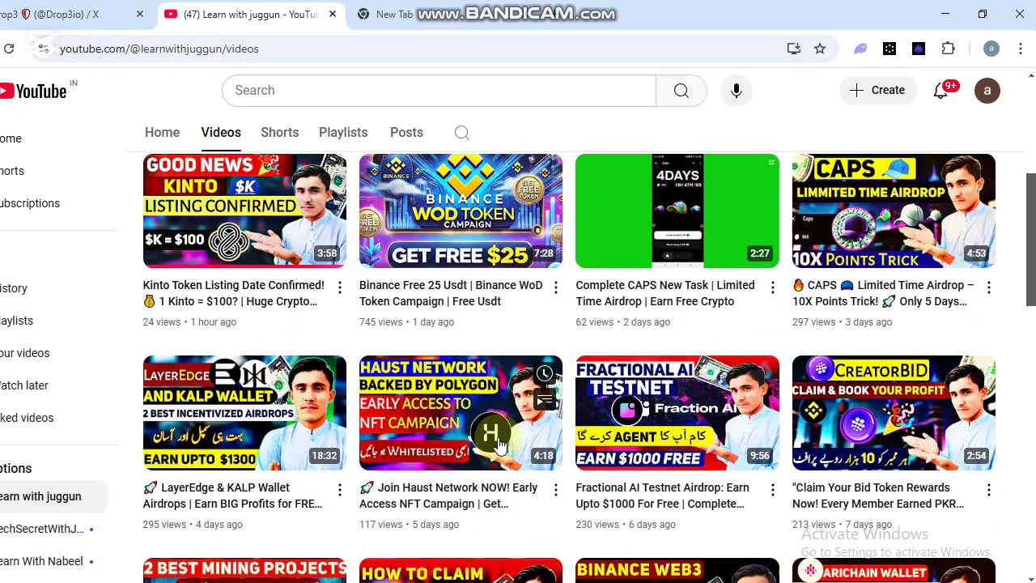
pyautogui.click(459, 373)
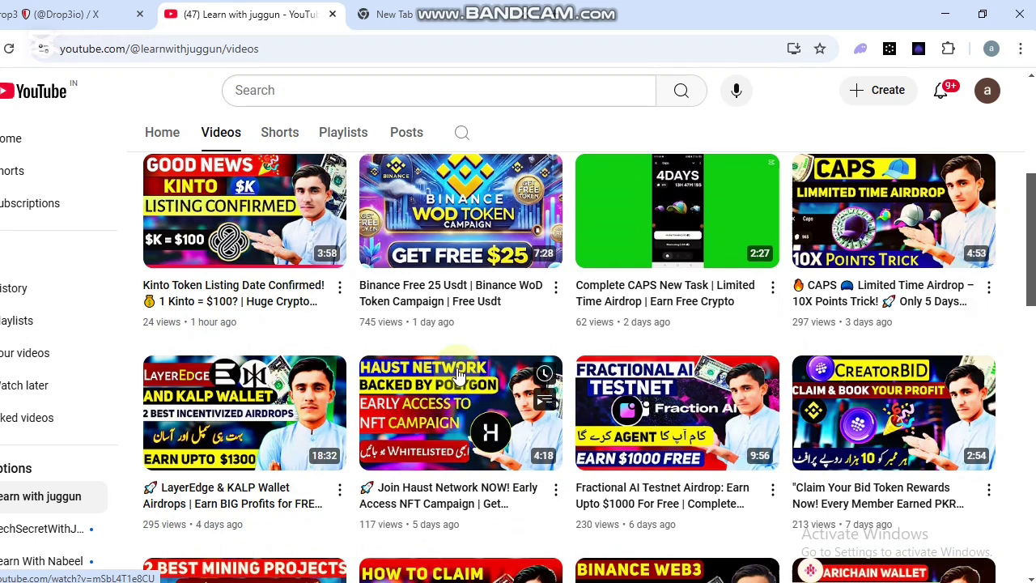
pyautogui.scroll(3, 459, 374)
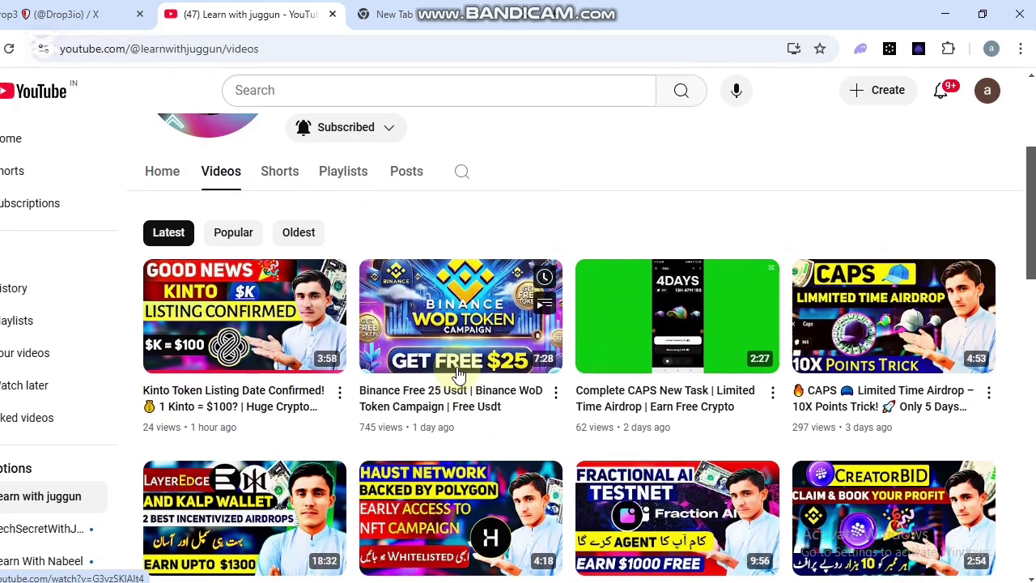
pyautogui.scroll(1, 459, 373)
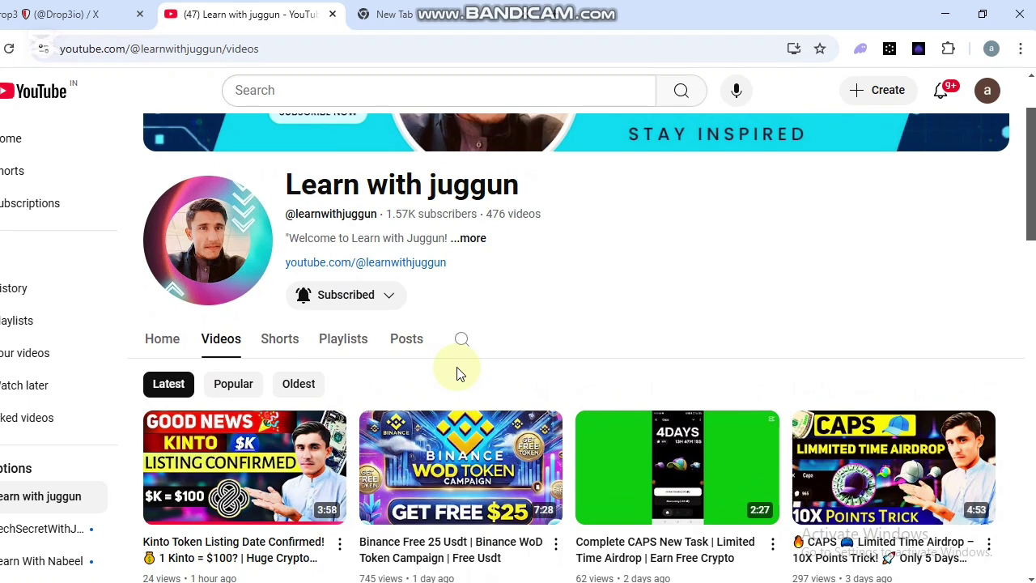
pyautogui.scroll(-3, 458, 373)
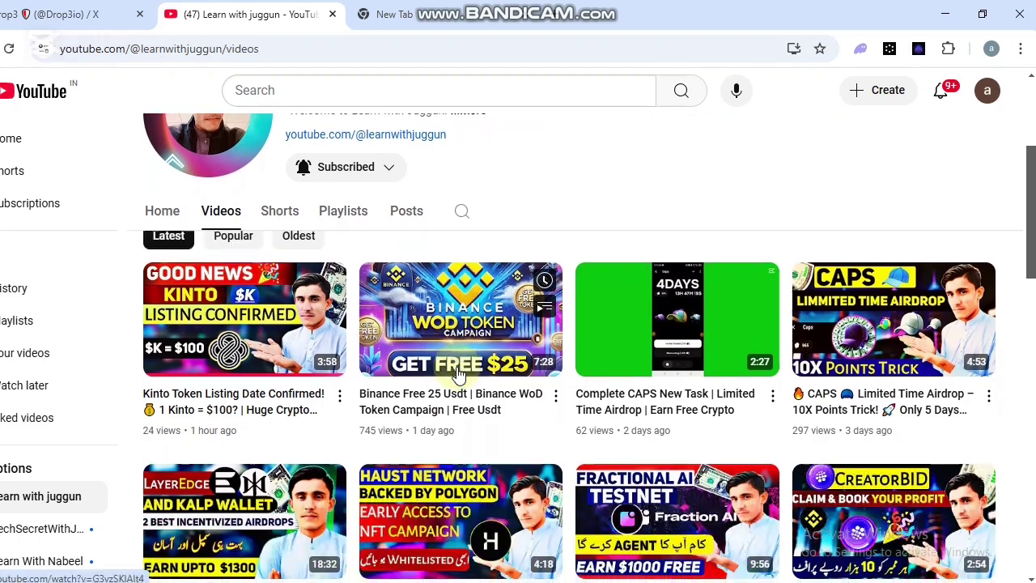
pyautogui.scroll(-3, 457, 373)
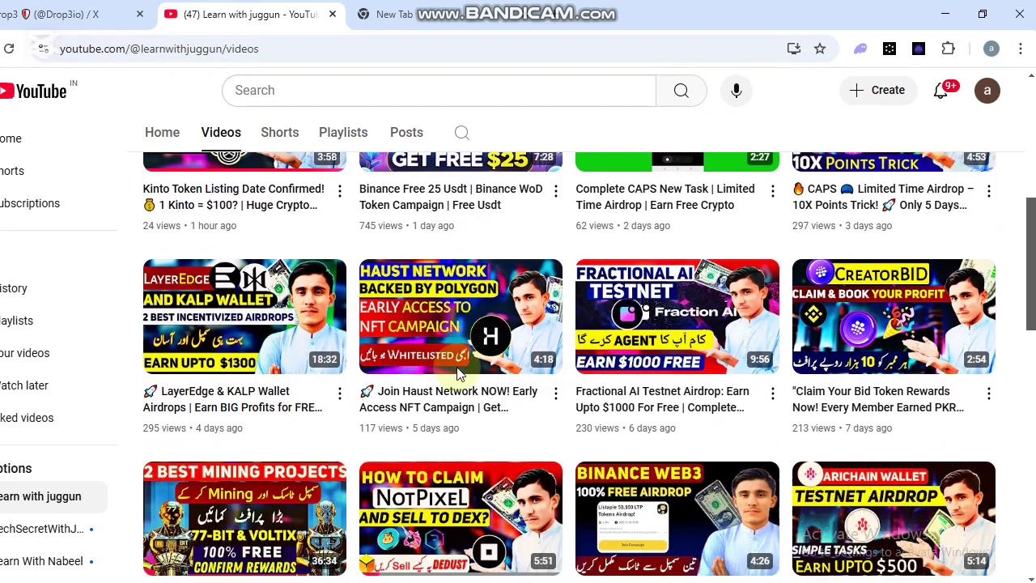
pyautogui.scroll(-3, 457, 373)
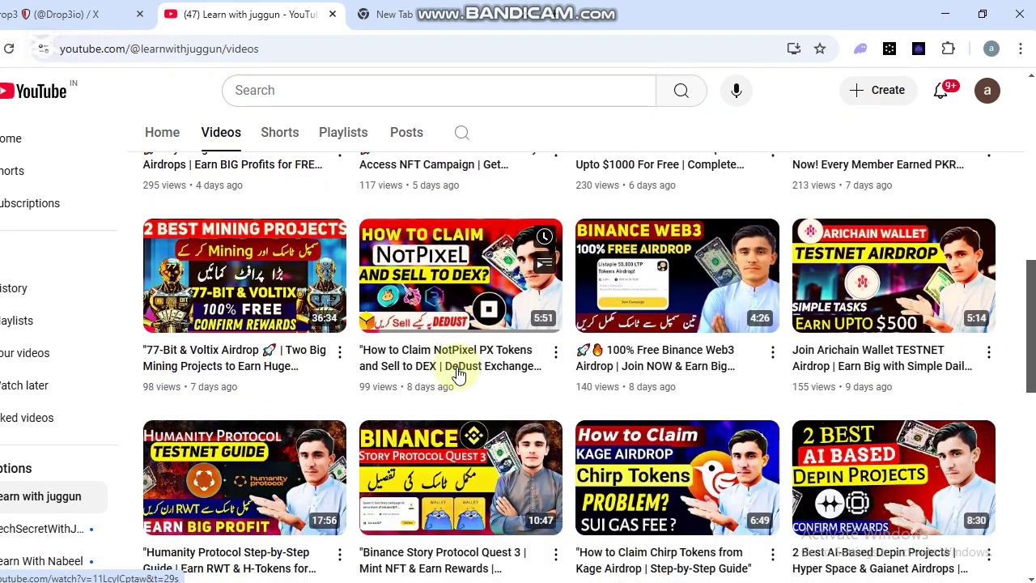
pyautogui.scroll(-1, 457, 373)
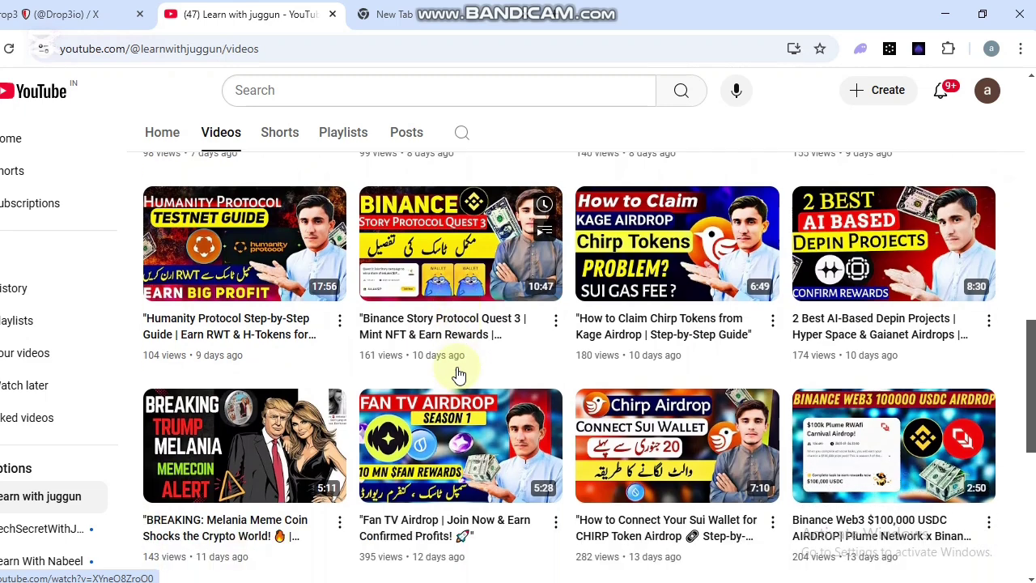
pyautogui.scroll(-2, 458, 373)
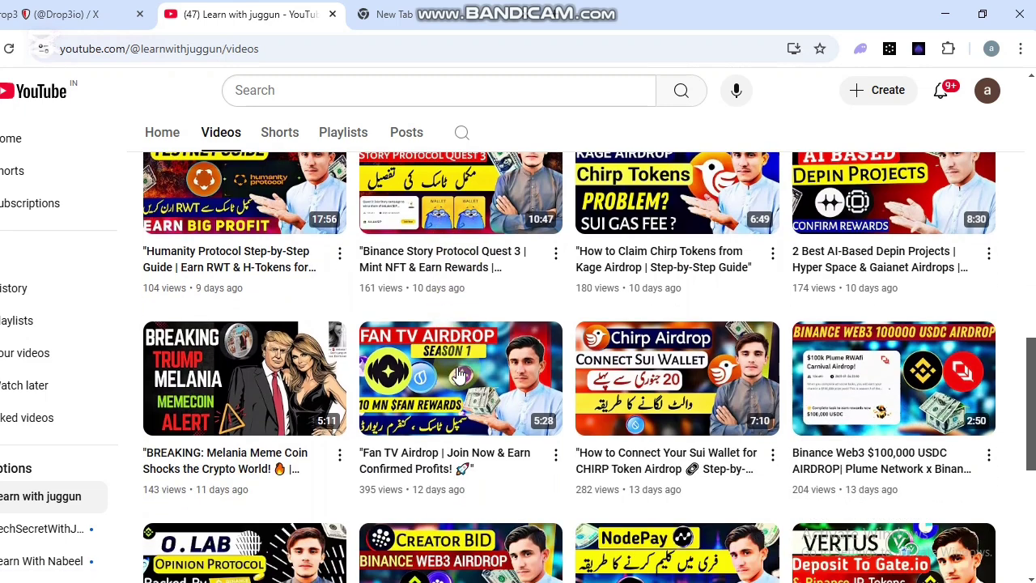
pyautogui.scroll(-4, 457, 373)
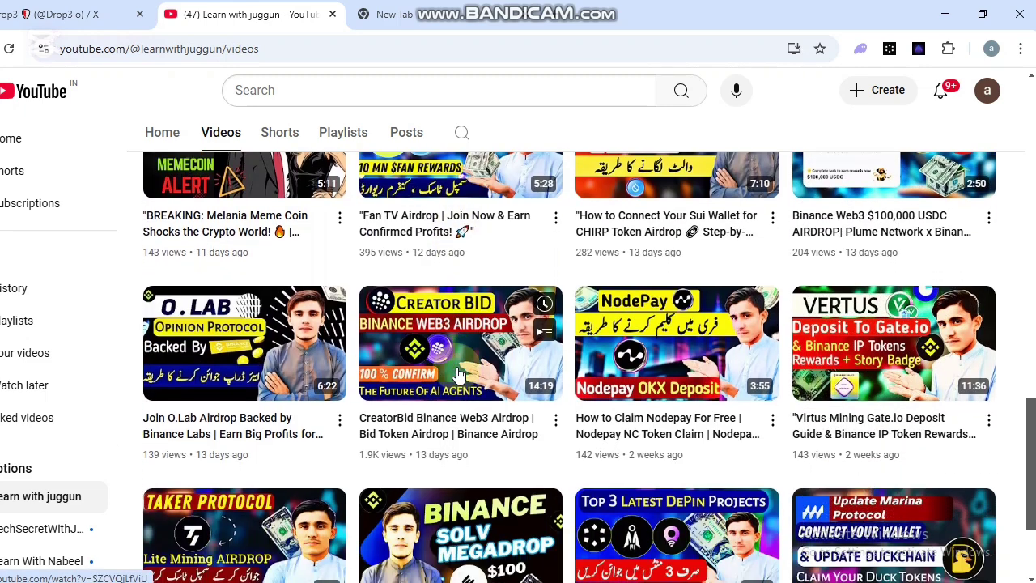
pyautogui.scroll(4, 458, 373)
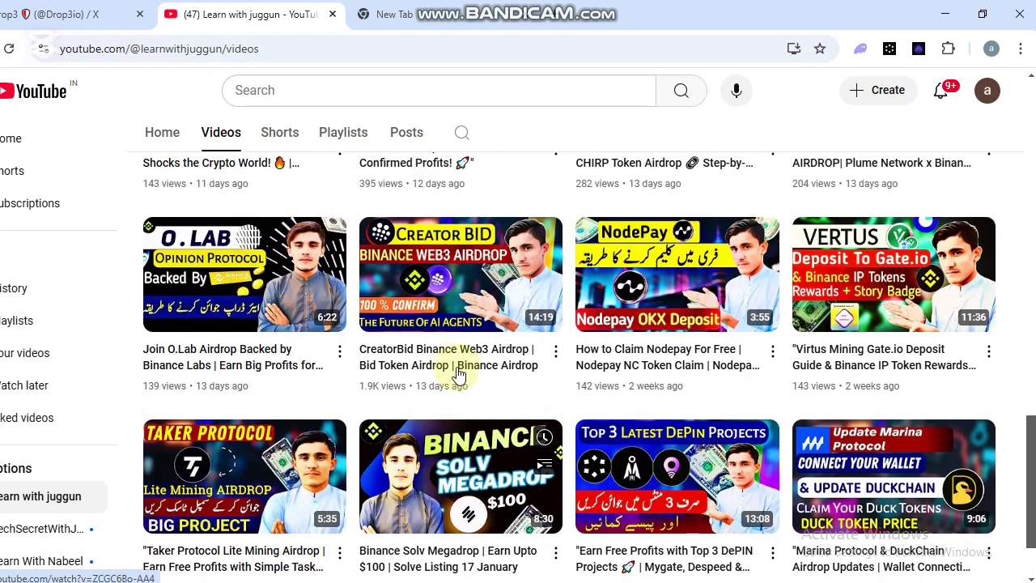
pyautogui.scroll(4, 457, 373)
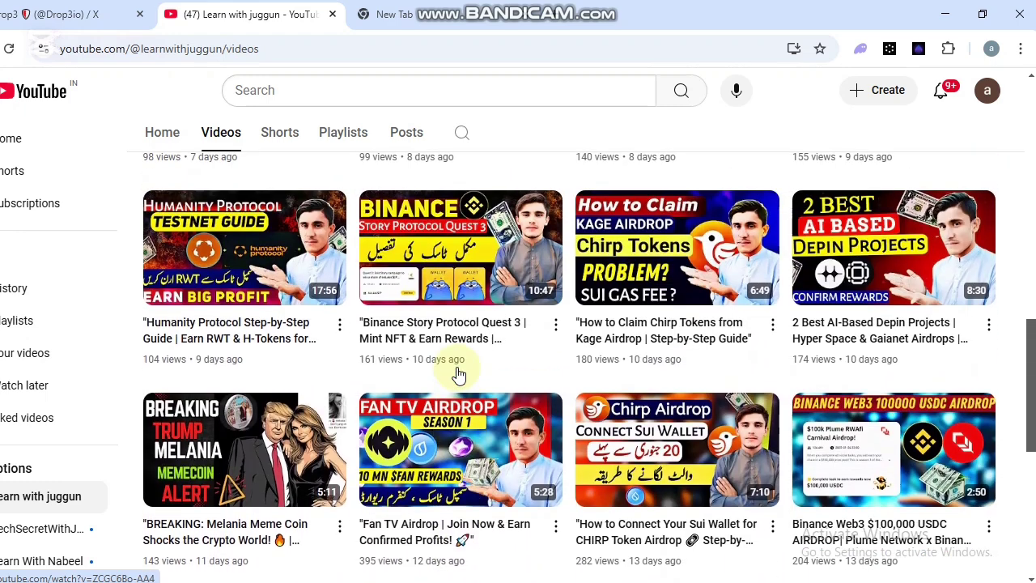
pyautogui.scroll(3, 457, 373)
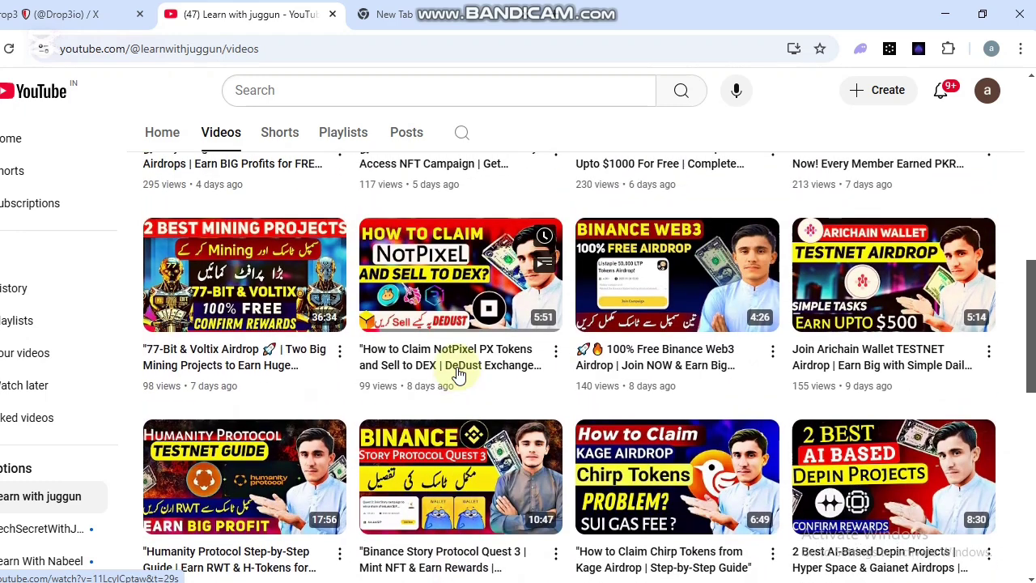
pyautogui.scroll(5, 457, 373)
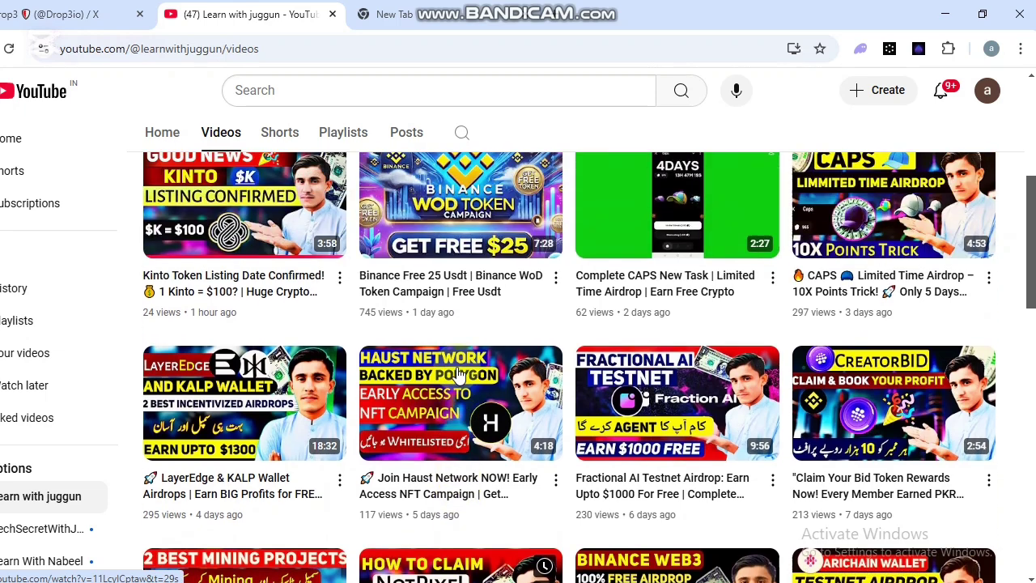
pyautogui.scroll(2, 457, 373)
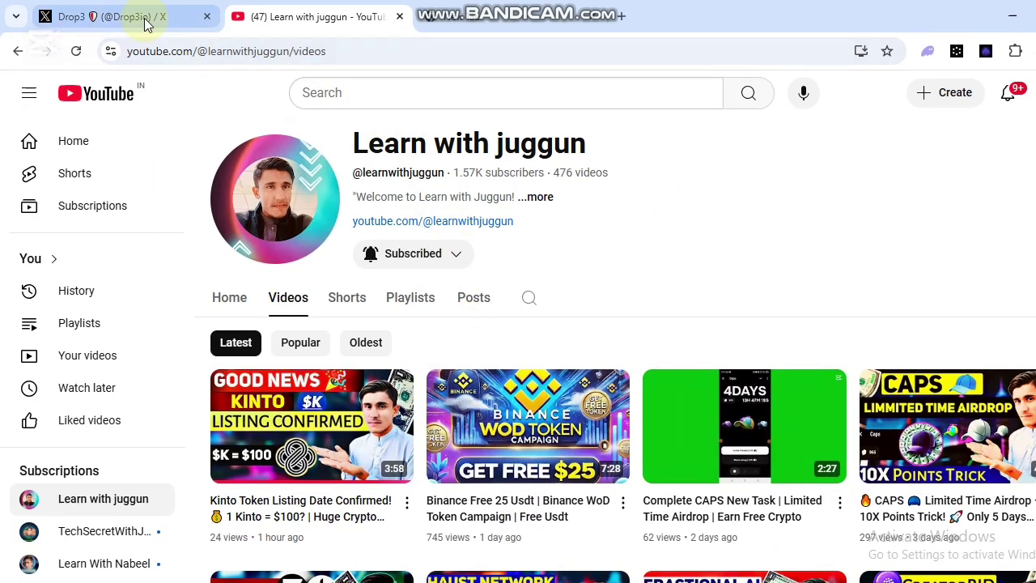
# Bring up the Drop3 X profile and scroll its feed, returning to the header.
pyautogui.click(80, 15)
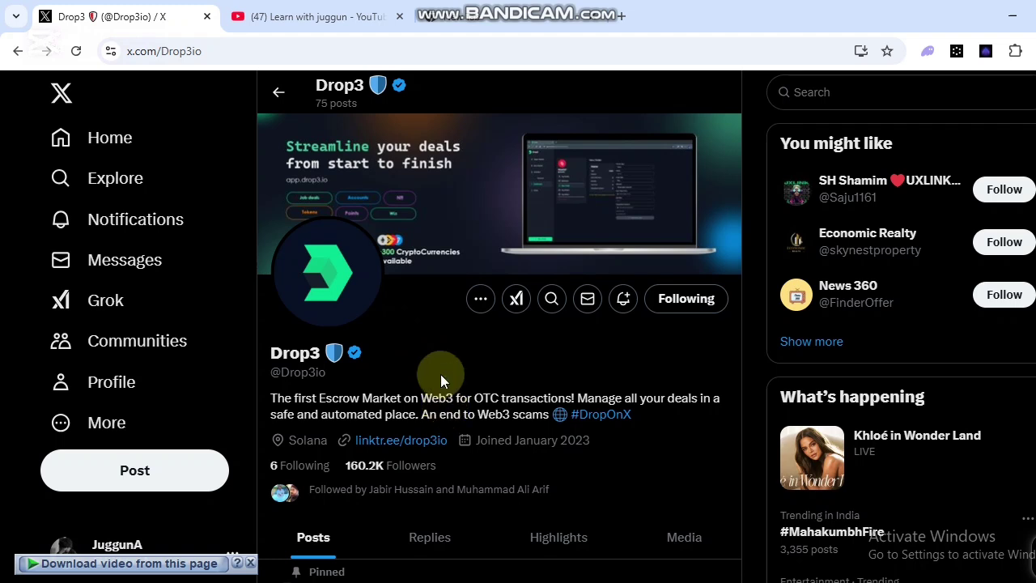
pyautogui.scroll(-1, 449, 411)
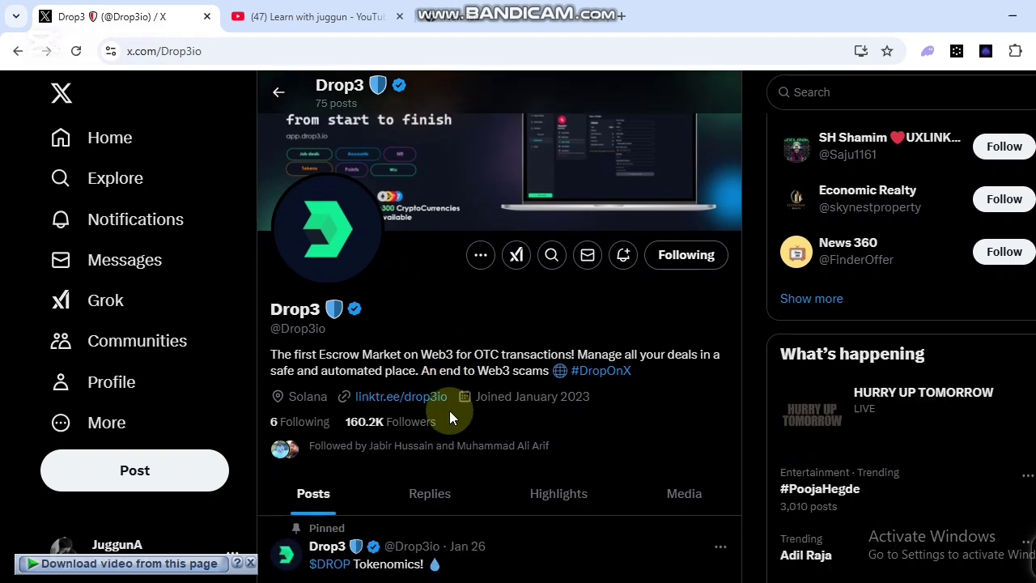
pyautogui.scroll(-1, 449, 410)
pyautogui.scroll(-3, 452, 419)
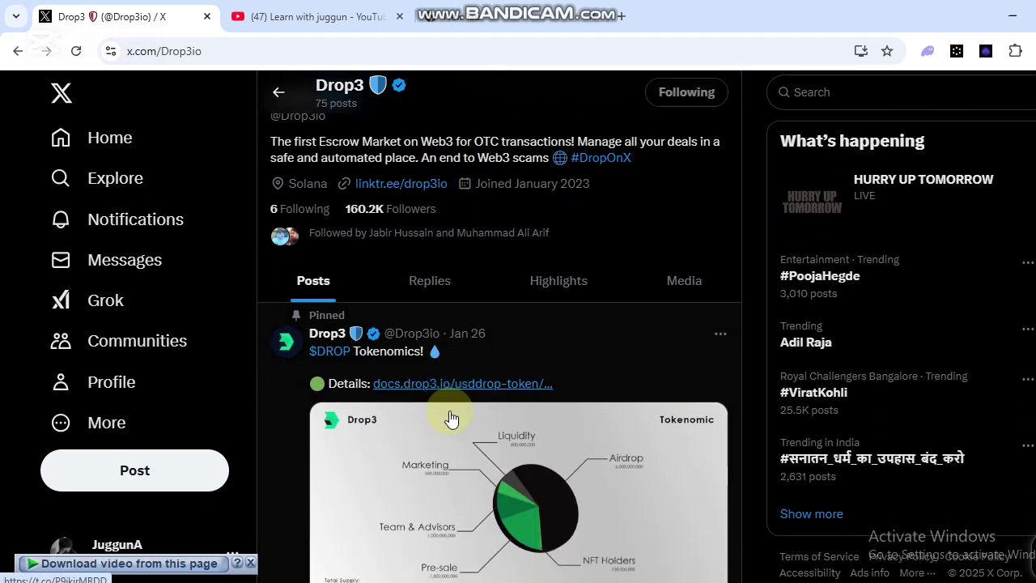
pyautogui.scroll(-3, 451, 418)
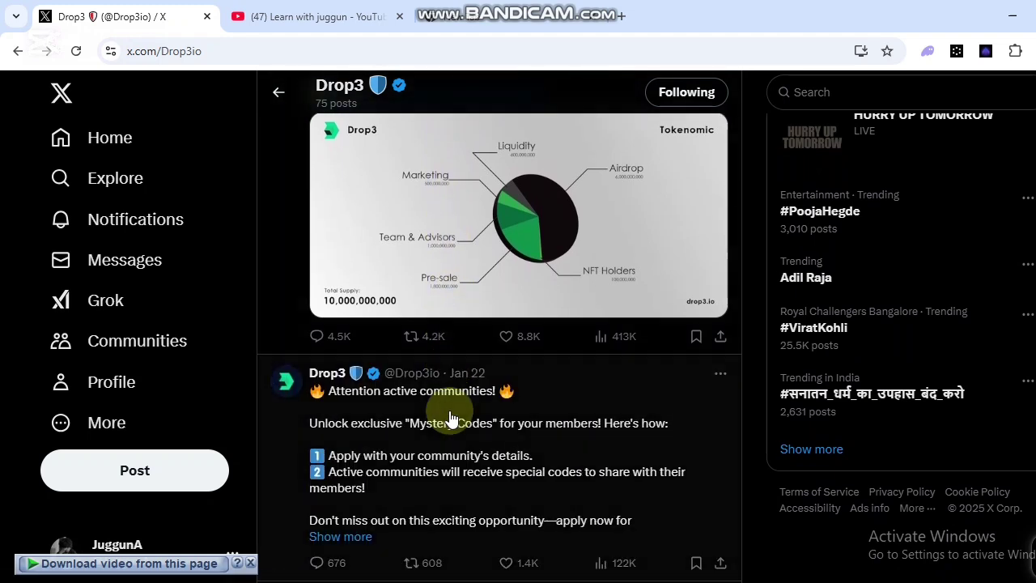
pyautogui.scroll(-1, 462, 439)
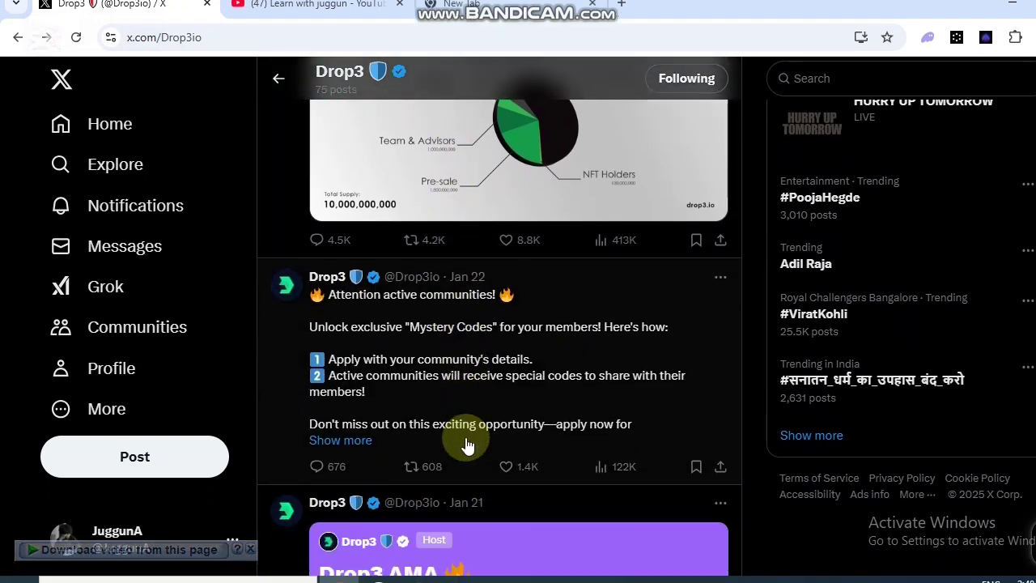
pyautogui.scroll(-2, 468, 444)
pyautogui.scroll(3, 468, 443)
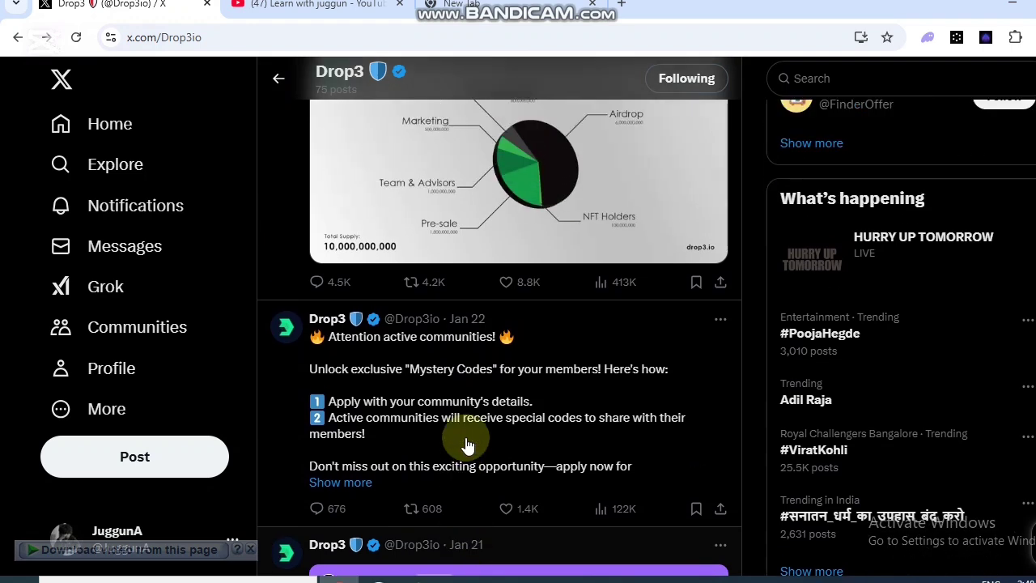
pyautogui.scroll(5, 468, 443)
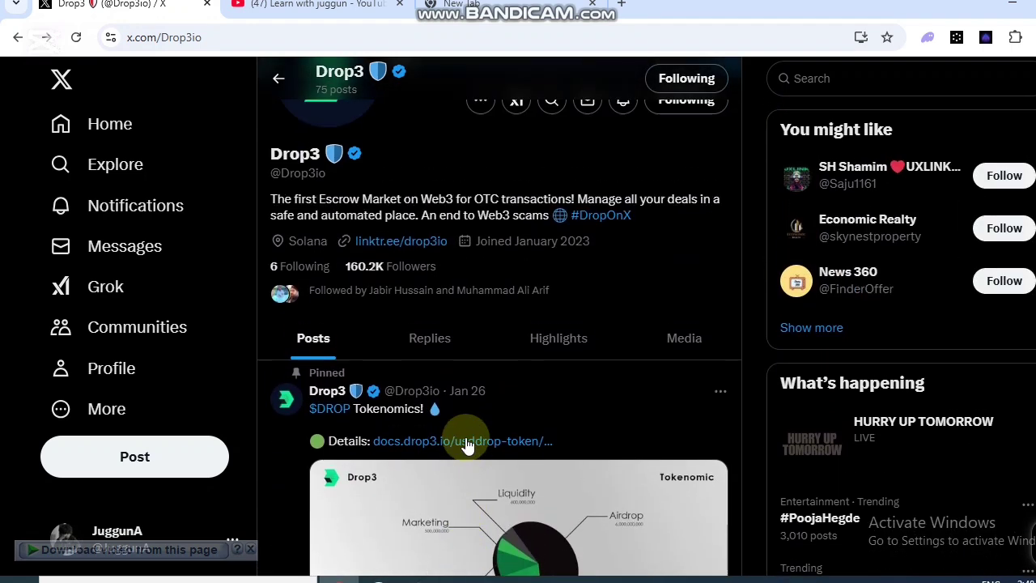
pyautogui.scroll(1, 466, 437)
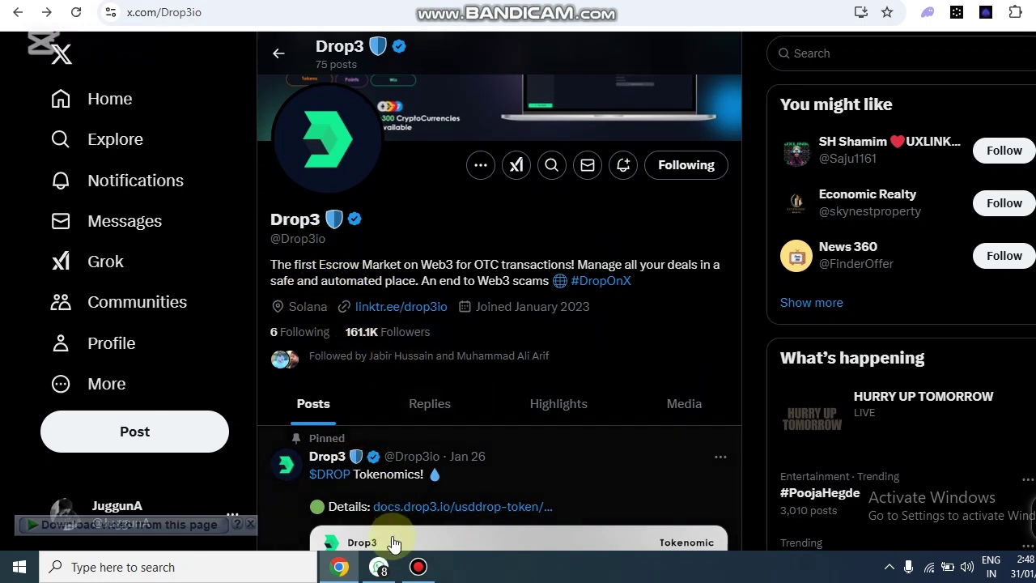
# Open the dropair.io referral link from the WhatsApp chat in Chrome.
pyautogui.click(379, 567)
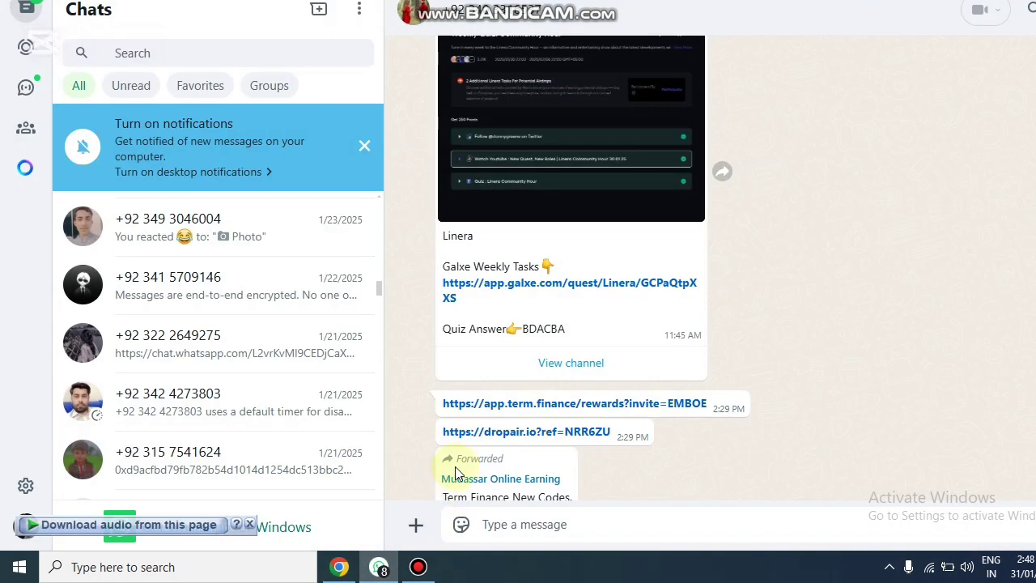
pyautogui.click(496, 435)
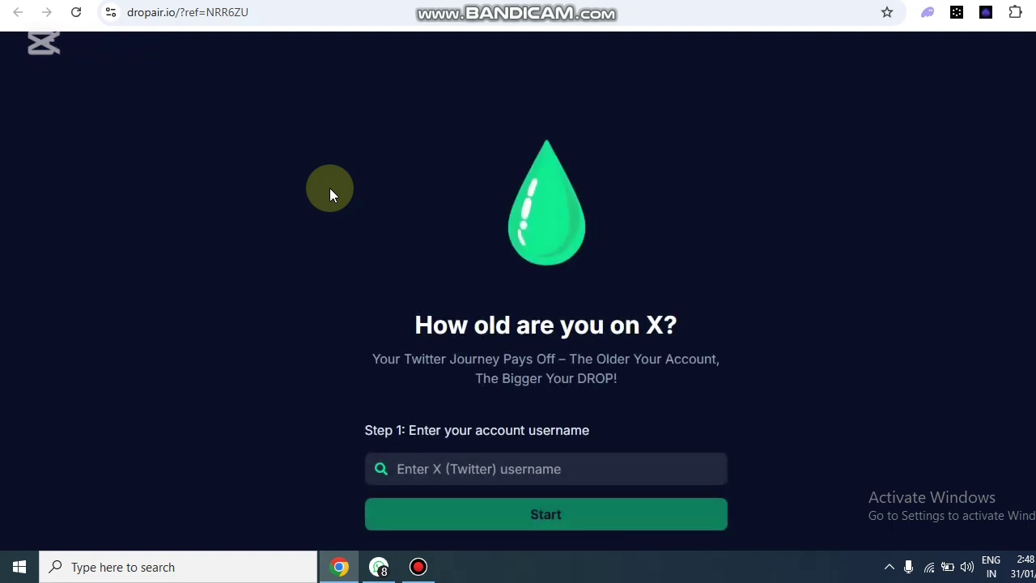
# Enter your X handle in Dropair's Step 1 username field, then return to the Drop3 tab.
pyautogui.scroll(-1, 473, 344)
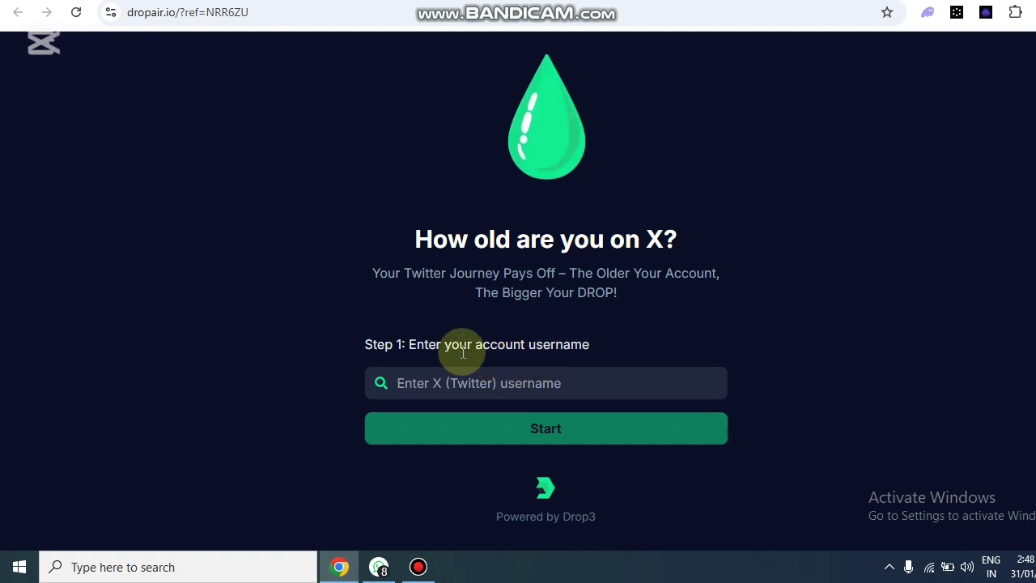
pyautogui.click(446, 379)
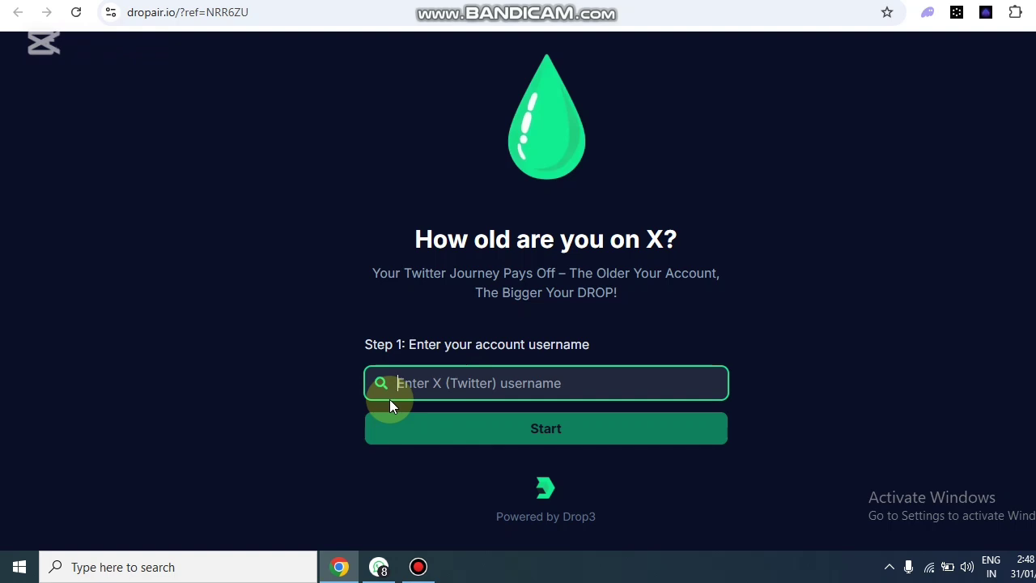
pyautogui.write('@')
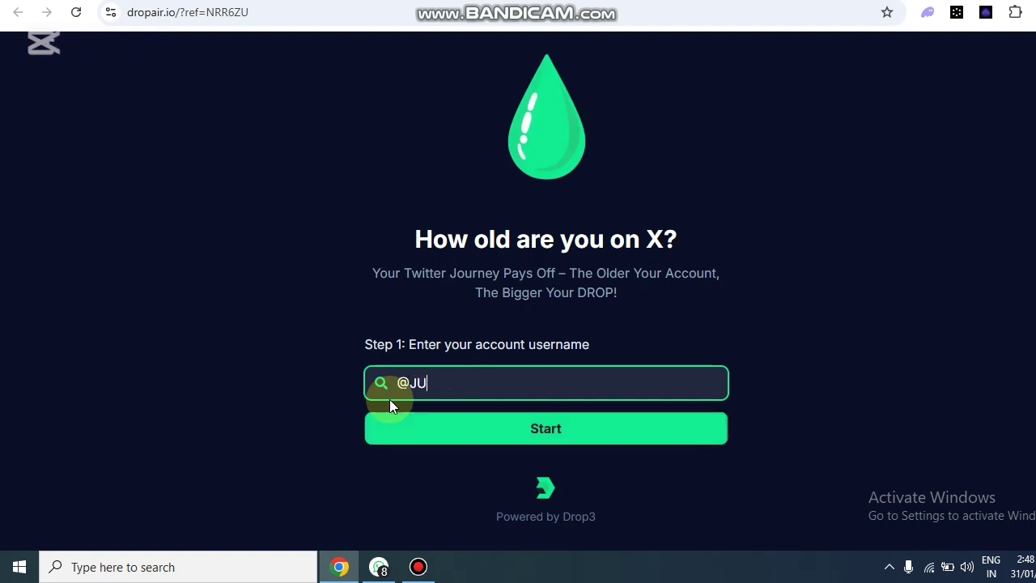
pyautogui.write('JUGGUNA')
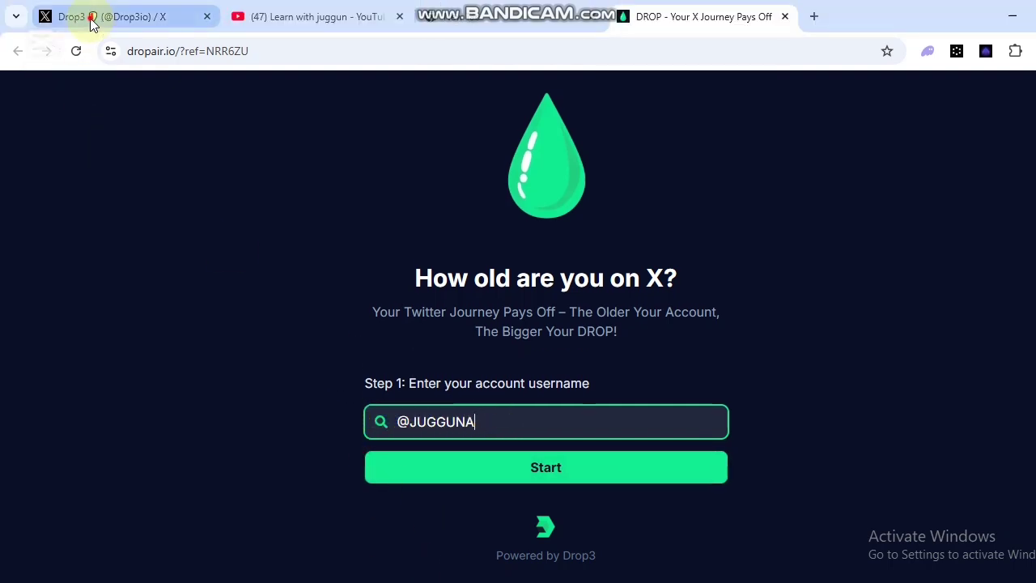
pyautogui.click(88, 21)
# Scroll the Drop3 profile and look over the account switcher and More menu.
pyautogui.scroll(-2, 131, 497)
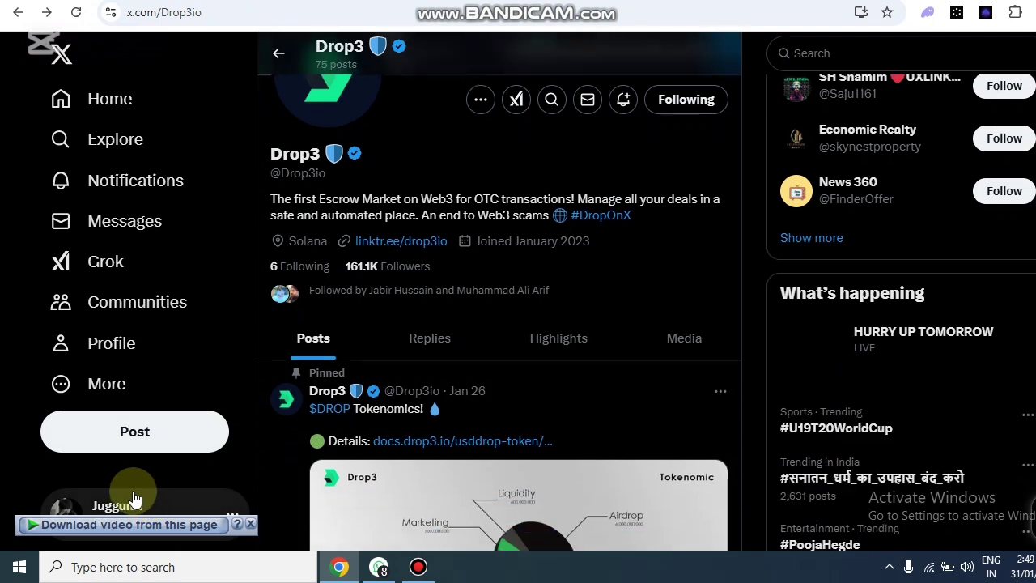
pyautogui.scroll(-1, 167, 465)
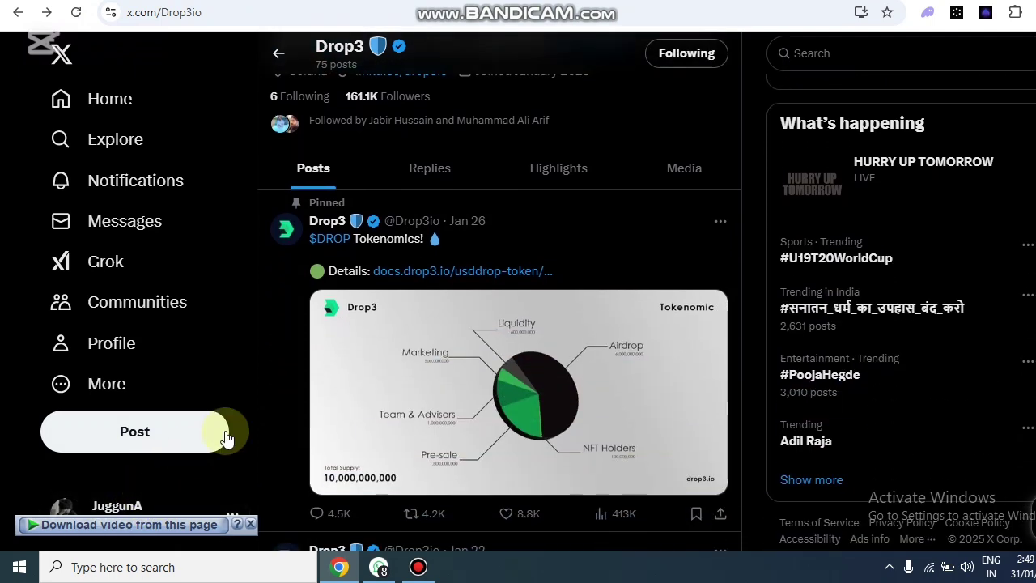
pyautogui.click(113, 494)
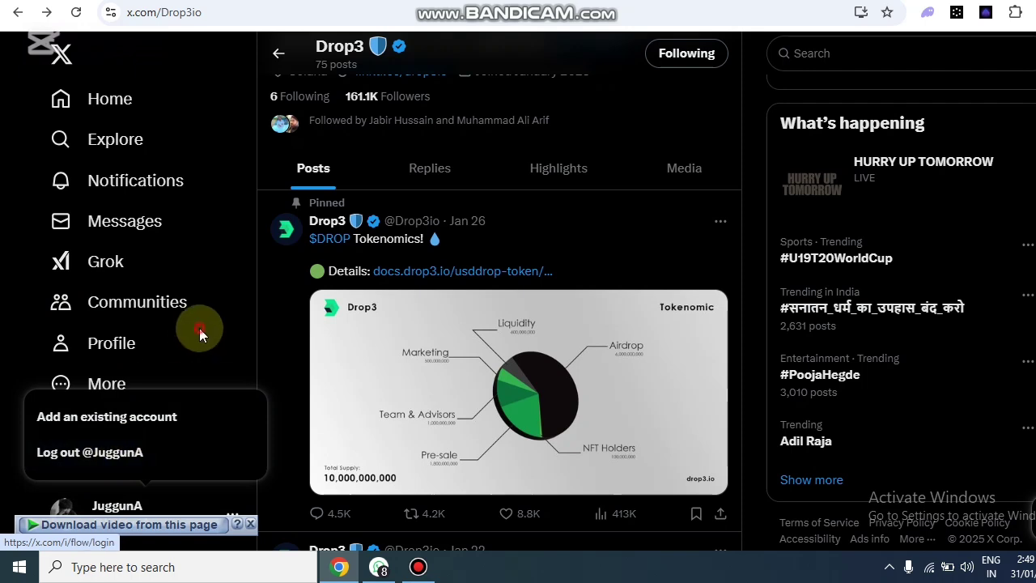
pyautogui.click(199, 328)
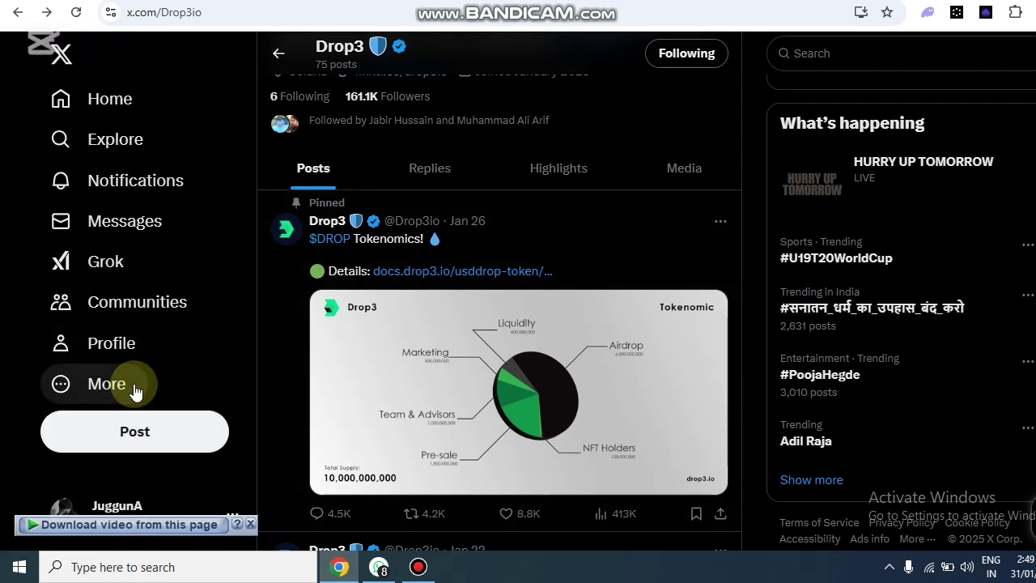
pyautogui.click(135, 392)
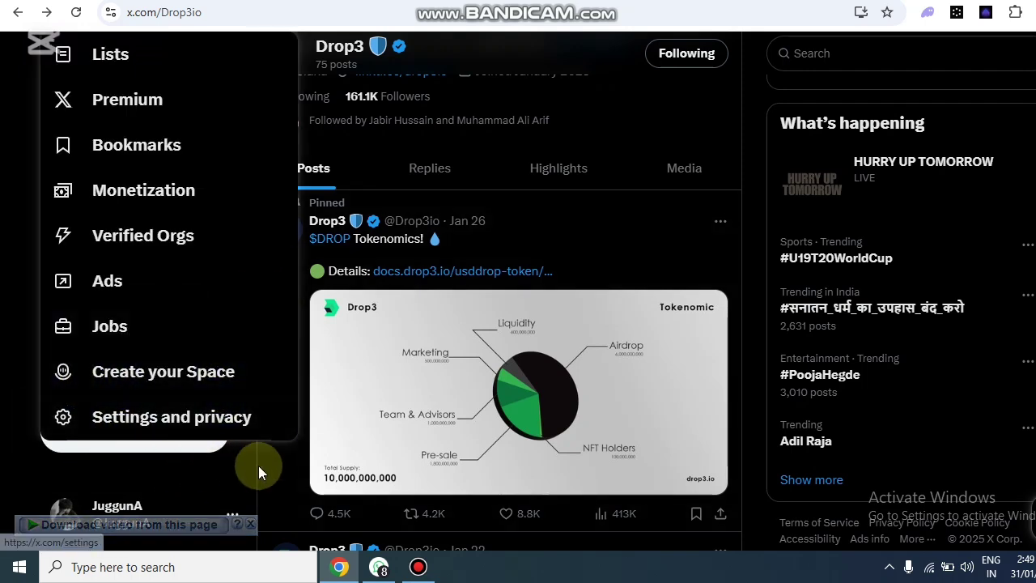
# Return to the Dropair 'How old are you on X?' page with the username filled in.
pyautogui.click(340, 541)
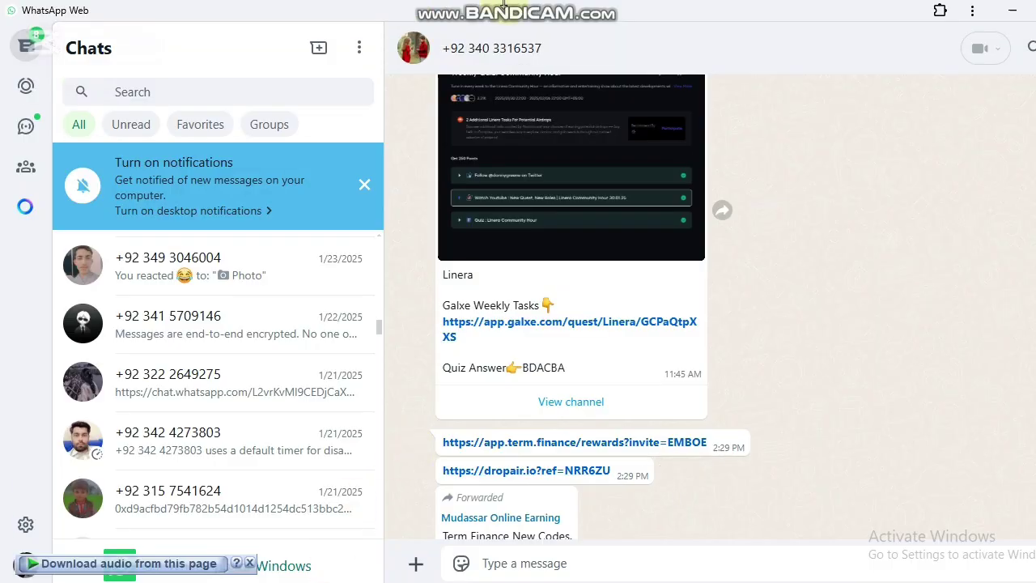
pyautogui.click(340, 567)
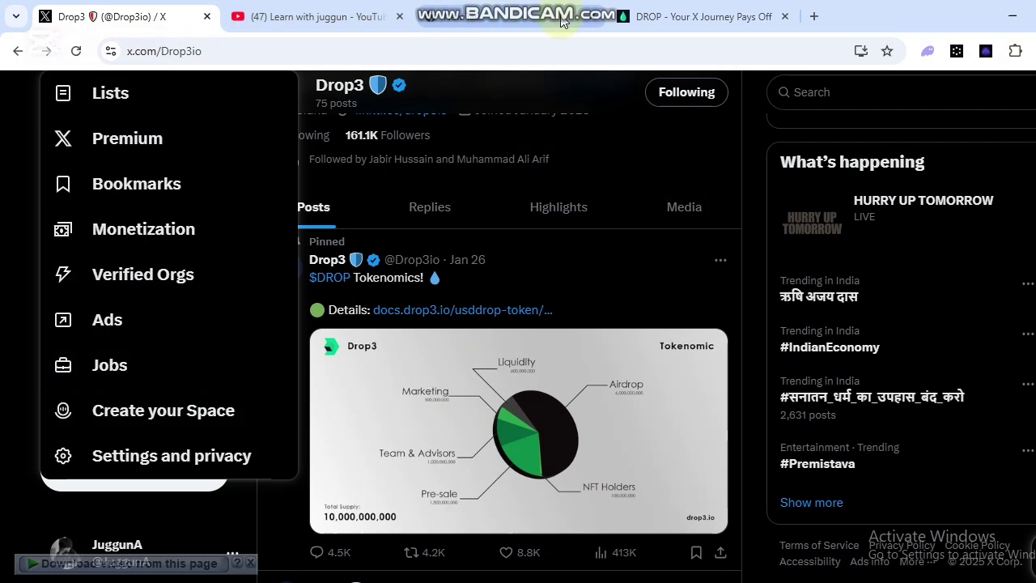
pyautogui.click(639, 16)
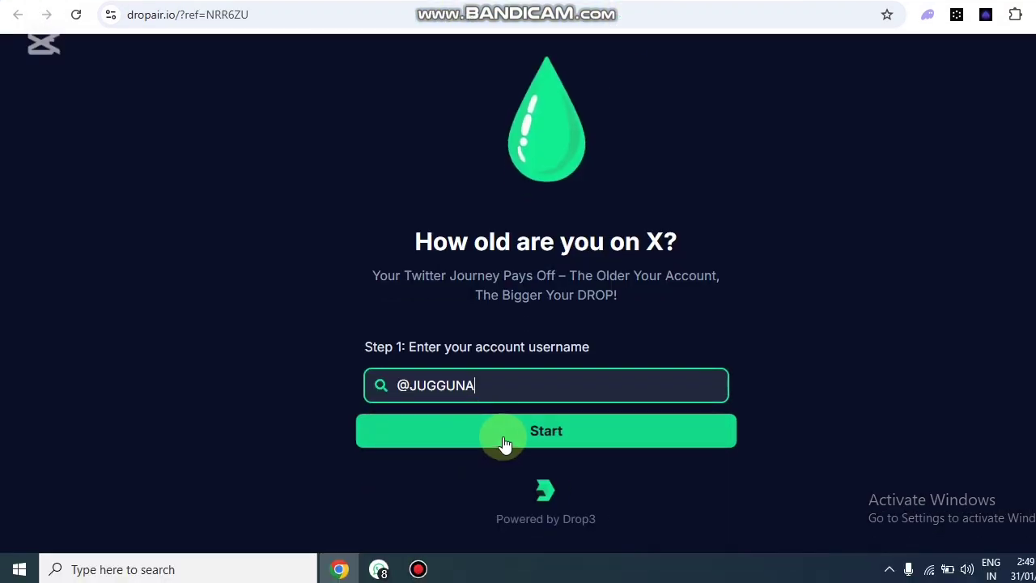
# Start Dropair's age check and copy the generated Step 2 bio verification code.
pyautogui.click(516, 433)
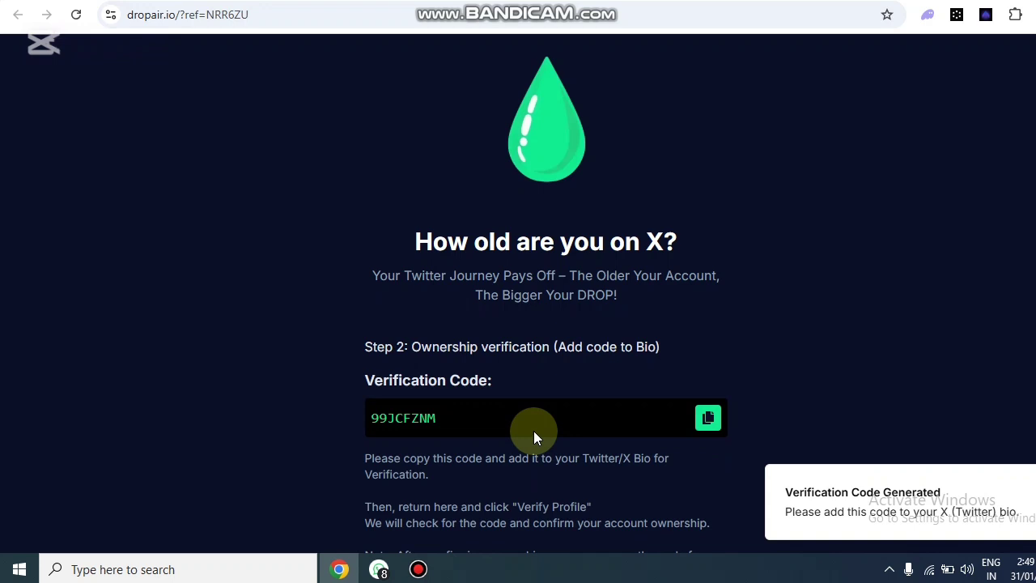
pyautogui.scroll(-2, 548, 423)
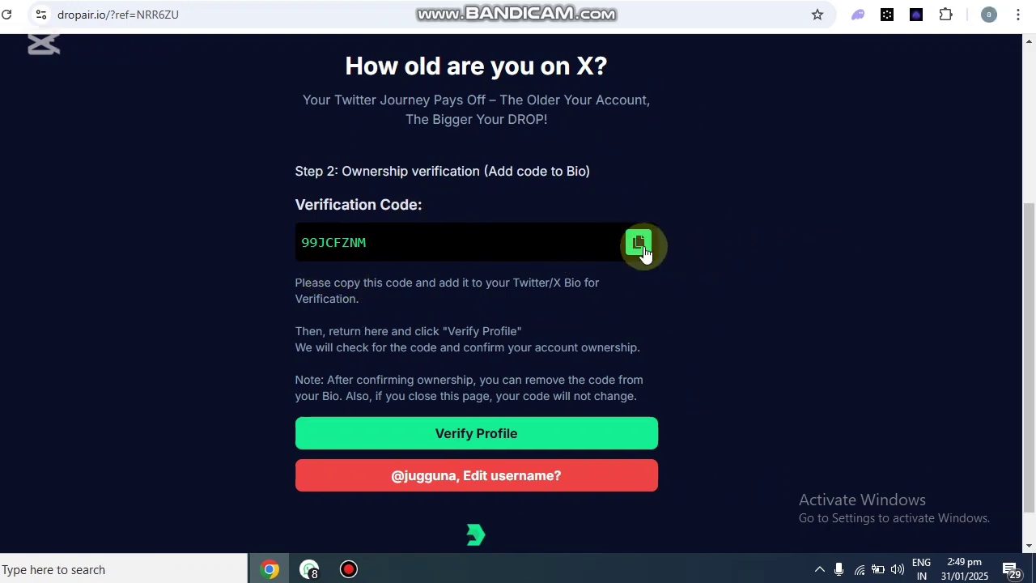
pyautogui.click(687, 242)
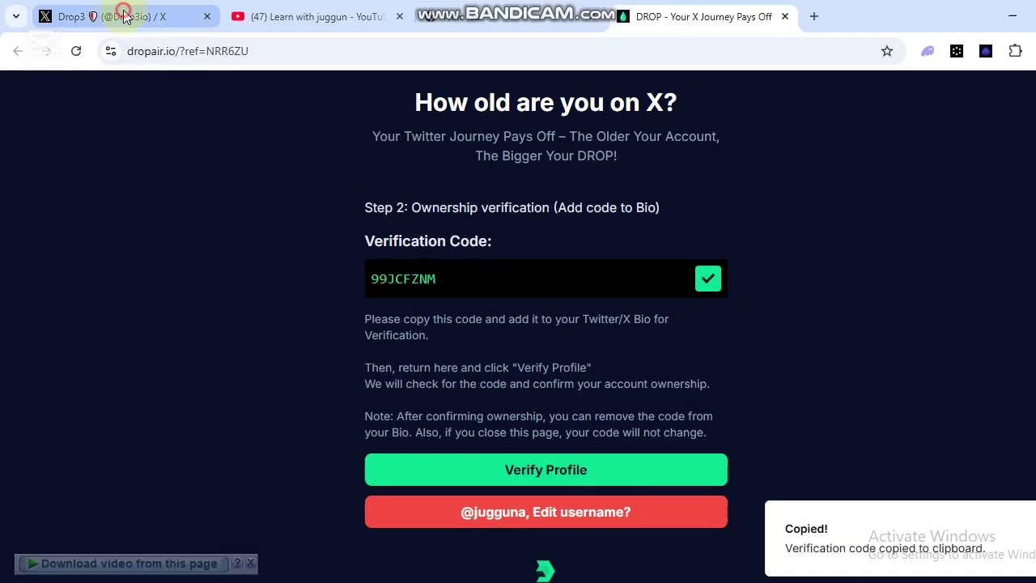
pyautogui.click(93, 14)
# Open the Edit profile form on your own X profile.
pyautogui.scroll(-1, 142, 445)
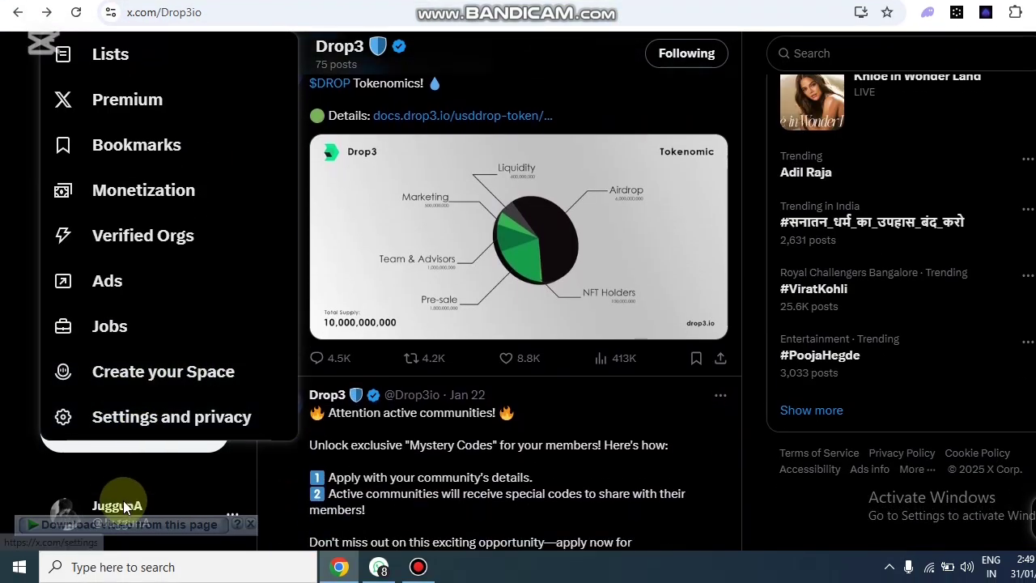
pyautogui.click(126, 506)
pyautogui.click(118, 346)
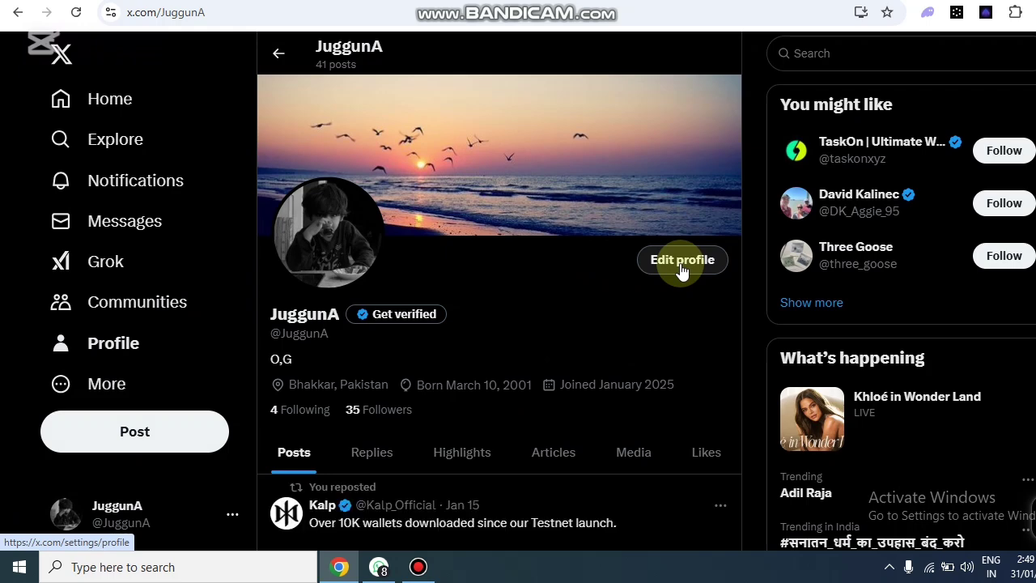
pyautogui.click(680, 267)
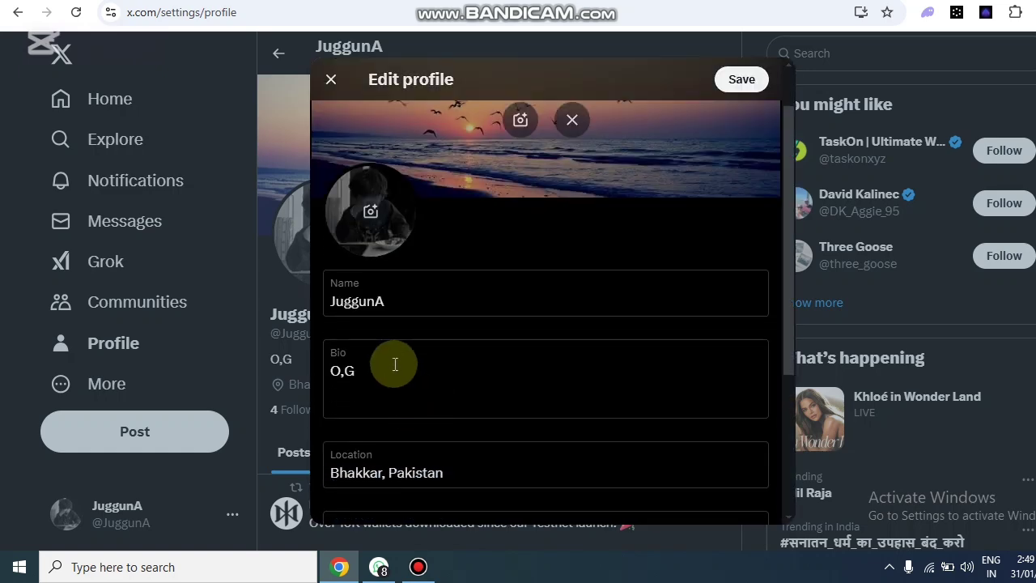
# Replace the bio with the pasted Dropair verification code and save the profile.
pyautogui.click(395, 364)
pyautogui.press('BackSpace')
pyautogui.press('BackSpace')
pyautogui.press('BackSpace')
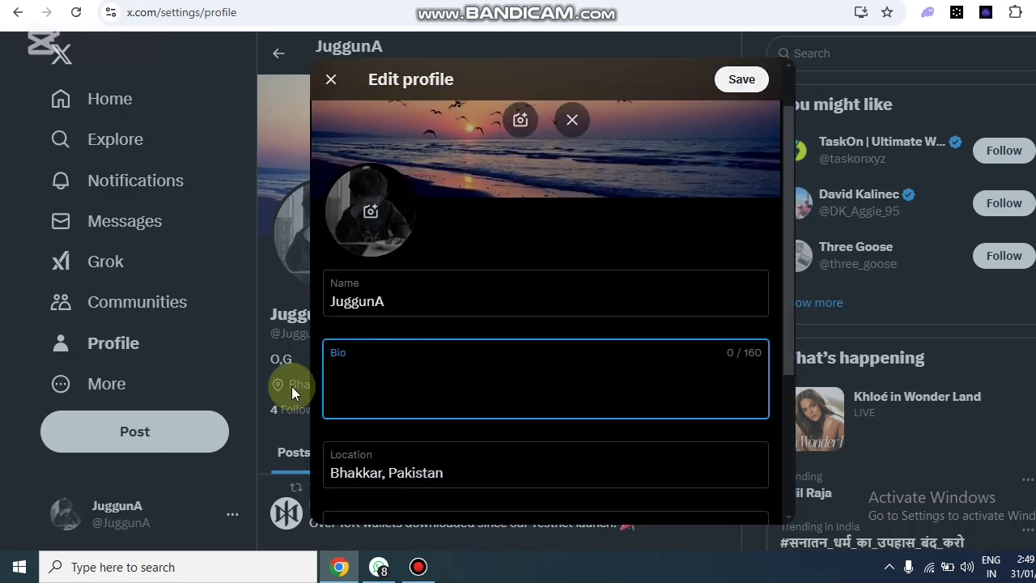
pyautogui.rightClick(343, 369)
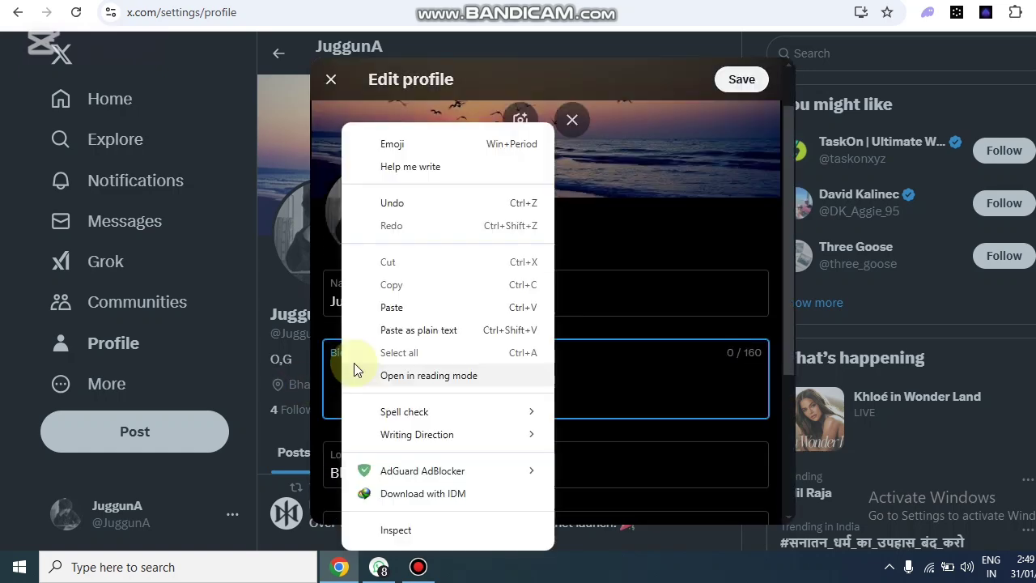
pyautogui.click(411, 306)
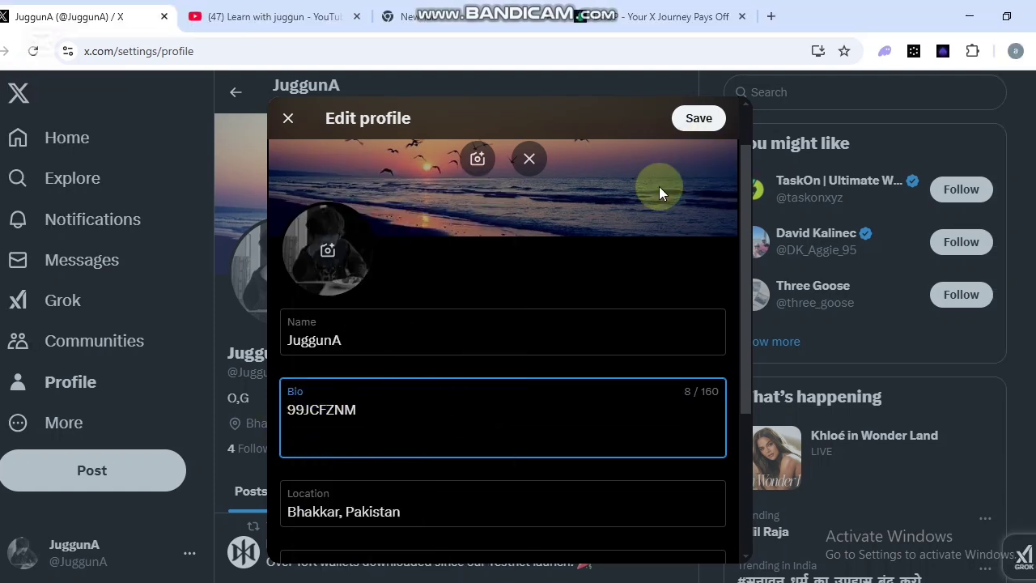
pyautogui.click(697, 121)
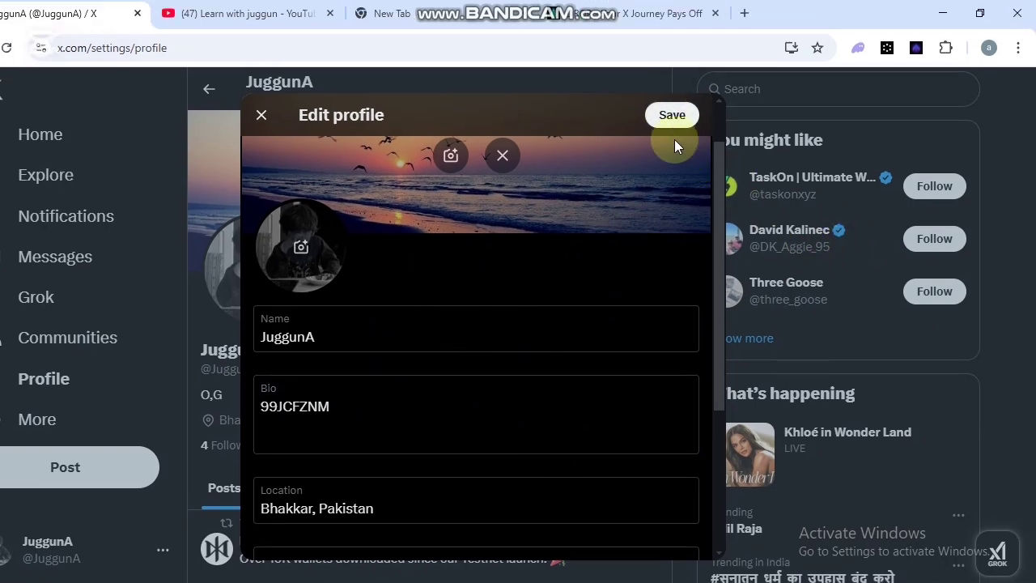
pyautogui.click(696, 123)
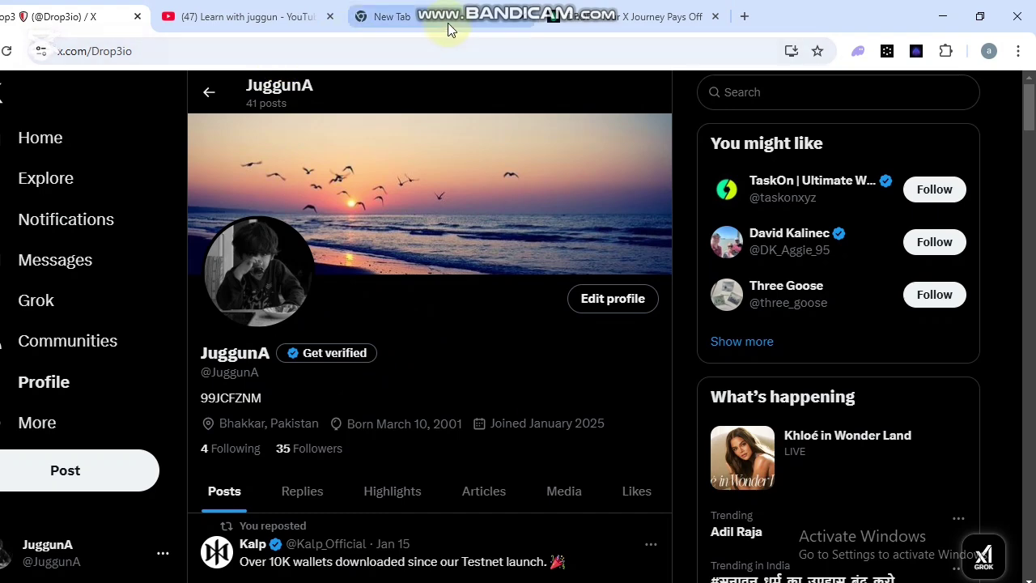
# Submit the profile with Verify Profile on Dropair, placing it in the verification queue.
pyautogui.click(607, 22)
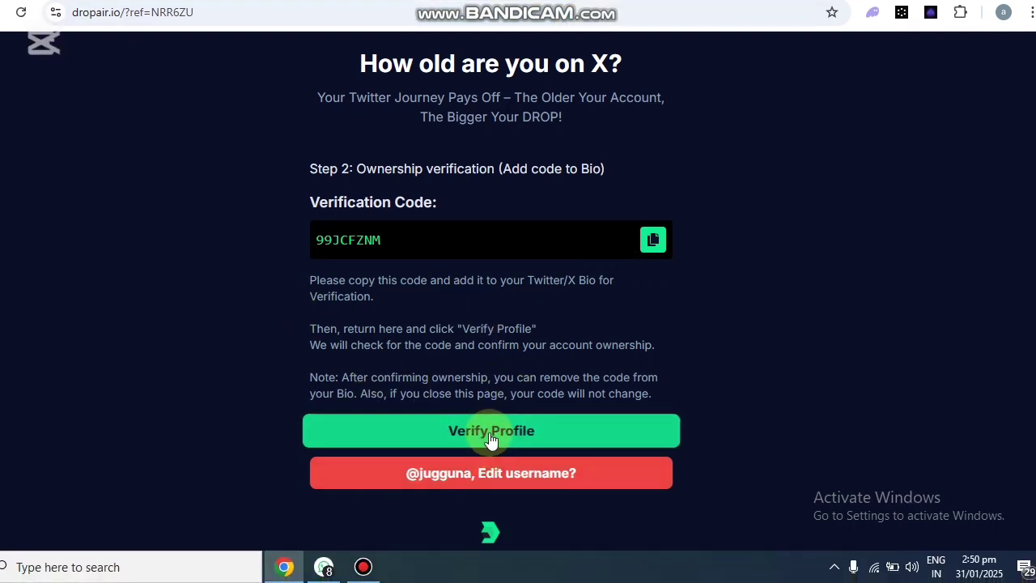
pyautogui.click(490, 437)
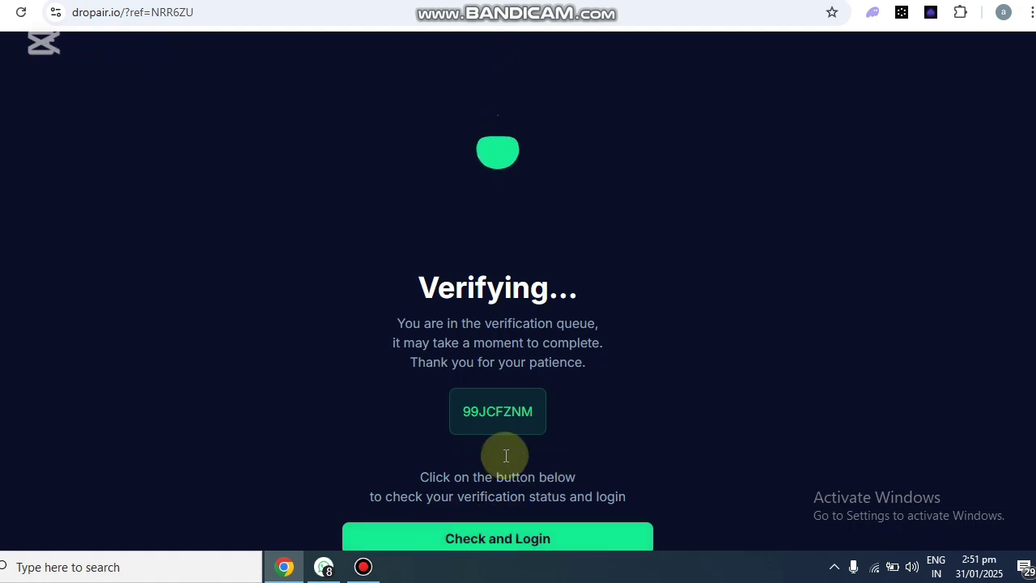
# Check the verification status with Check and Login, then request a new code after the failure.
pyautogui.click(474, 535)
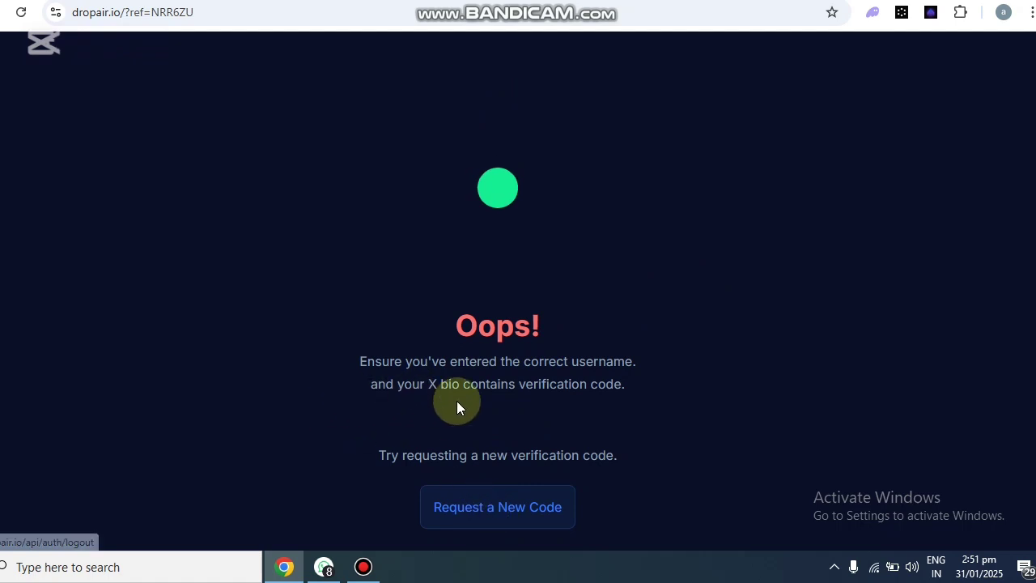
pyautogui.click(485, 512)
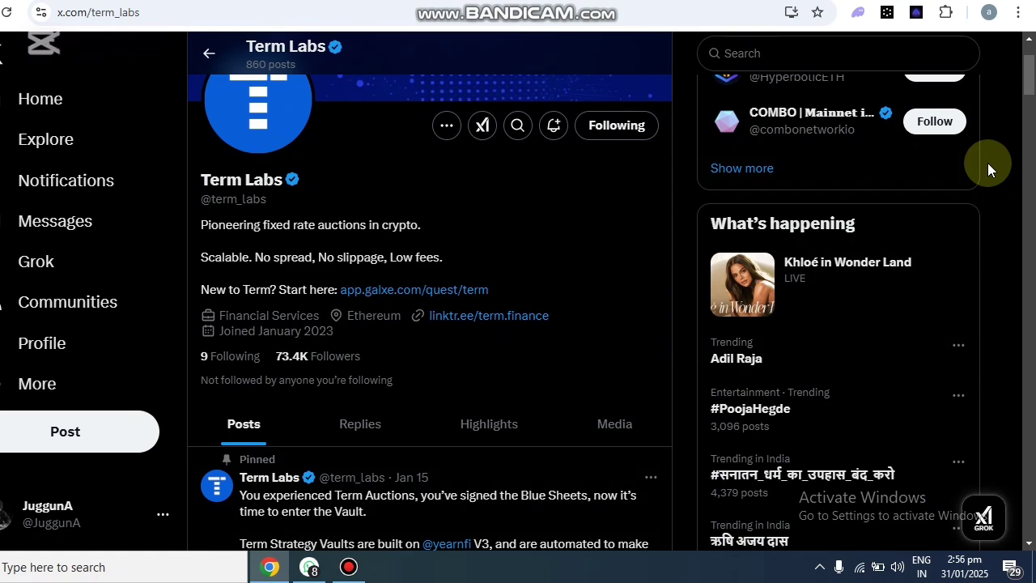
# Open the Term Finance rewards invite link shared in the WhatsApp chat.
pyautogui.scroll(-2, 930, 304)
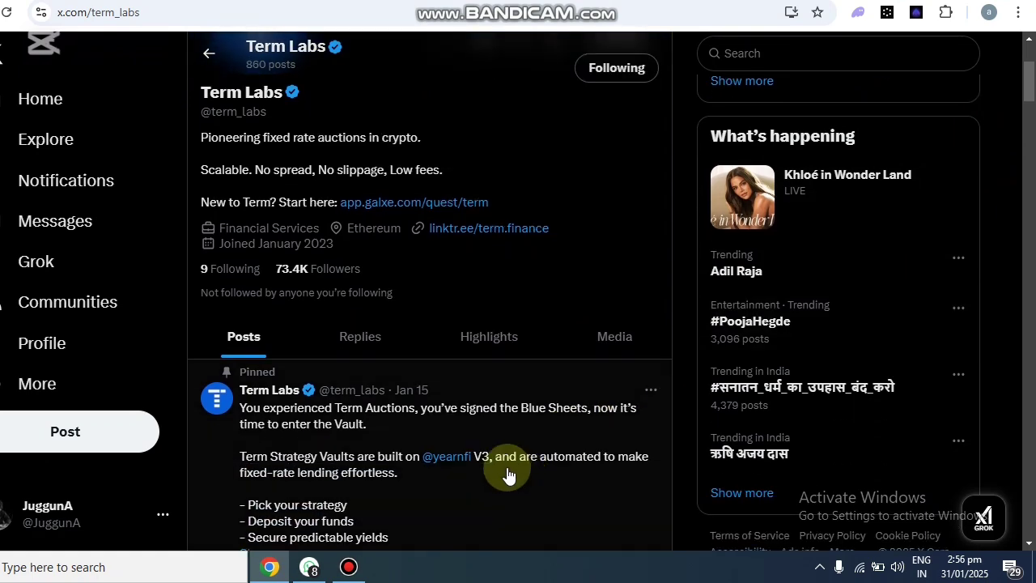
pyautogui.scroll(3, 442, 432)
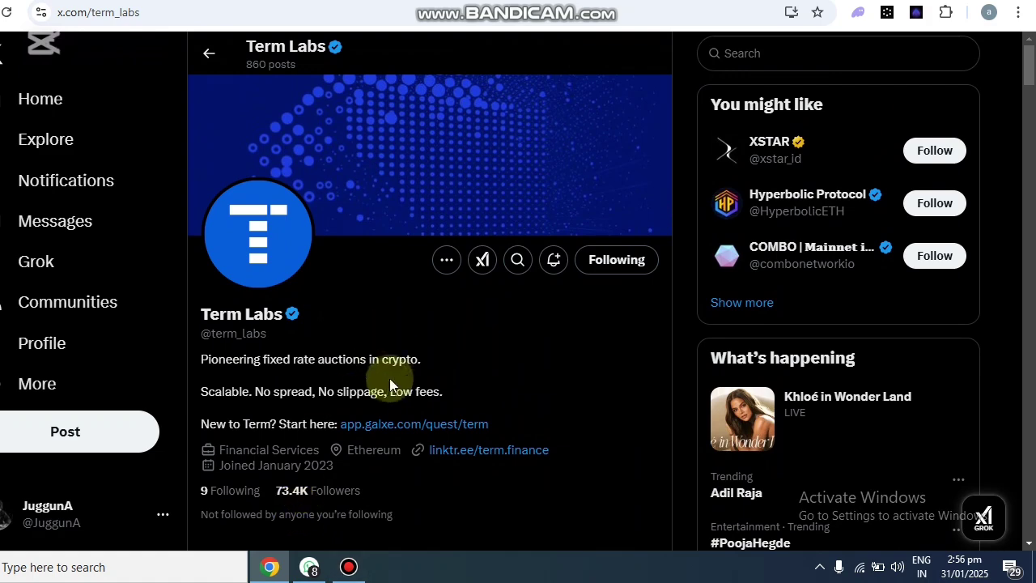
pyautogui.scroll(-1, 389, 378)
pyautogui.click(310, 570)
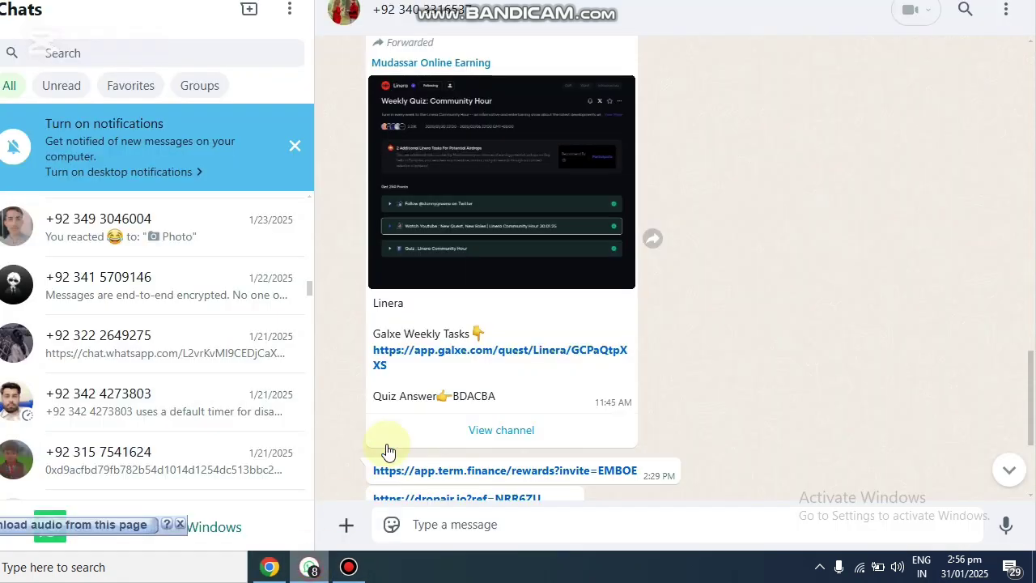
pyautogui.click(430, 477)
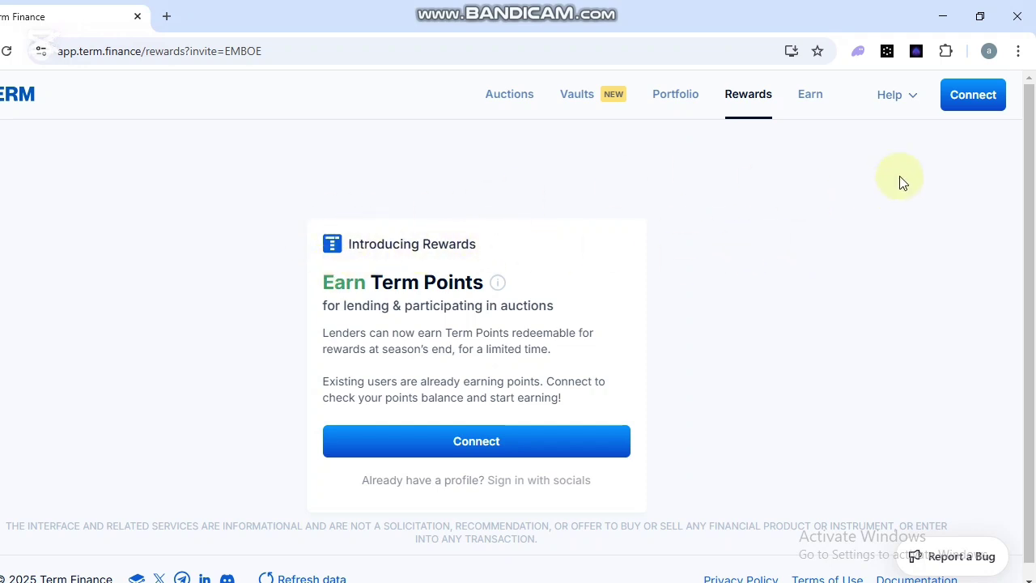
# Accept Term Finance's Conditions of Use and connect with the MetaMask wallet option.
pyautogui.click(956, 108)
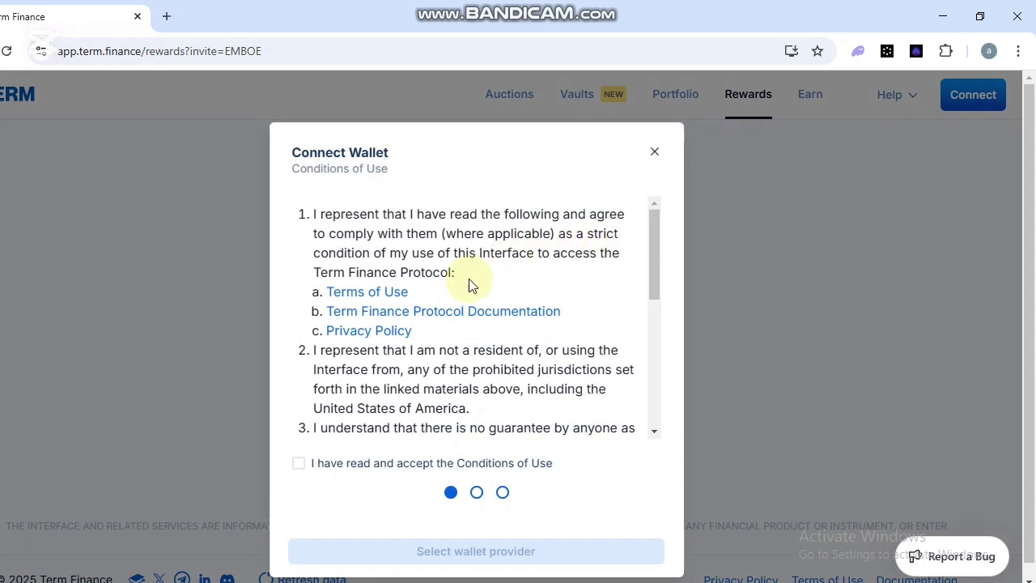
pyautogui.scroll(-3, 474, 354)
pyautogui.scroll(-3, 477, 402)
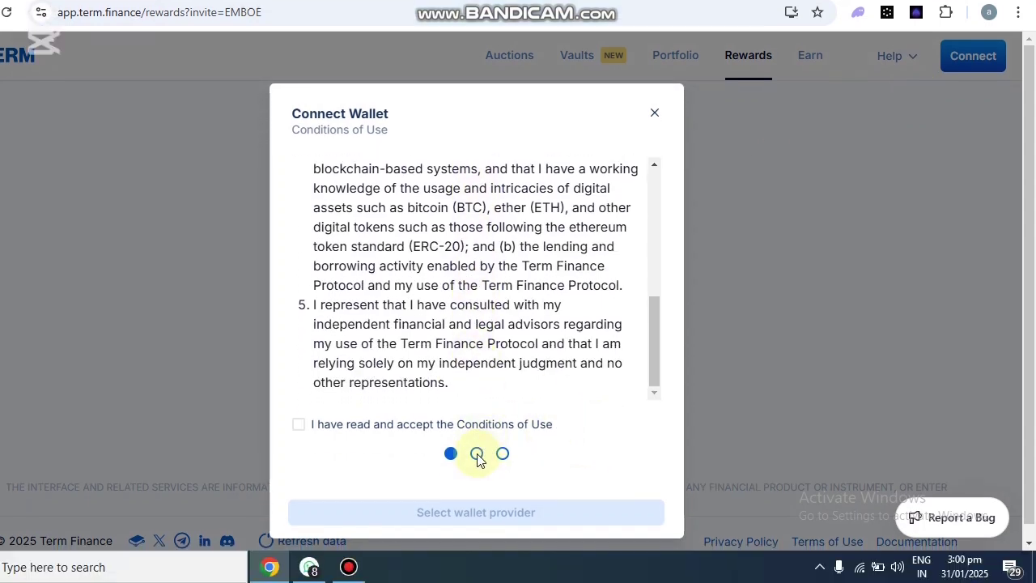
pyautogui.click(518, 425)
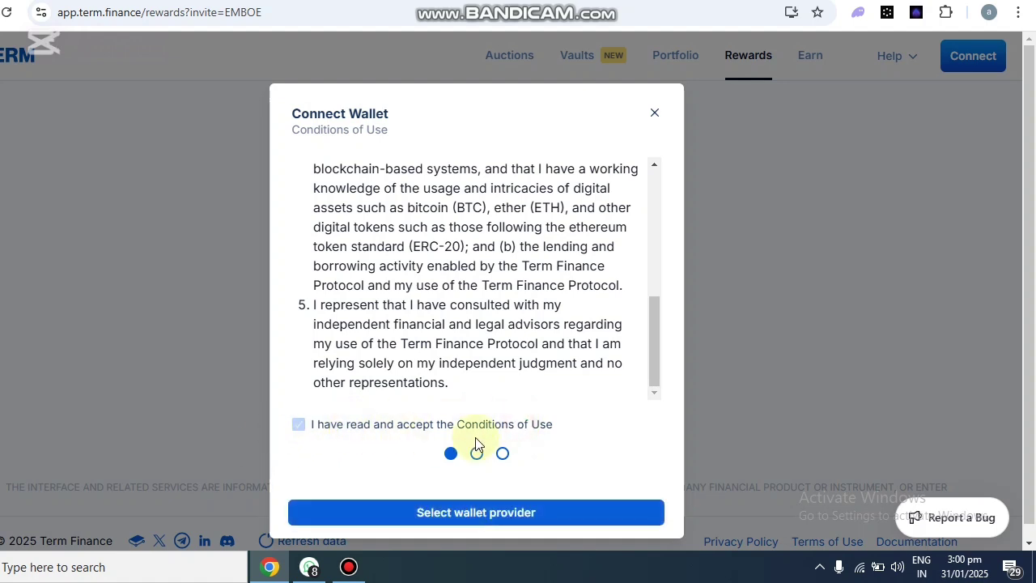
pyautogui.click(461, 512)
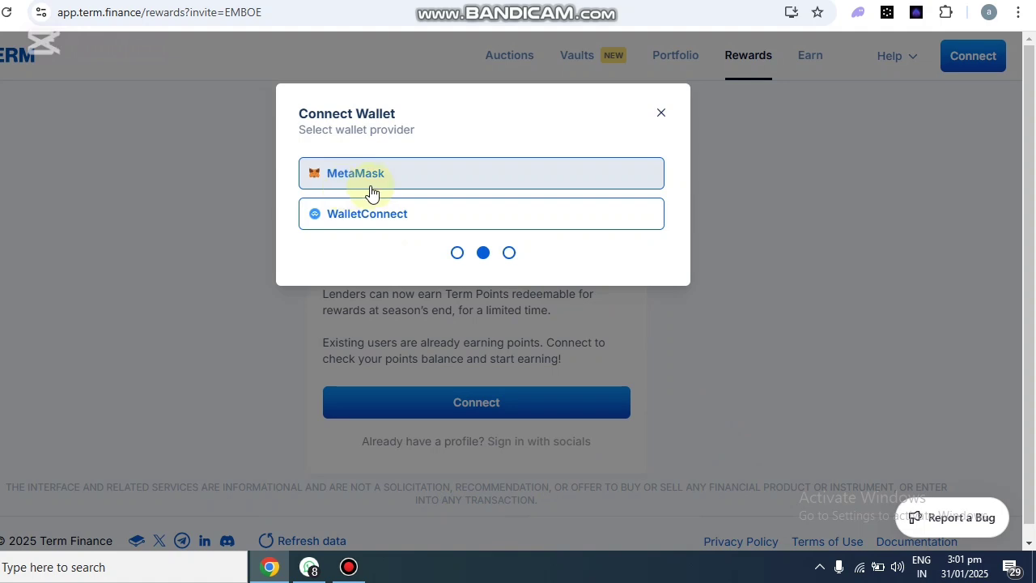
pyautogui.click(371, 174)
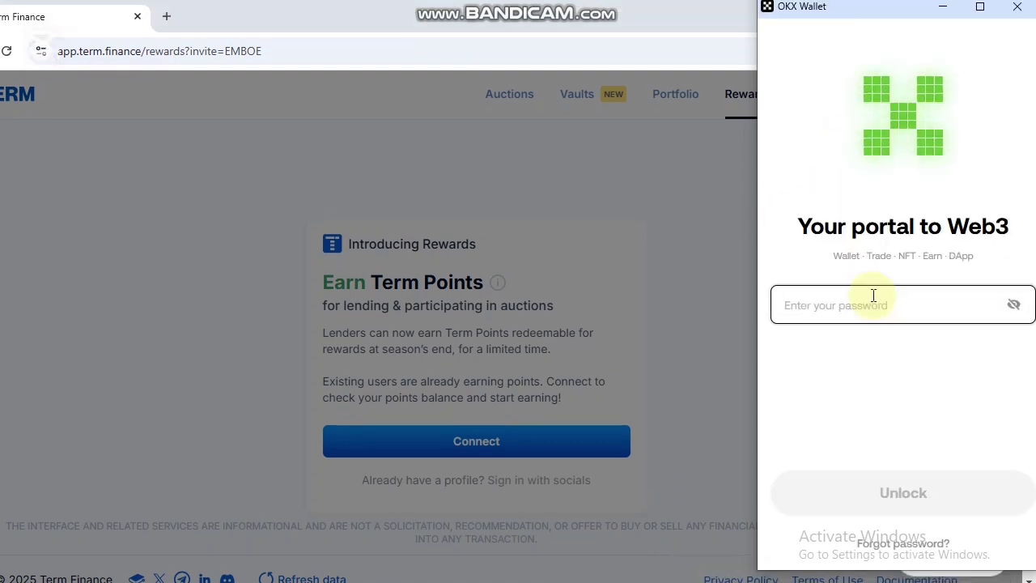
# Unlock OKX Wallet with its password and approve connecting the account to Term Finance.
pyautogui.write('•••')
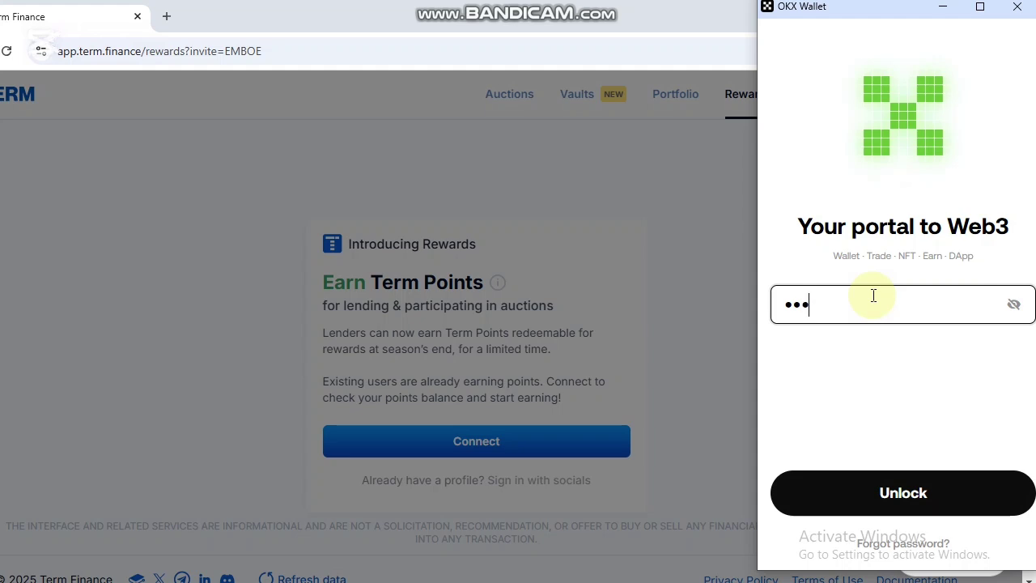
pyautogui.write('•••••••')
pyautogui.click(936, 463)
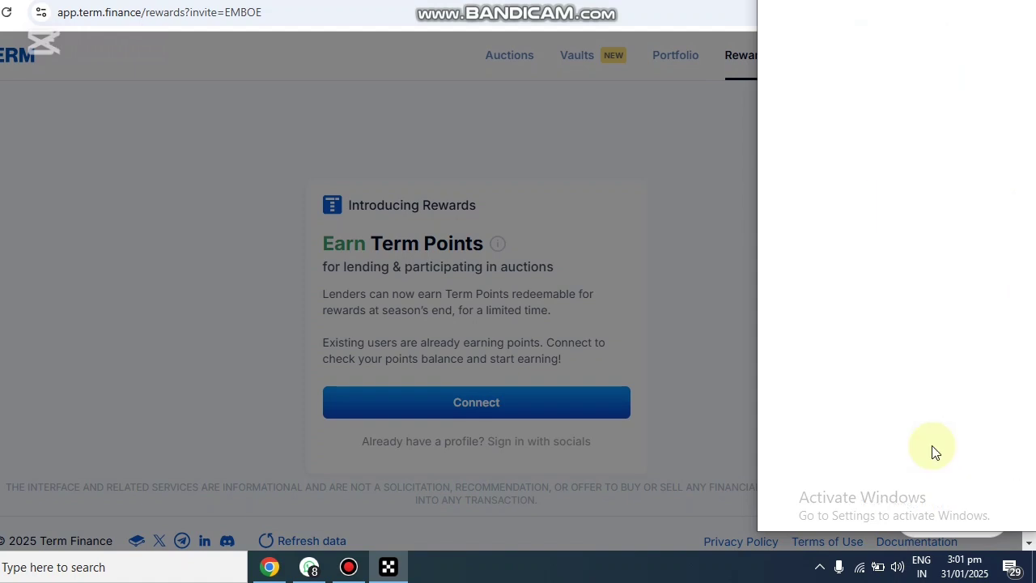
pyautogui.click(957, 496)
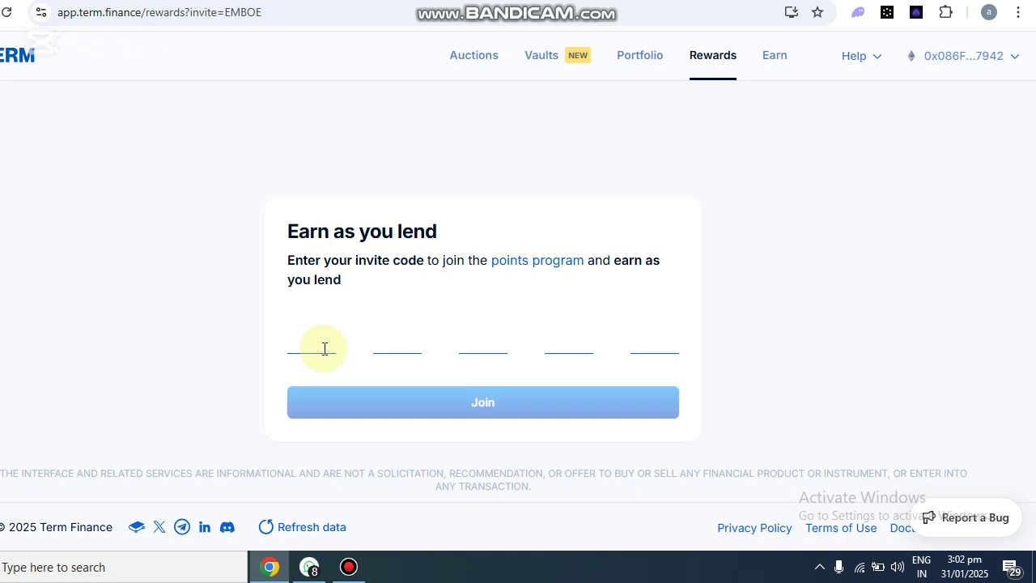
# Enter an invite code in the code boxes and submit it to join, retrying once.
pyautogui.click(324, 348)
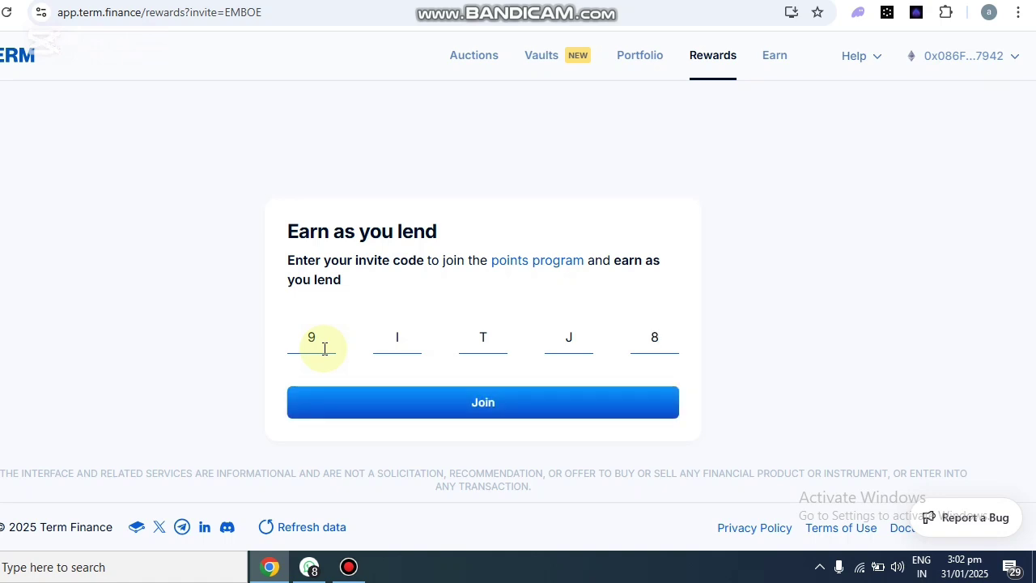
pyautogui.click(421, 388)
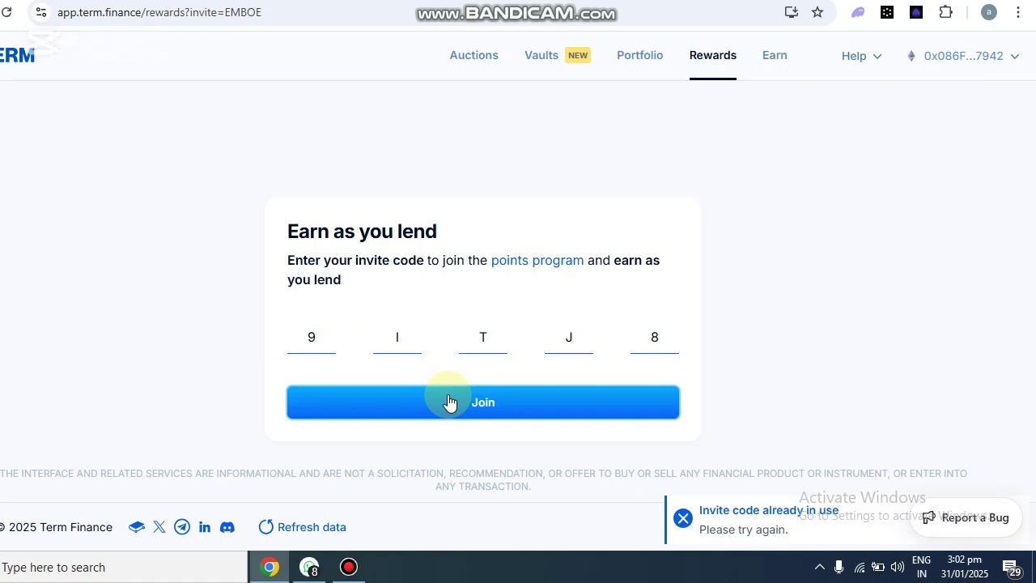
pyautogui.click(508, 414)
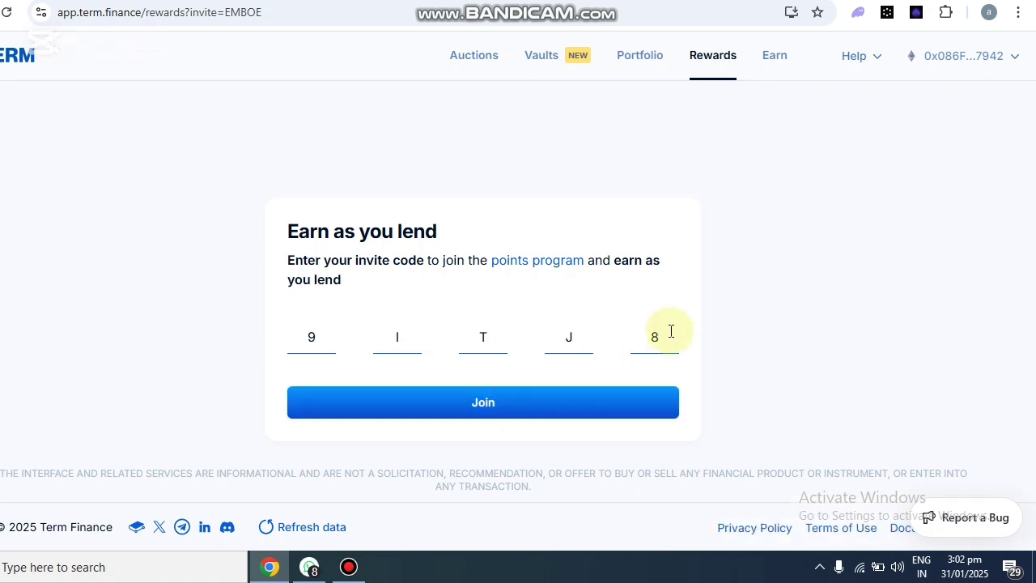
# Replace the rejected 'already in use' code with a different invite code.
pyautogui.press('BackSpace')
pyautogui.press('BackSpace')
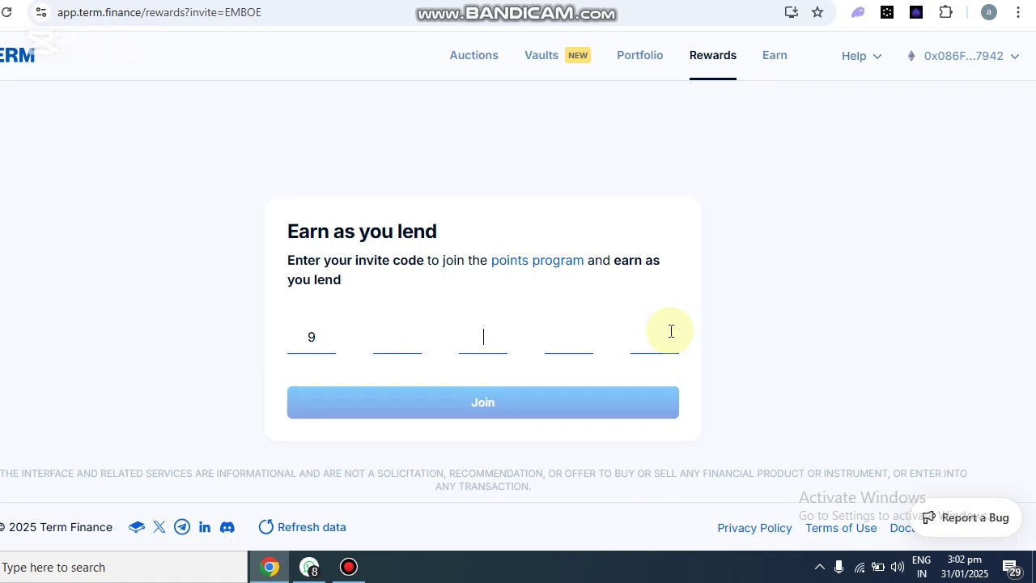
pyautogui.press('BackSpace')
pyautogui.click(584, 340)
pyautogui.write('O')
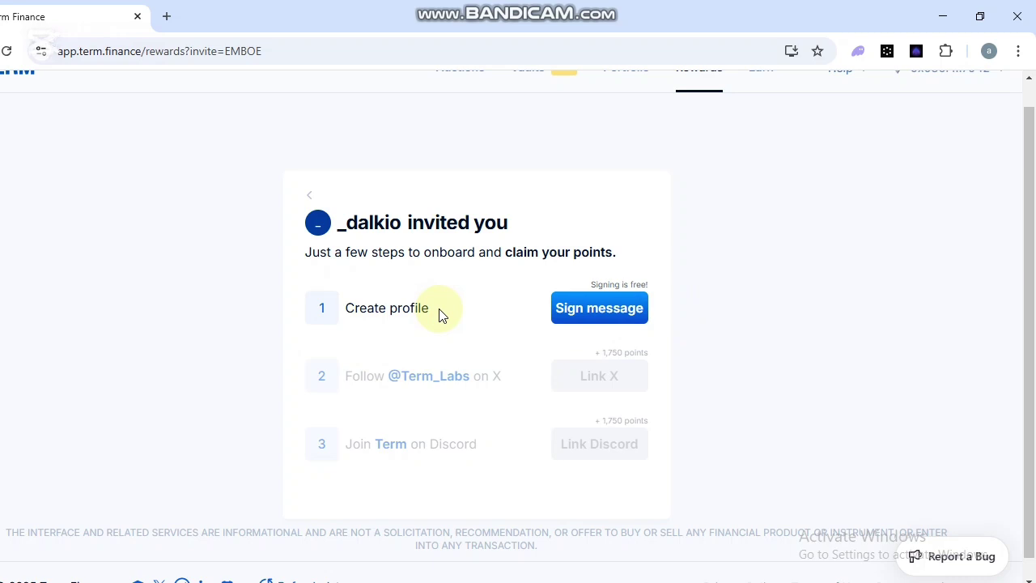
# Sign the wallet message for the Create profile step.
pyautogui.click(593, 321)
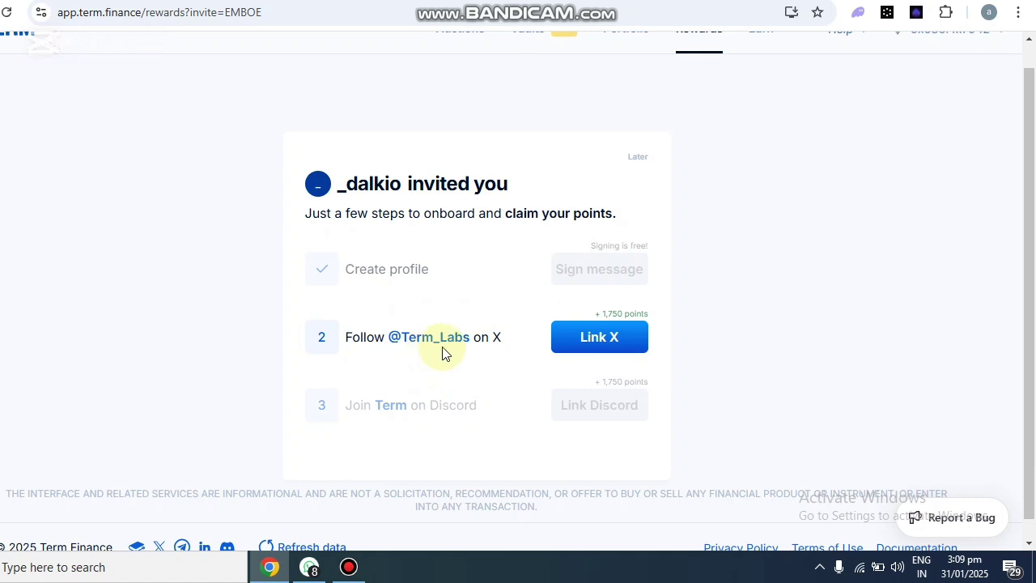
# Link the X account by authorizing the Term Profile Service app.
pyautogui.click(620, 351)
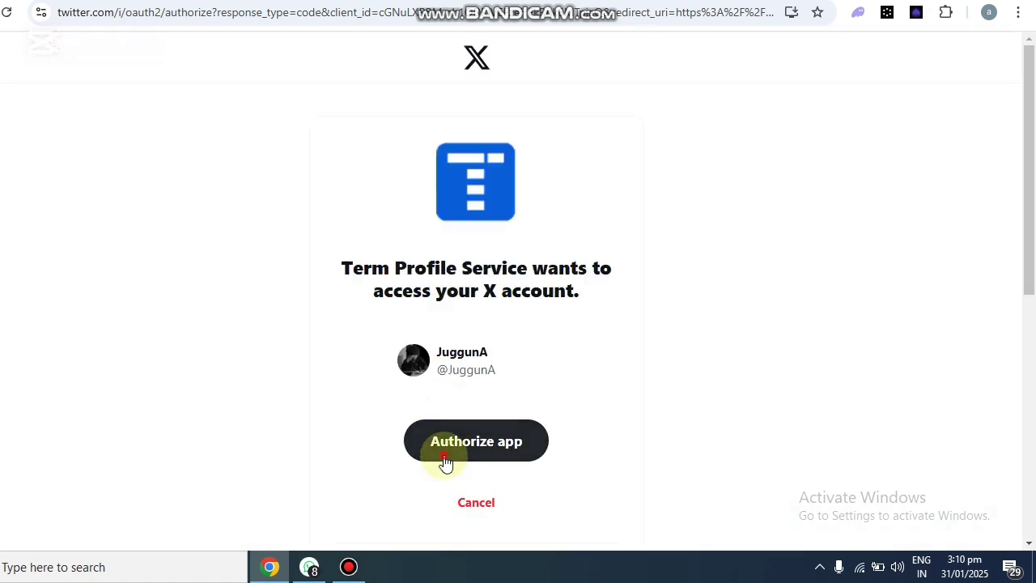
pyautogui.click(451, 458)
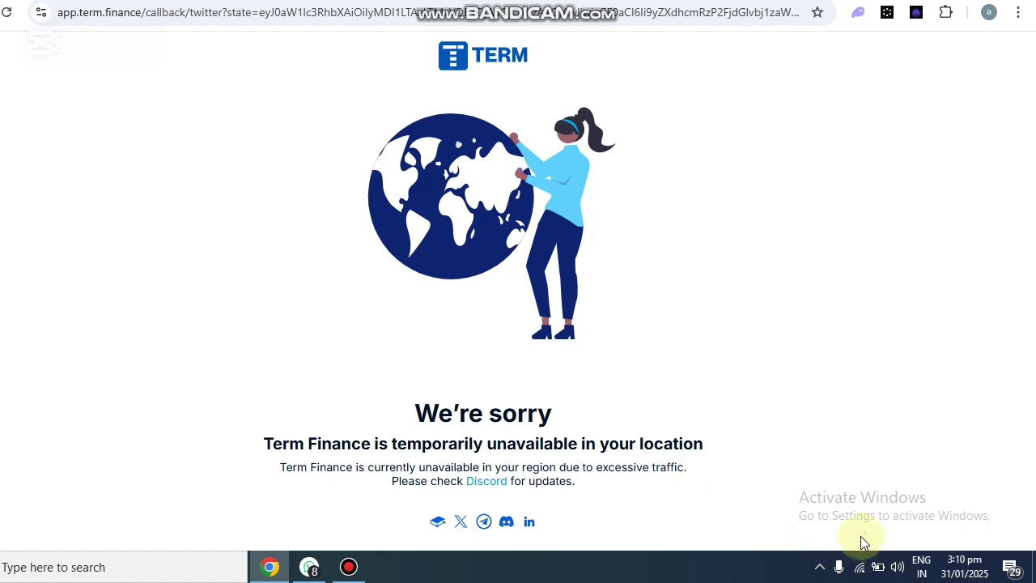
# Disconnect the India UrbanVPN connection from the system tray and return to the browser.
pyautogui.click(819, 567)
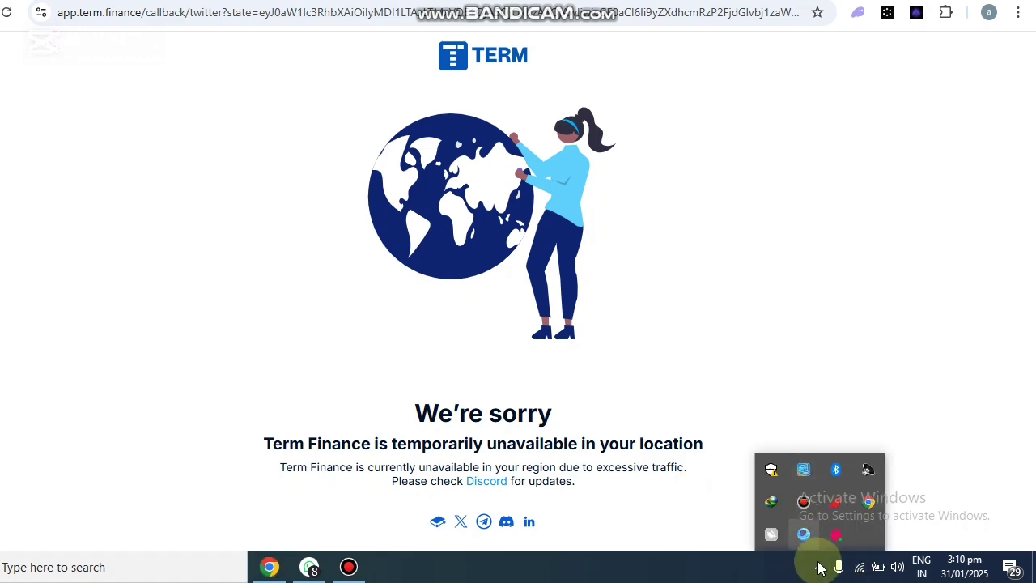
pyautogui.click(836, 534)
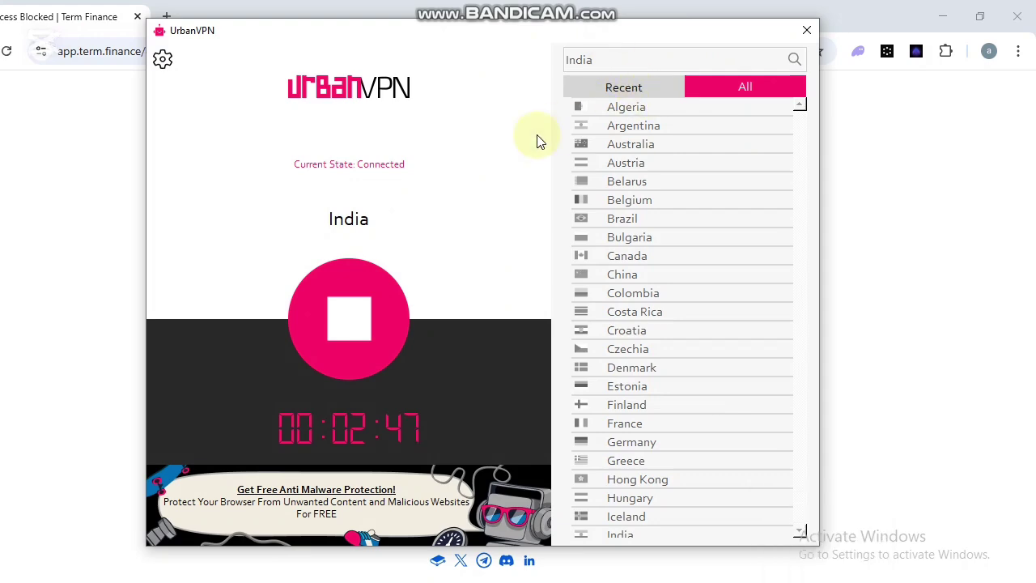
pyautogui.click(349, 332)
pyautogui.click(54, 277)
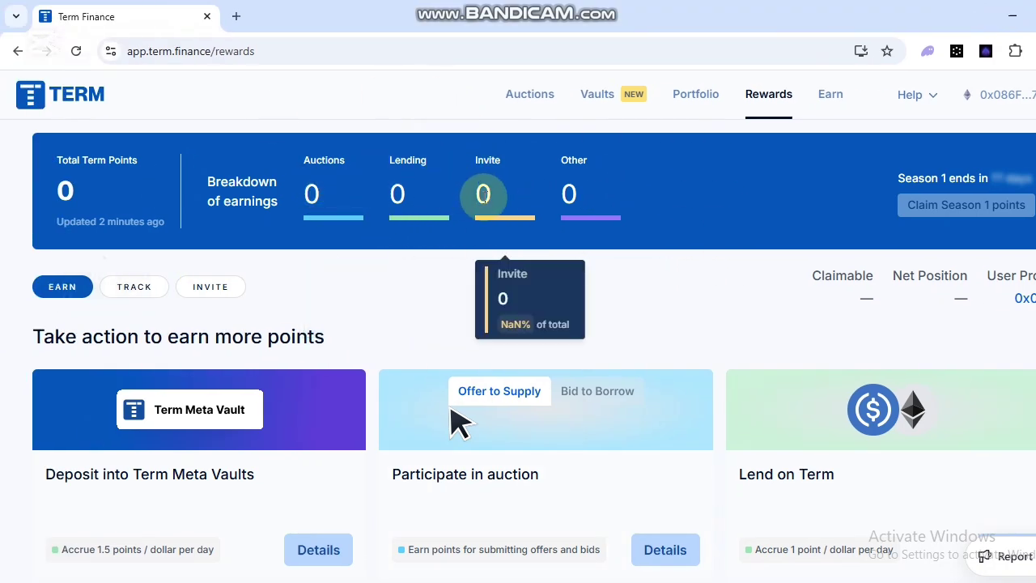
# Scroll the reward task cards and try the retweet wallet analyzer announcement task.
pyautogui.scroll(-2, 474, 398)
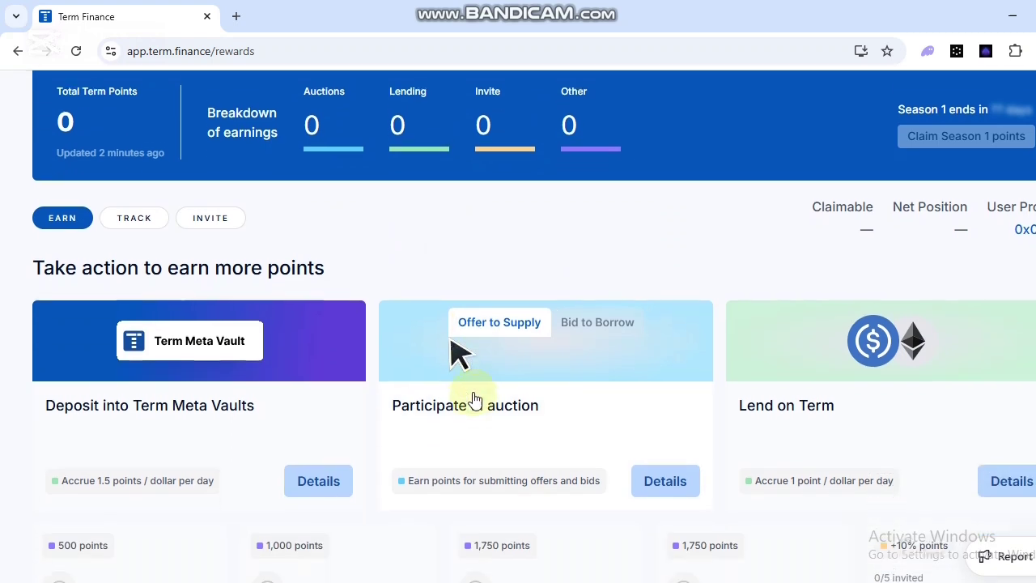
pyautogui.scroll(-2, 474, 398)
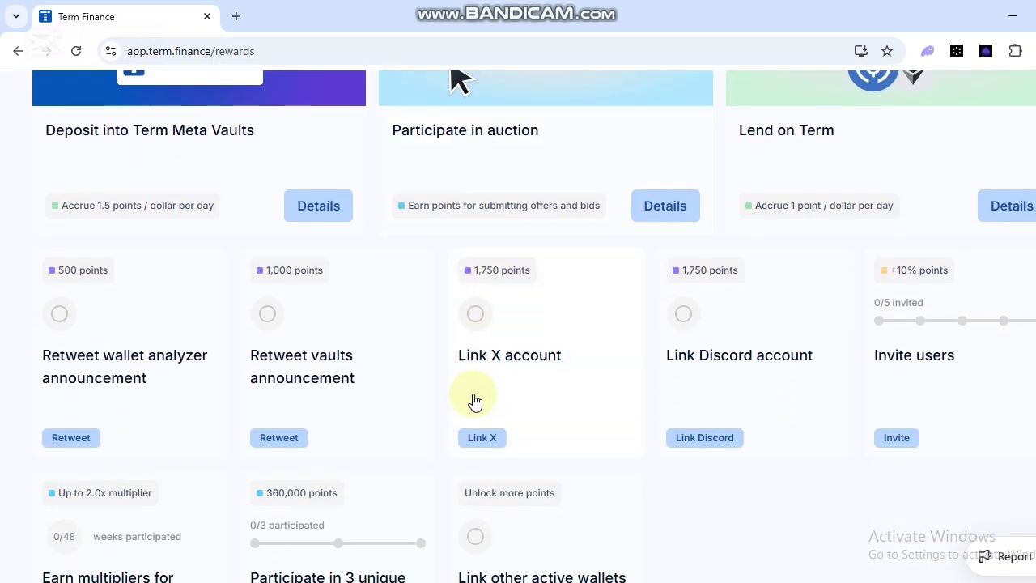
pyautogui.scroll(-1, 155, 360)
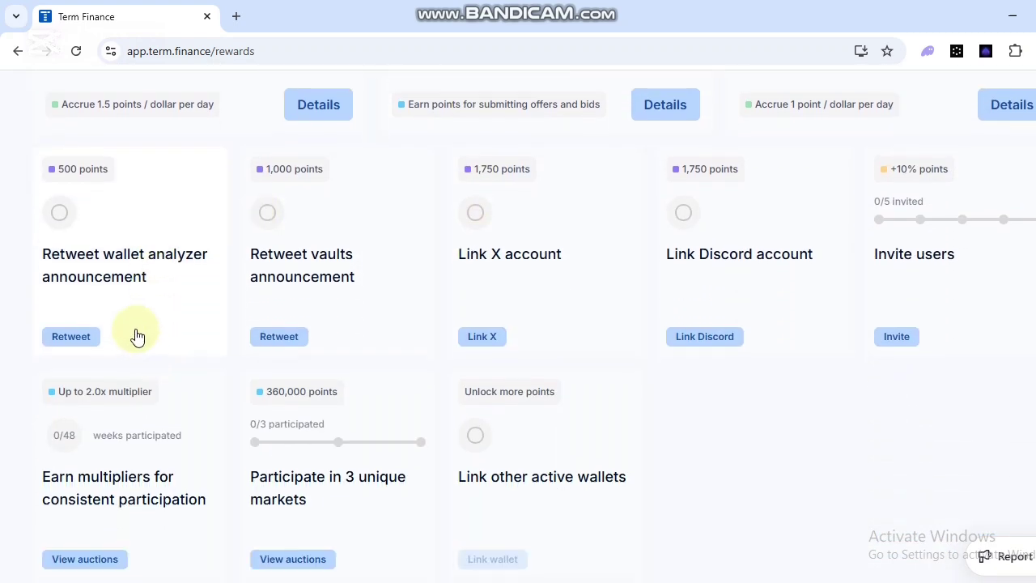
pyautogui.scroll(3, 207, 394)
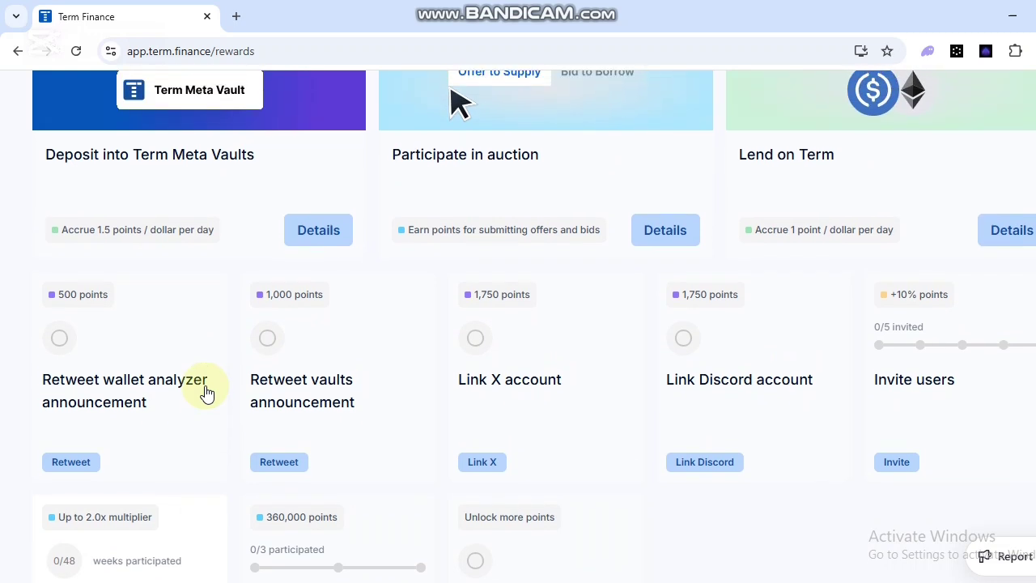
pyautogui.scroll(-1, 485, 276)
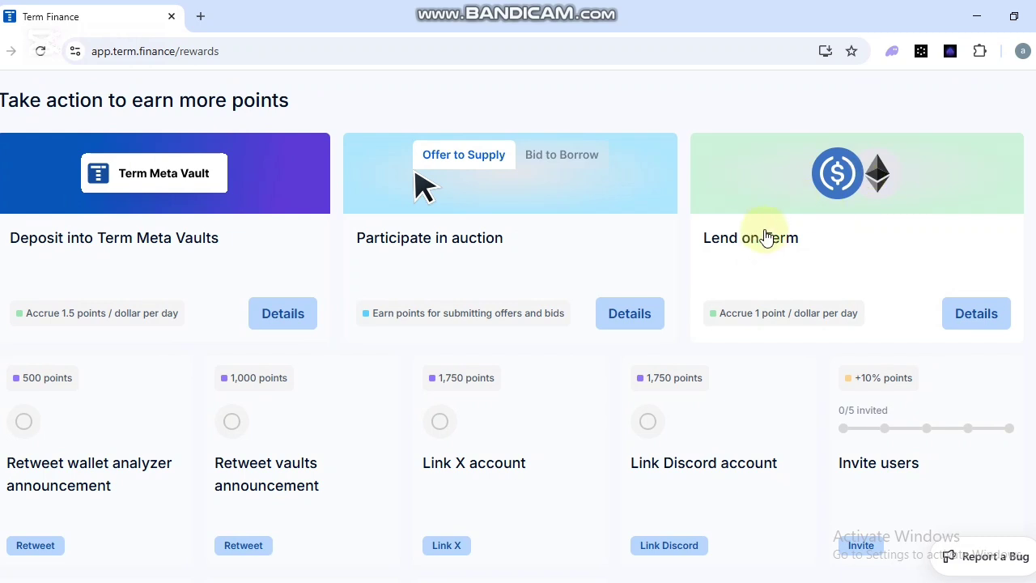
pyautogui.scroll(-1, 283, 420)
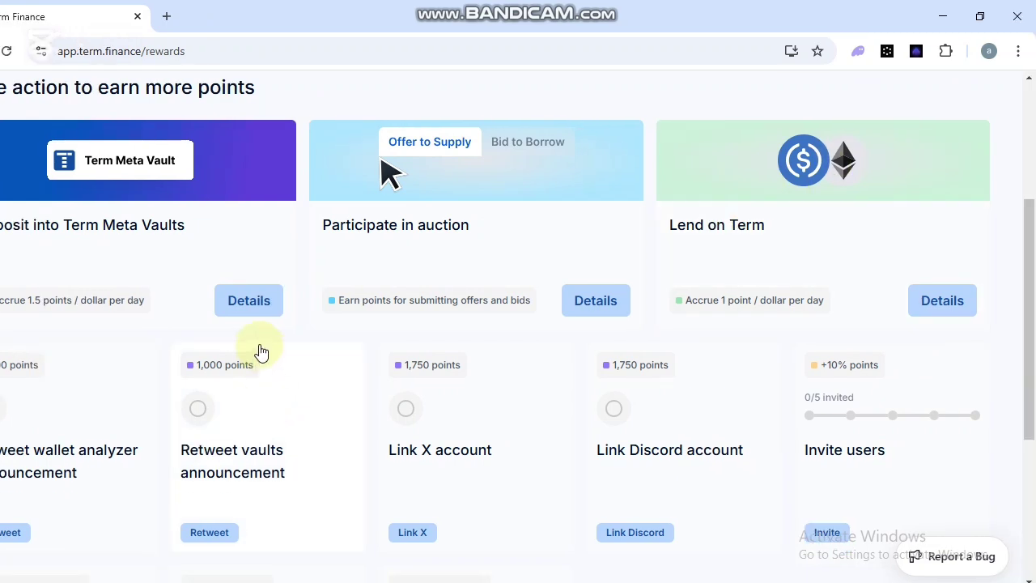
pyautogui.scroll(-1, 260, 352)
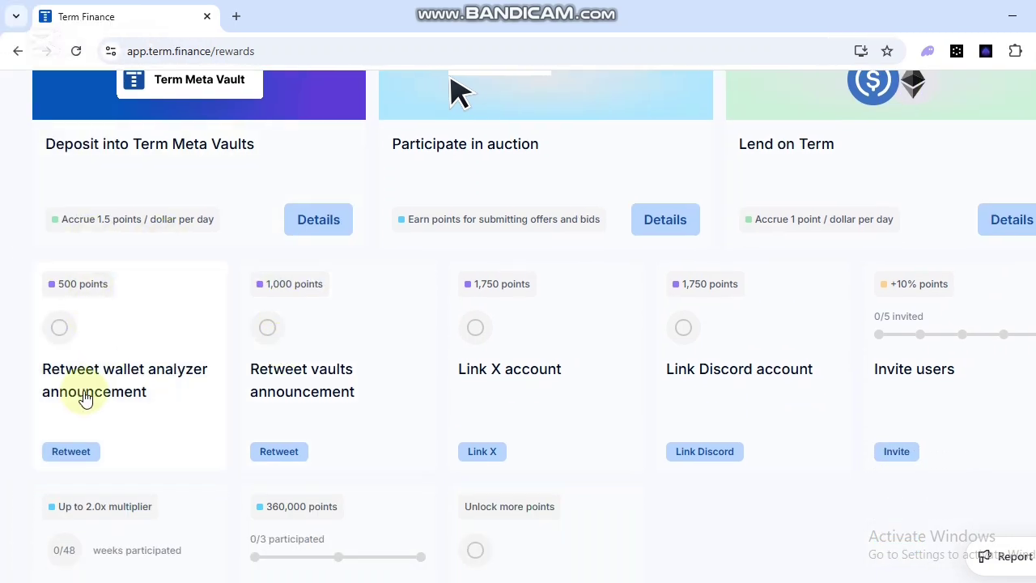
pyautogui.scroll(-1, 186, 303)
pyautogui.scroll(-1, 129, 421)
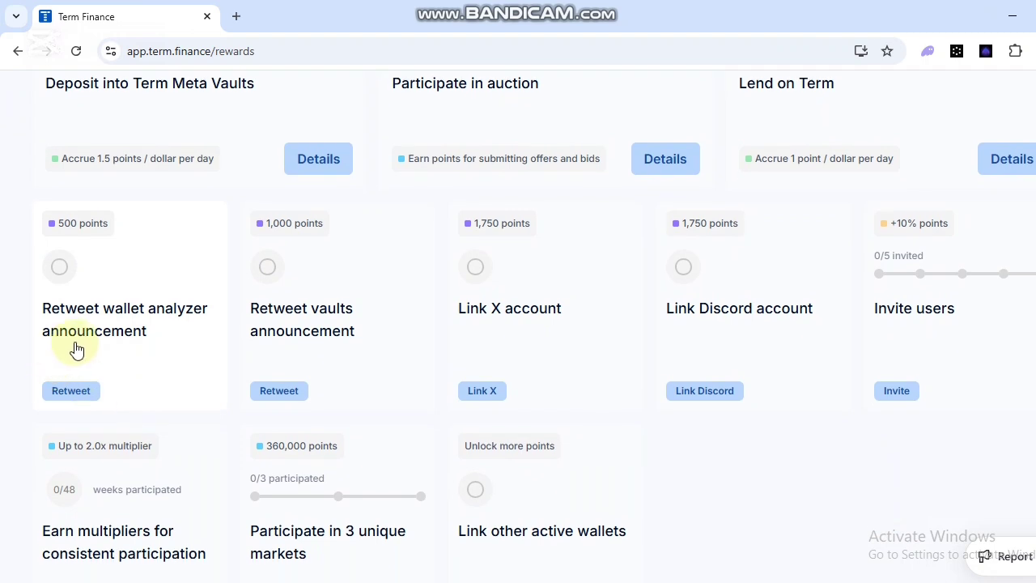
pyautogui.click(72, 396)
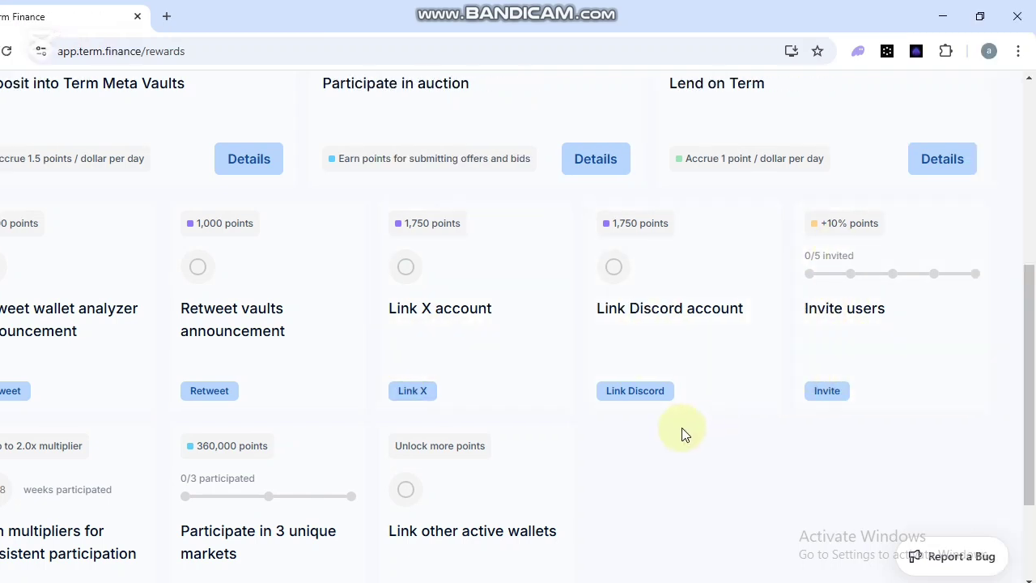
# Scroll back through the reward tasks to the Unlock more points button.
pyautogui.scroll(1, 684, 435)
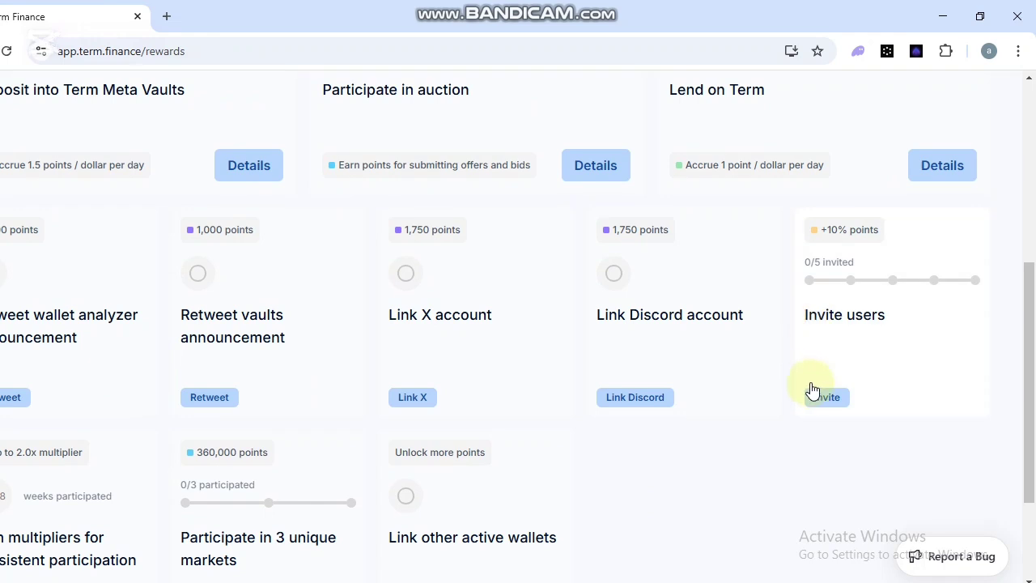
pyautogui.scroll(2, 671, 478)
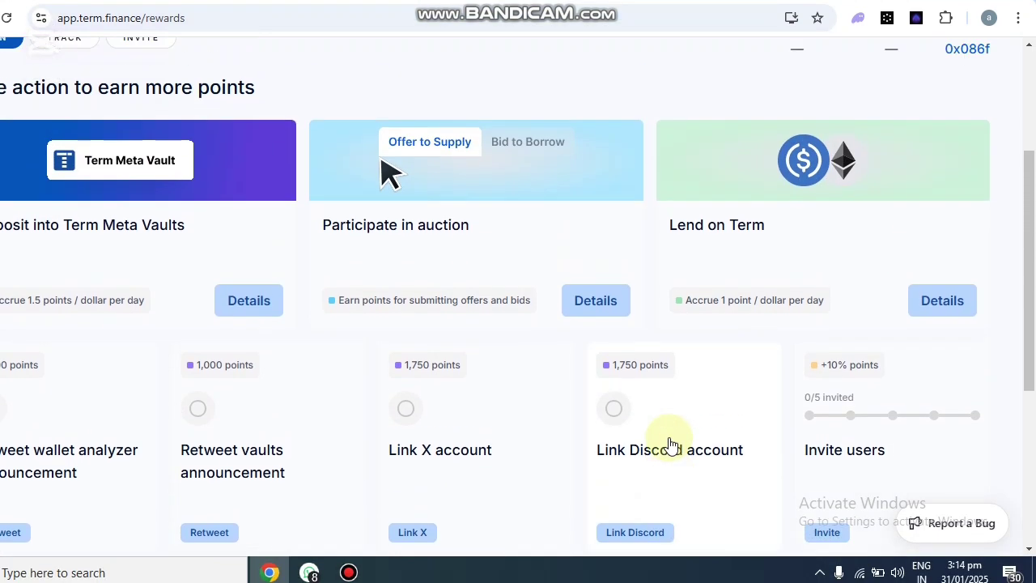
pyautogui.scroll(2, 669, 443)
pyautogui.scroll(2, 669, 444)
pyautogui.scroll(-2, 668, 444)
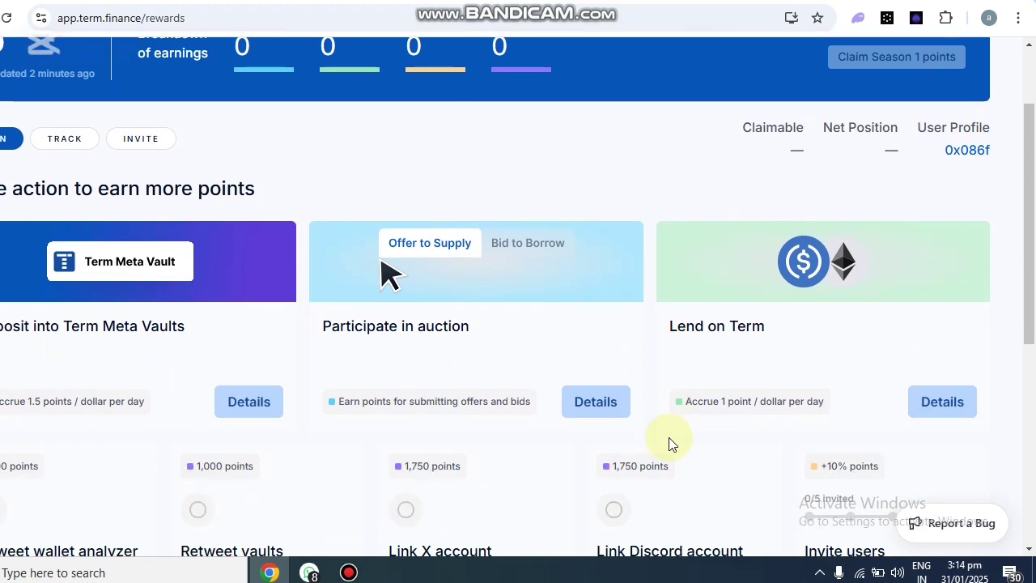
pyautogui.scroll(-4, 668, 444)
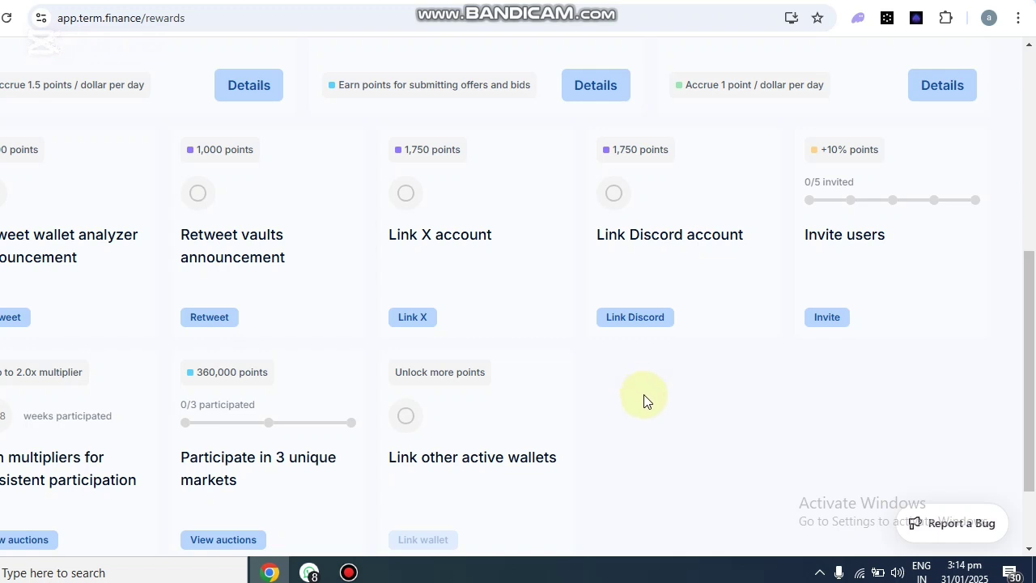
pyautogui.scroll(-2, 608, 440)
pyautogui.scroll(3, 608, 442)
pyautogui.scroll(2, 615, 444)
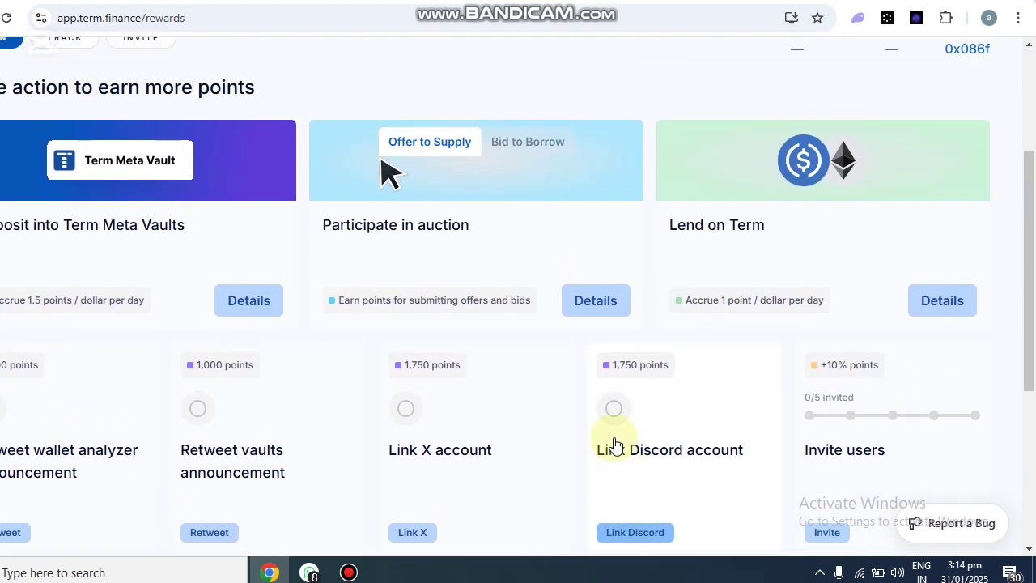
pyautogui.scroll(-1, 615, 443)
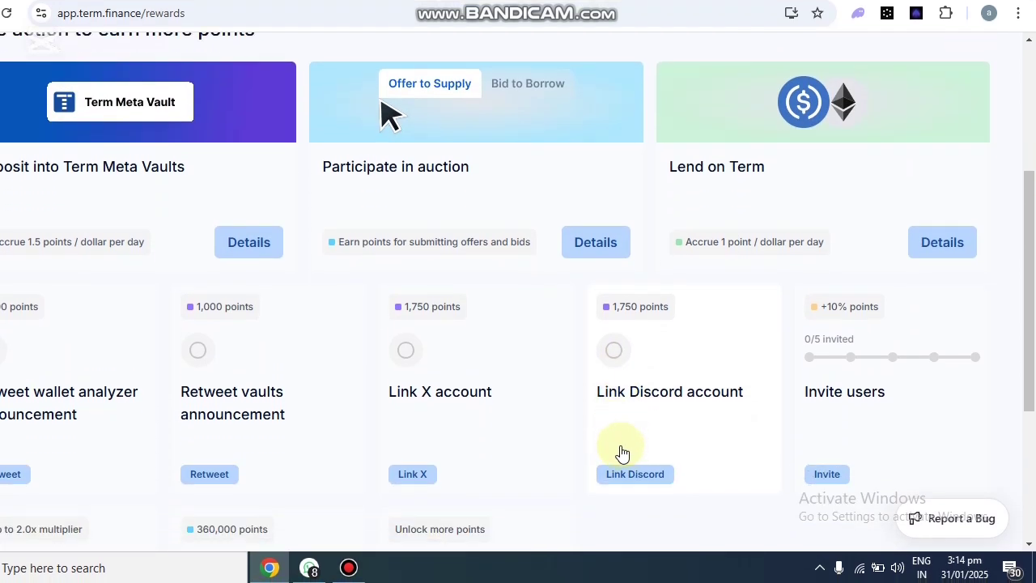
pyautogui.moveTo(388, 532)
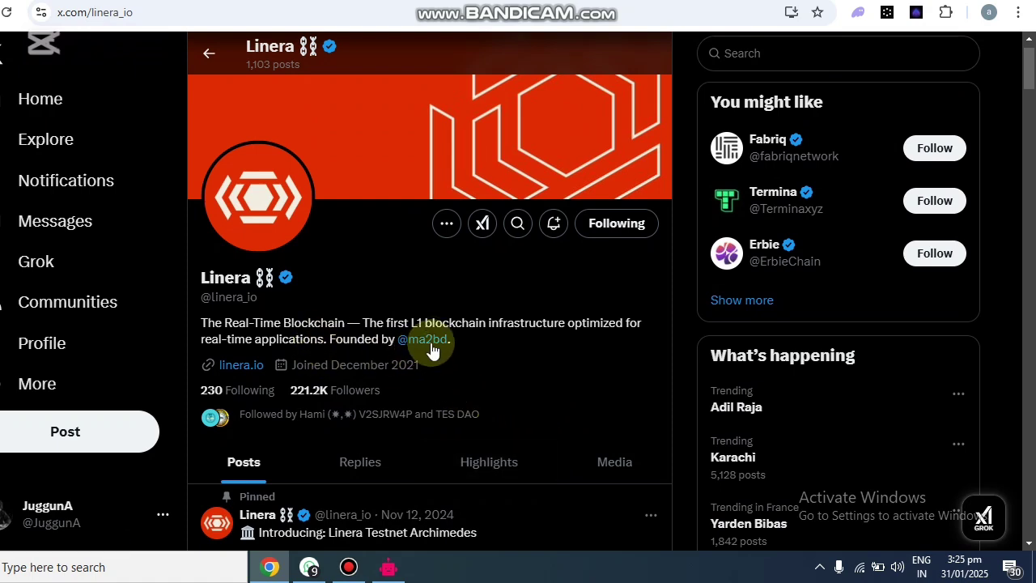
pyautogui.moveTo(430, 341)
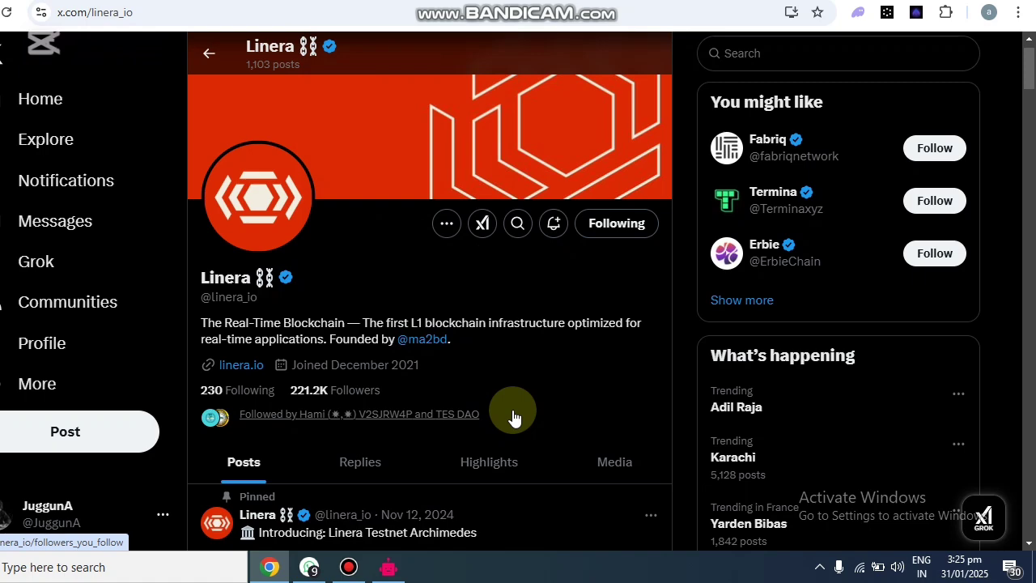
pyautogui.scroll(-1, 608, 417)
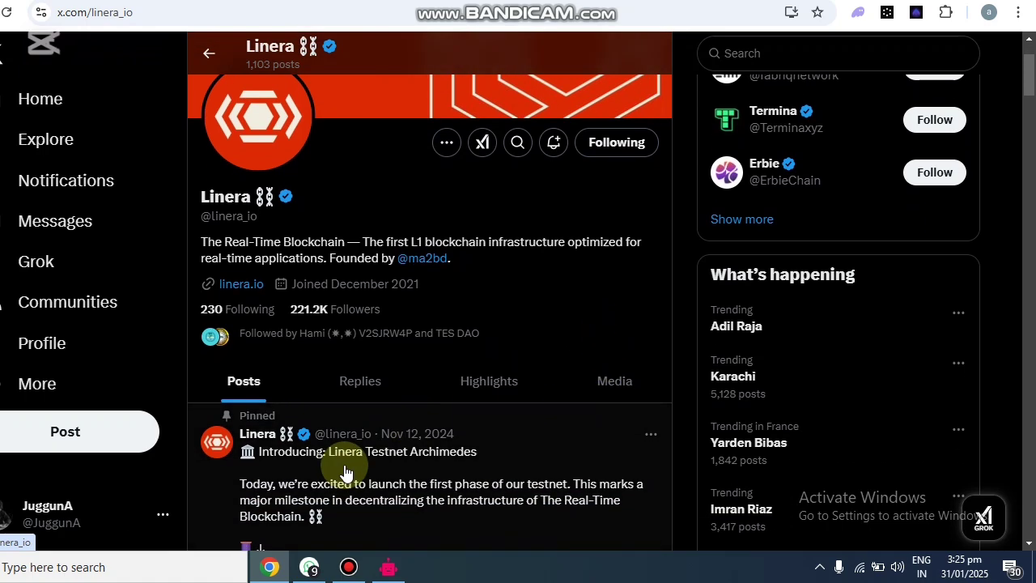
pyautogui.scroll(-1, 348, 473)
pyautogui.scroll(-1, 331, 513)
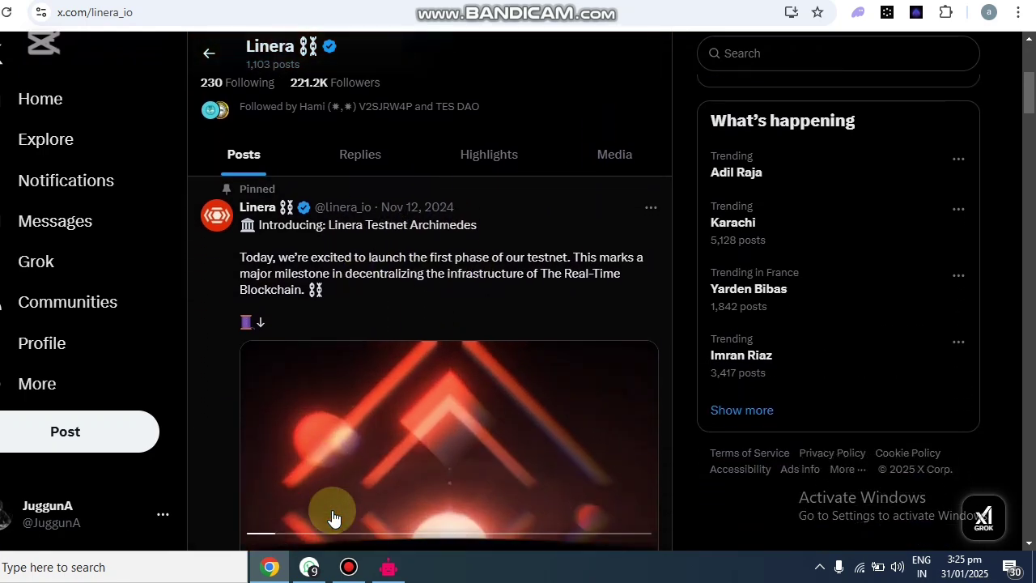
pyautogui.scroll(-2, 336, 506)
pyautogui.scroll(-3, 343, 487)
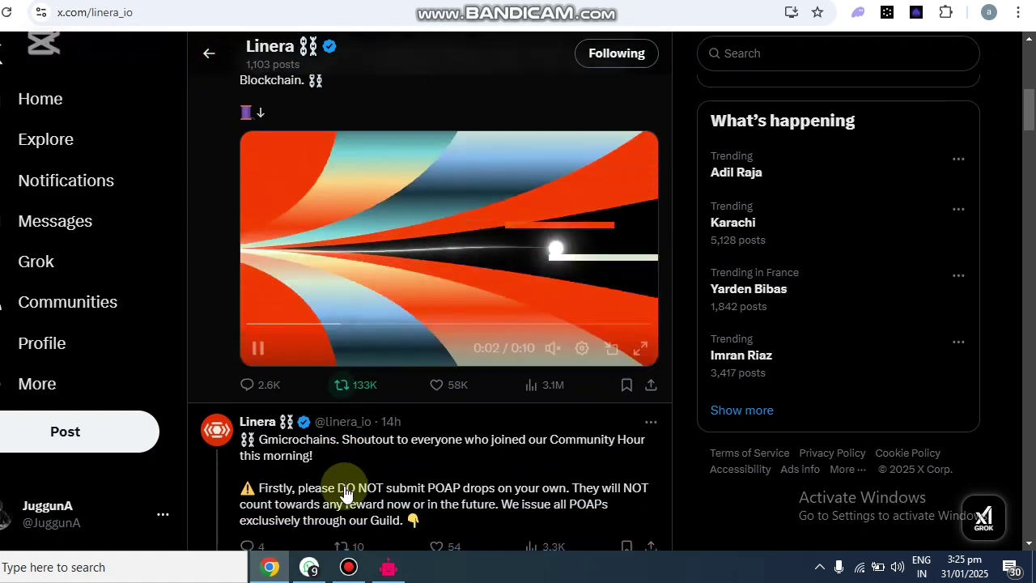
pyautogui.scroll(6, 344, 494)
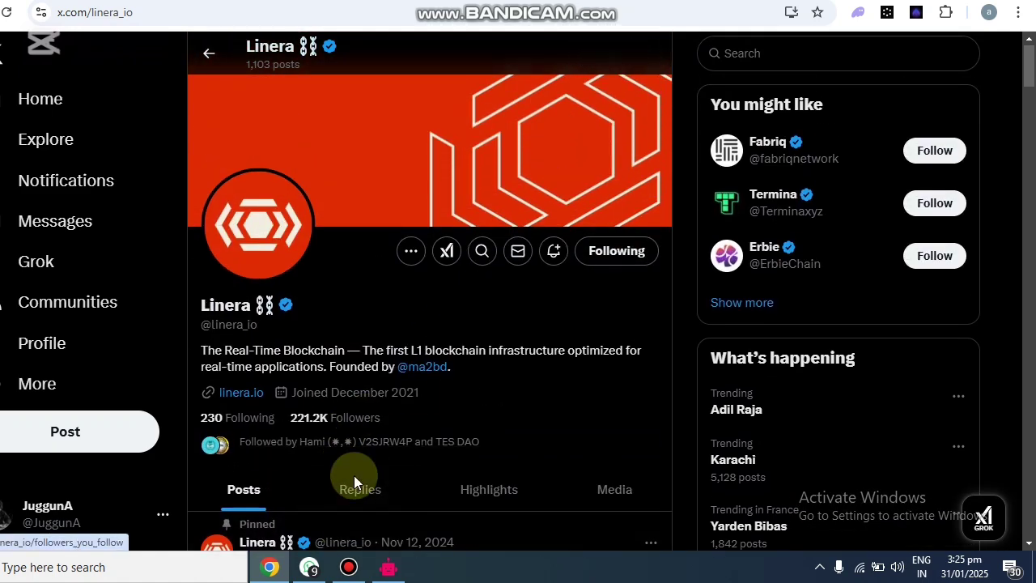
# Open the guild.xyz/term link from the newest WhatsApp chat message.
pyautogui.click(311, 568)
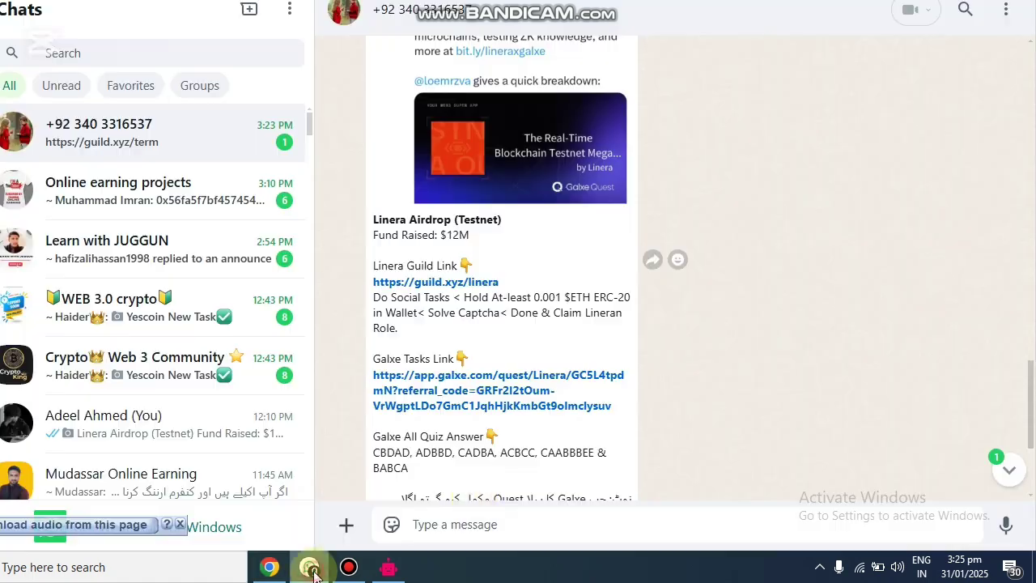
pyautogui.scroll(-2, 976, 393)
pyautogui.click(1008, 478)
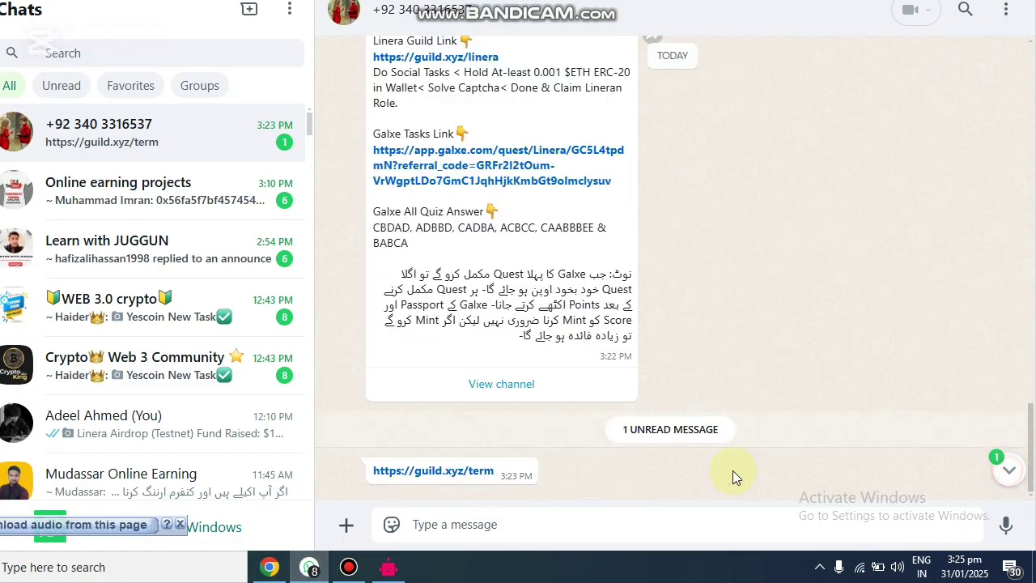
pyautogui.click(404, 472)
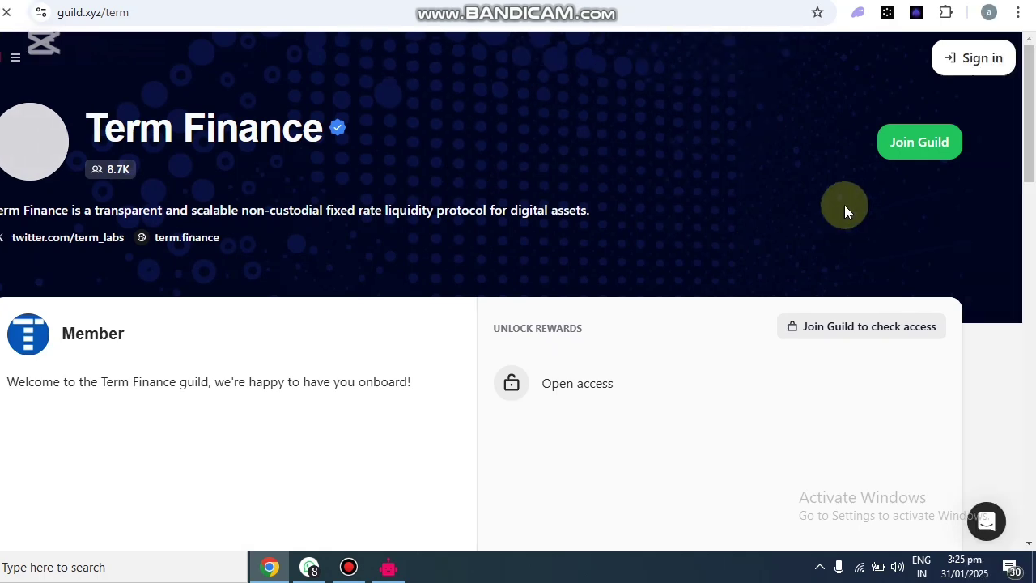
# Dismiss the minting fees announcement and choose to connect an X account for the guild.
pyautogui.scroll(-3, 847, 329)
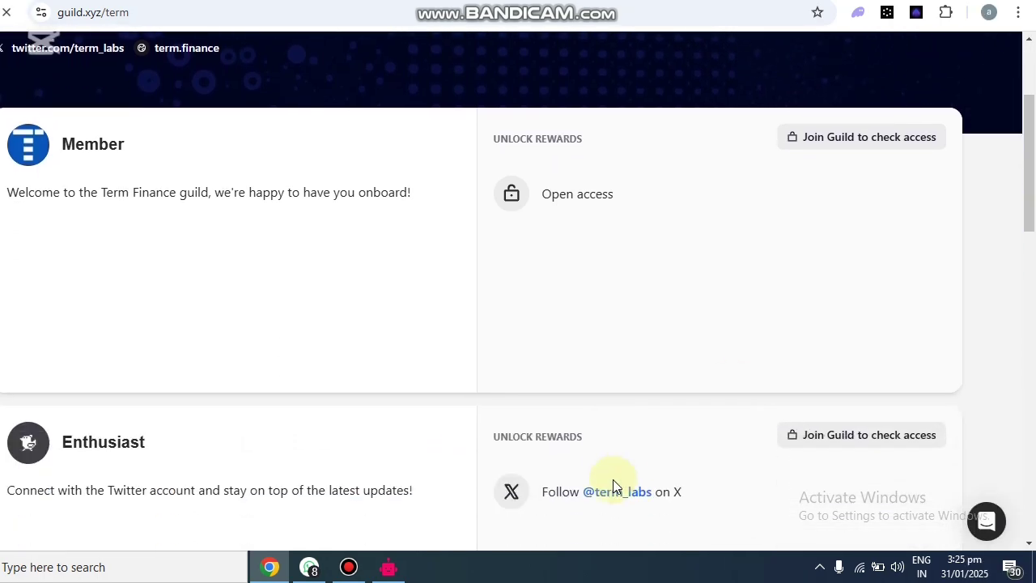
pyautogui.scroll(-2, 613, 482)
pyautogui.scroll(5, 613, 483)
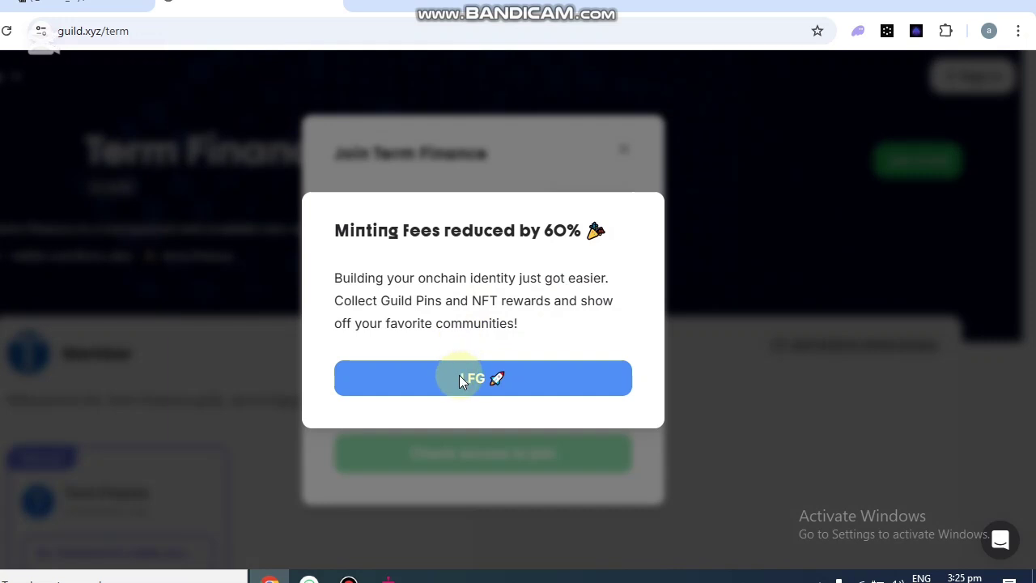
pyautogui.click(417, 387)
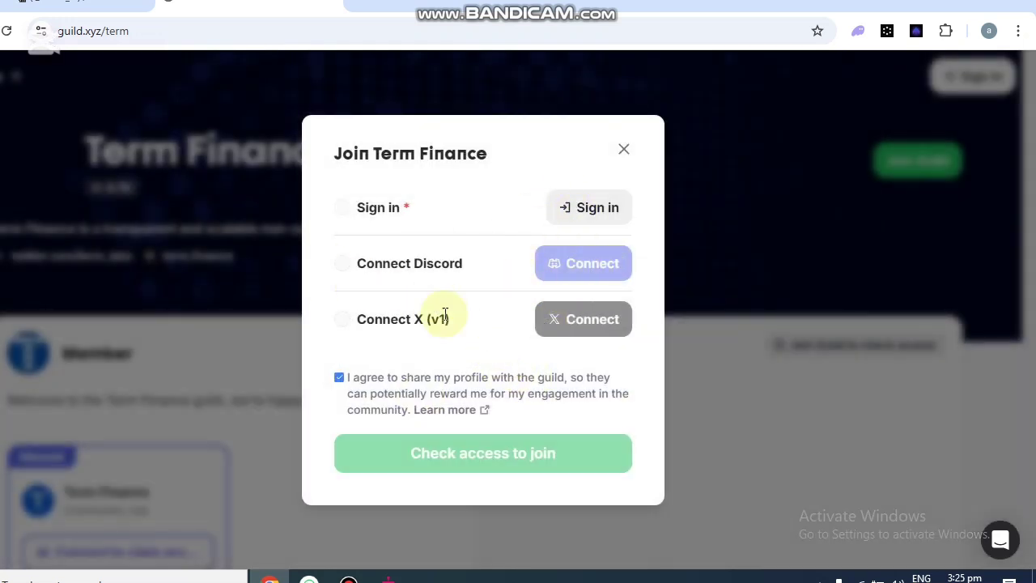
pyautogui.click(585, 208)
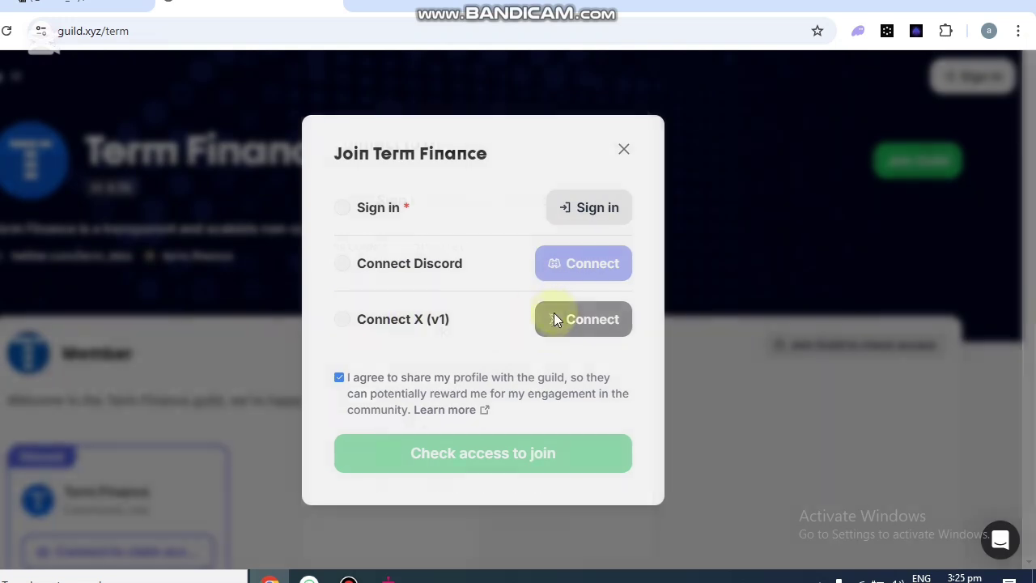
# Sign in to the guild with OKX Wallet and approve its connection request.
pyautogui.scroll(-2, 456, 429)
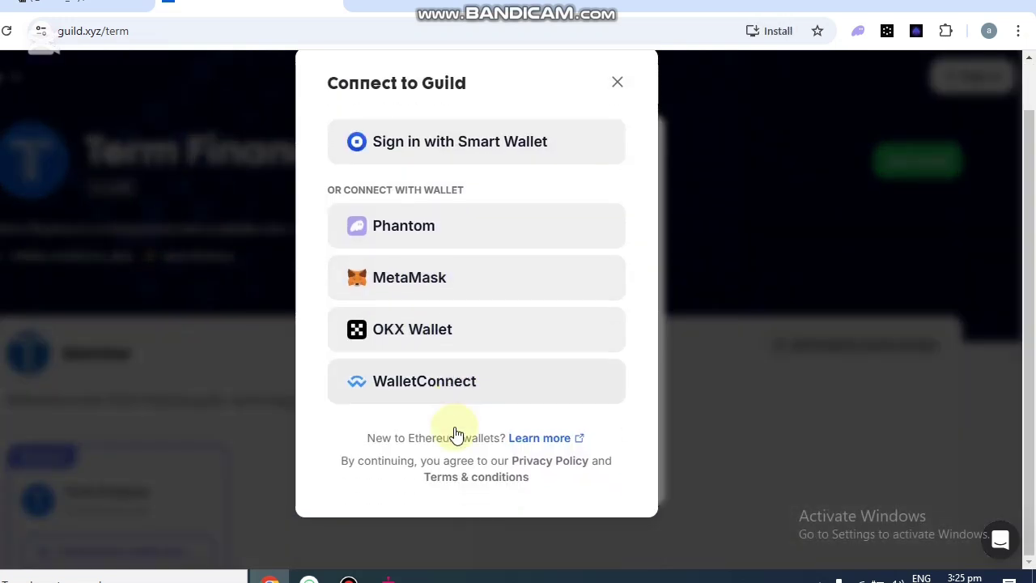
pyautogui.scroll(2, 418, 312)
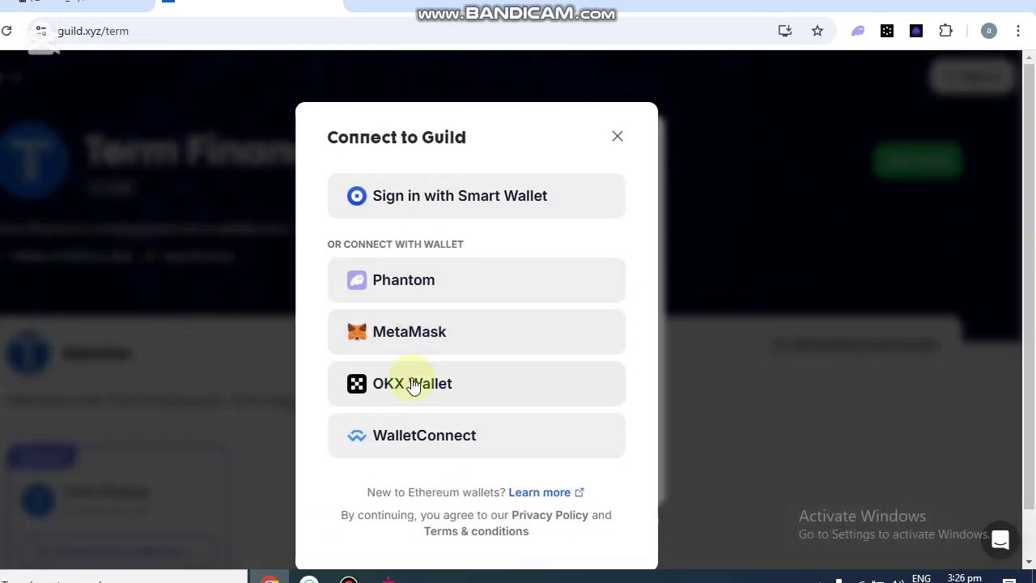
pyautogui.click(413, 384)
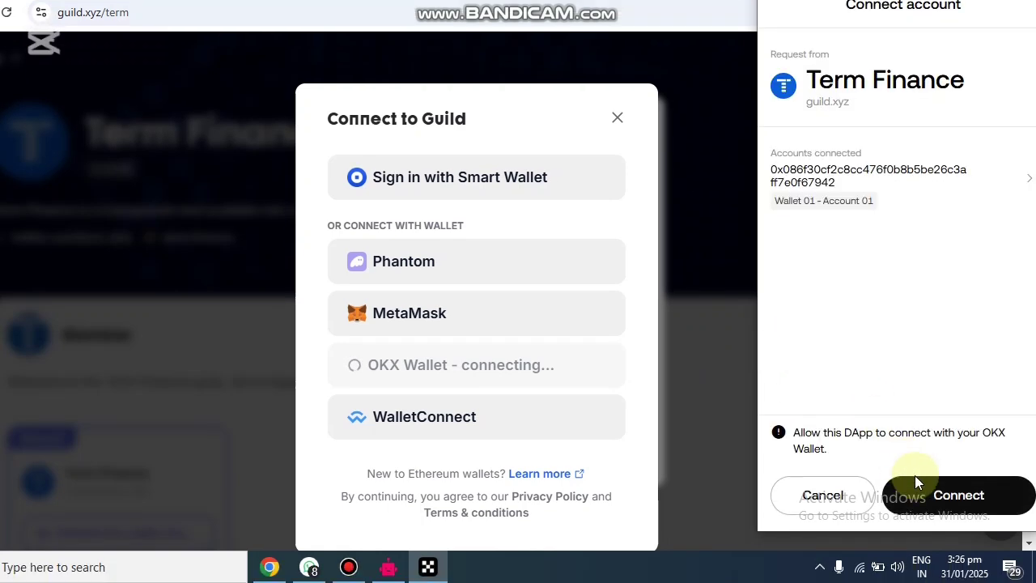
pyautogui.click(969, 494)
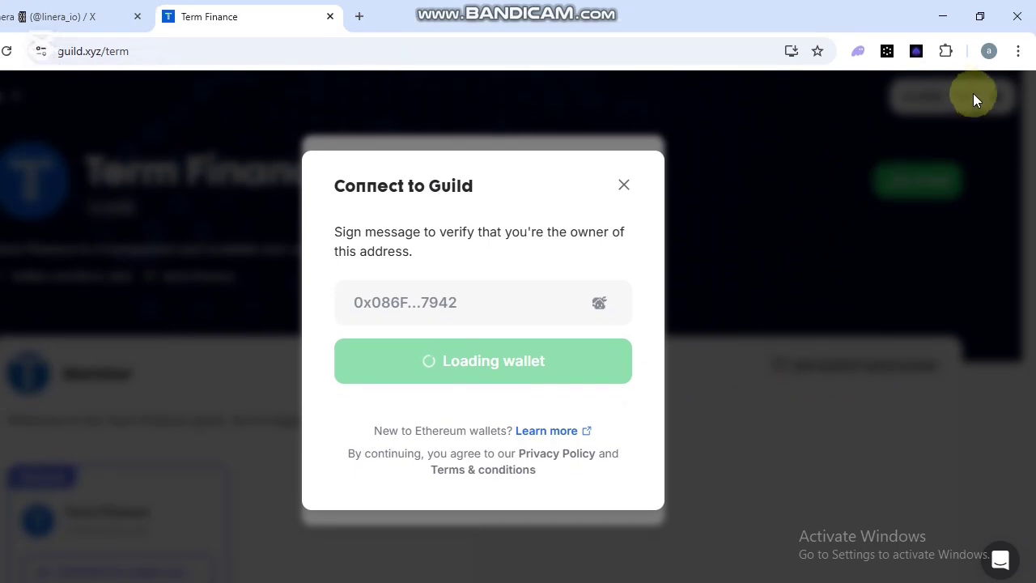
# Bring up the browser extensions list and scroll through it.
pyautogui.click(946, 52)
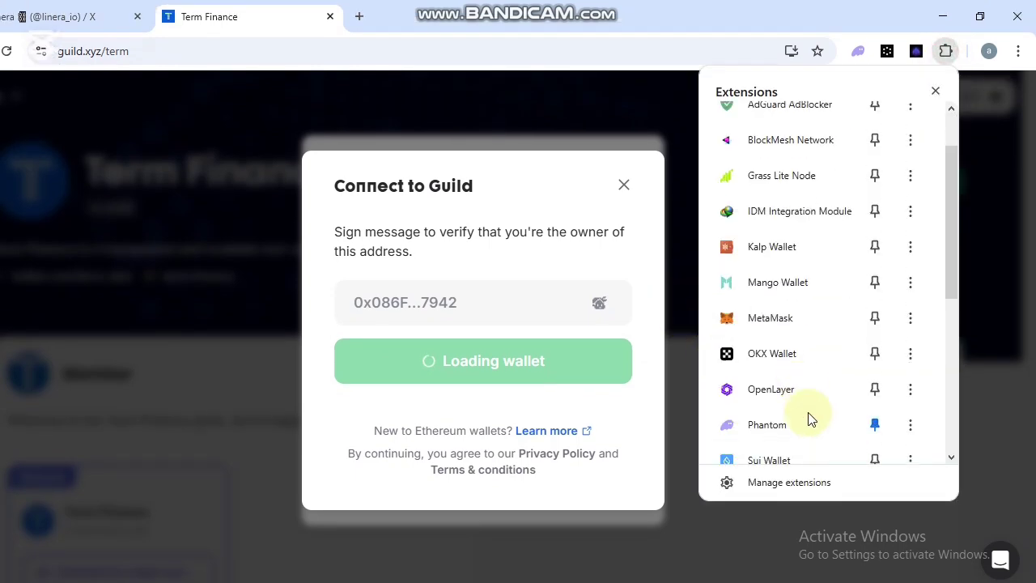
pyautogui.scroll(-3, 807, 419)
pyautogui.scroll(-3, 791, 405)
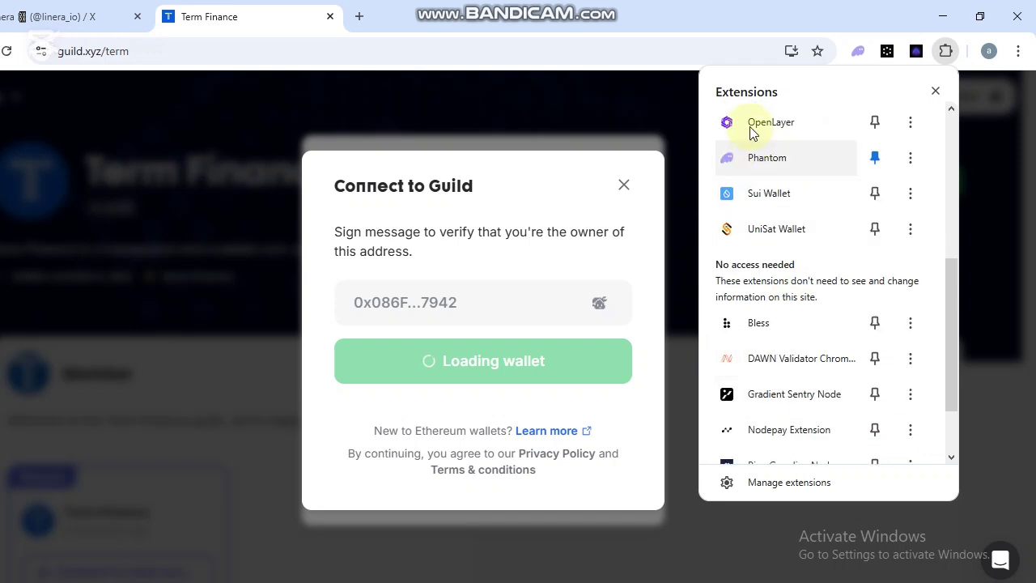
pyautogui.scroll(-3, 801, 421)
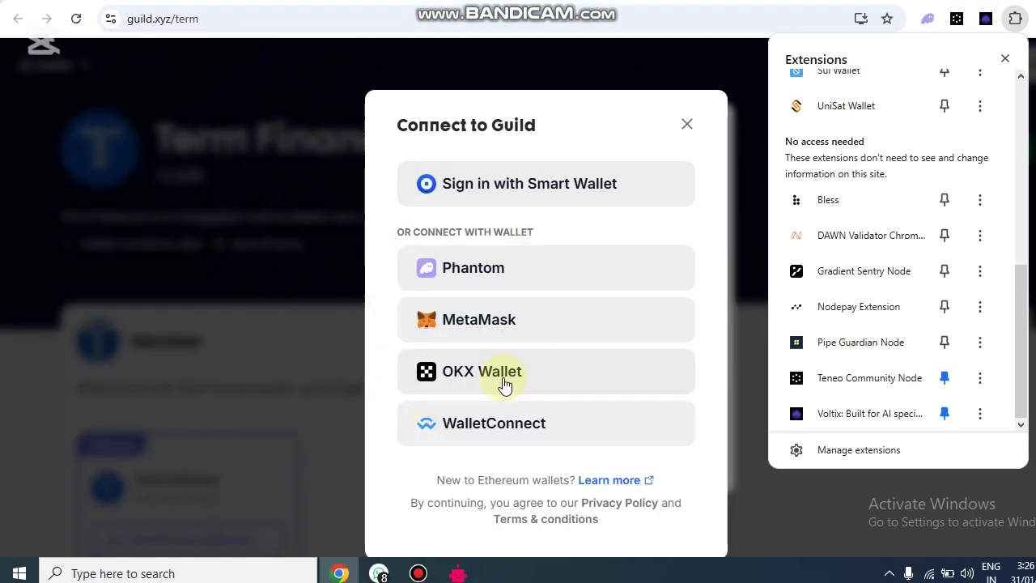
# Retry the OKX Wallet sign-in and approve the connection popup again.
pyautogui.click(506, 381)
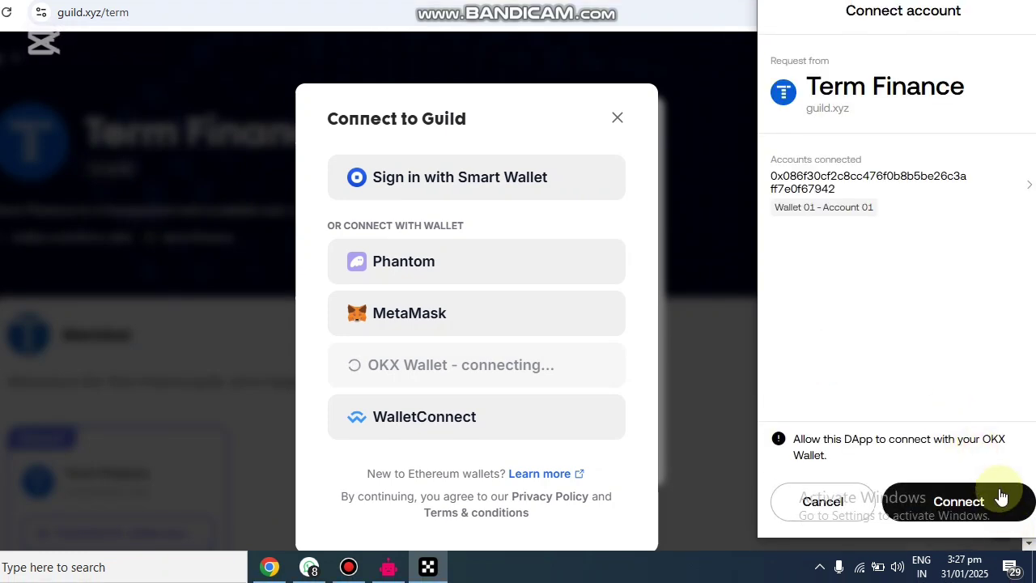
pyautogui.click(1004, 502)
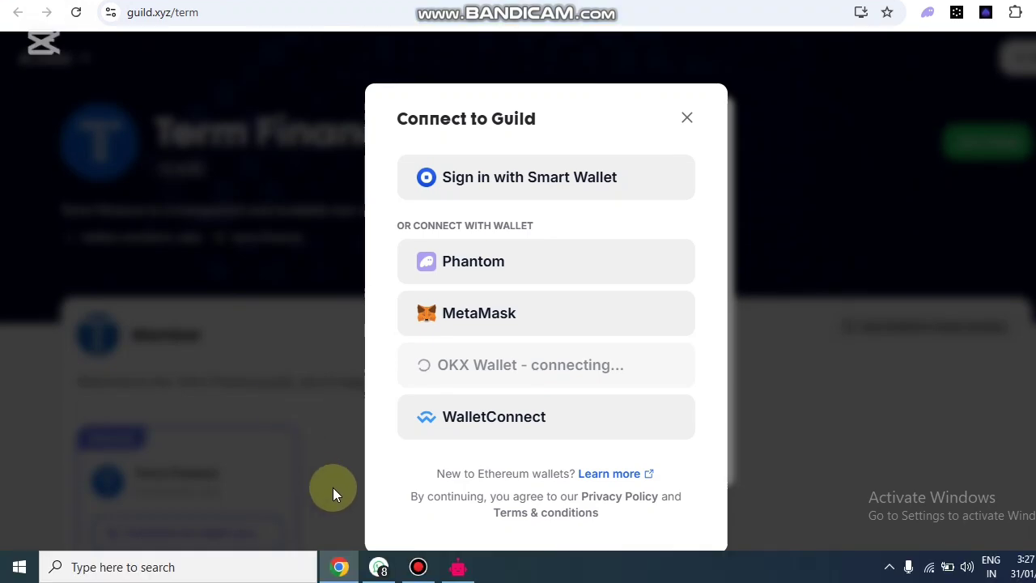
# Open the guild.xyz/linera link from the Linera airdrop message in WhatsApp.
pyautogui.click(379, 566)
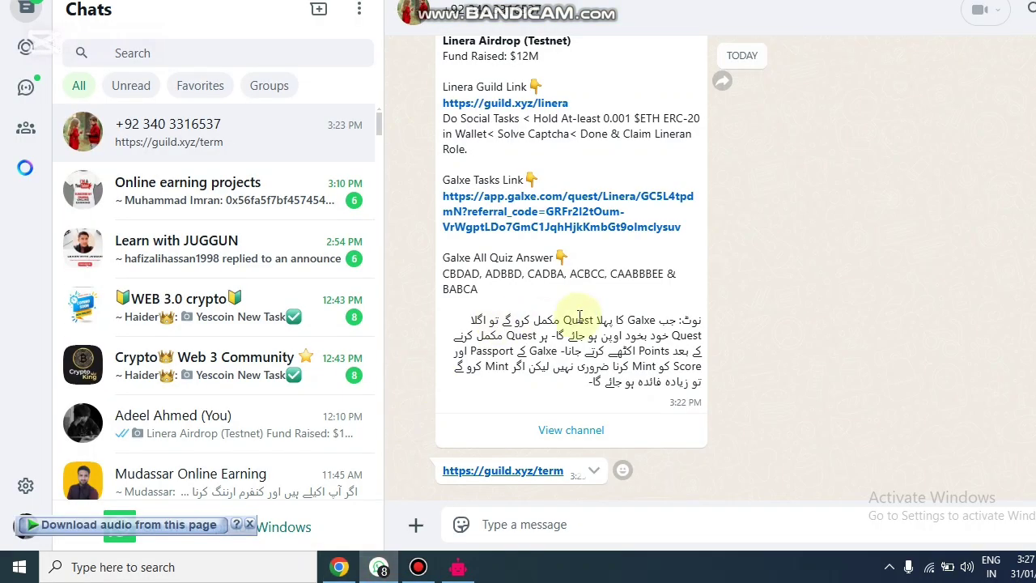
pyautogui.scroll(3, 580, 322)
pyautogui.scroll(3, 580, 322)
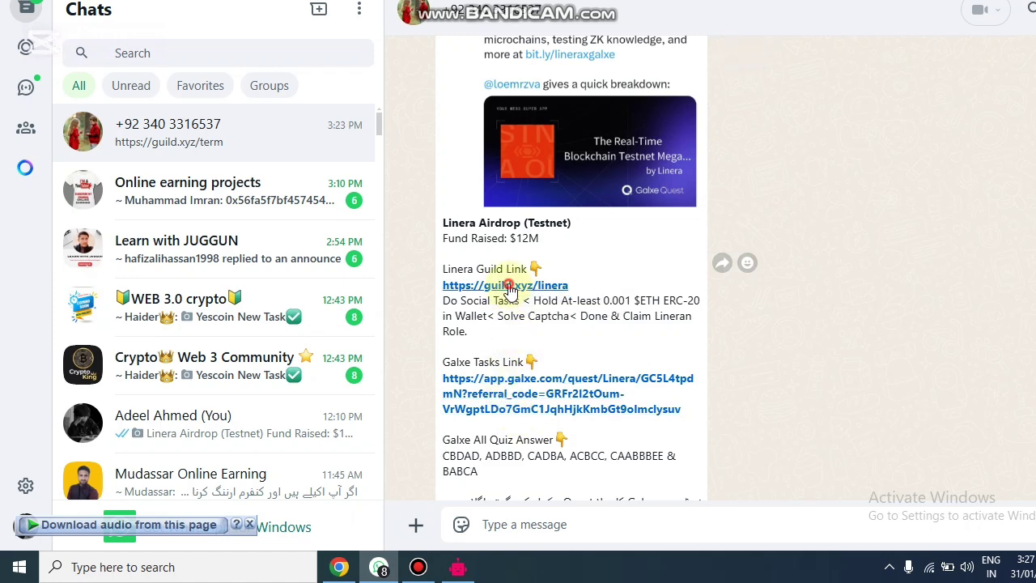
pyautogui.click(508, 286)
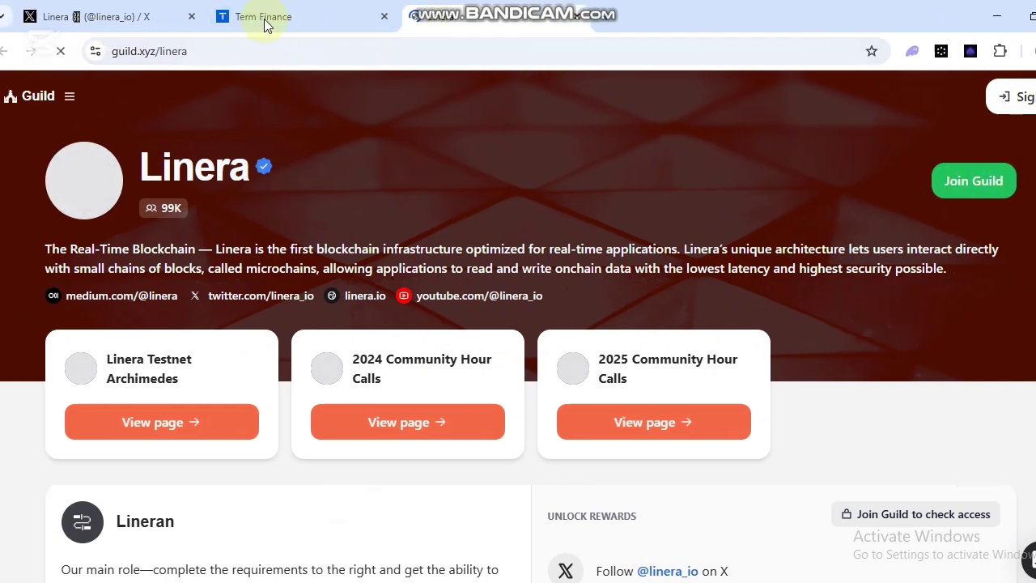
# Look through the browser extensions list on the Term Finance guild tab.
pyautogui.click(218, 16)
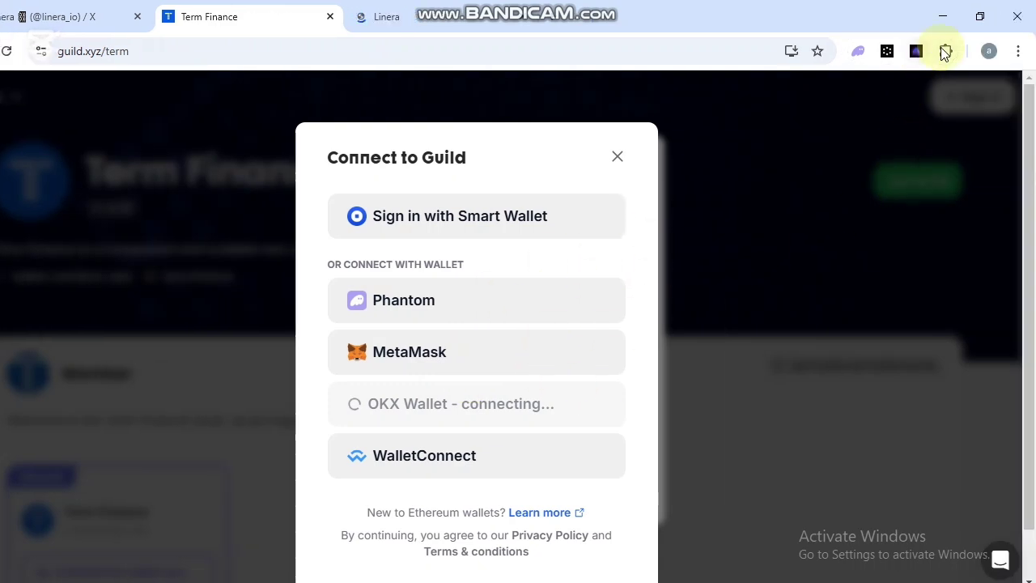
pyautogui.click(946, 51)
pyautogui.scroll(-5, 802, 320)
pyautogui.scroll(4, 729, 319)
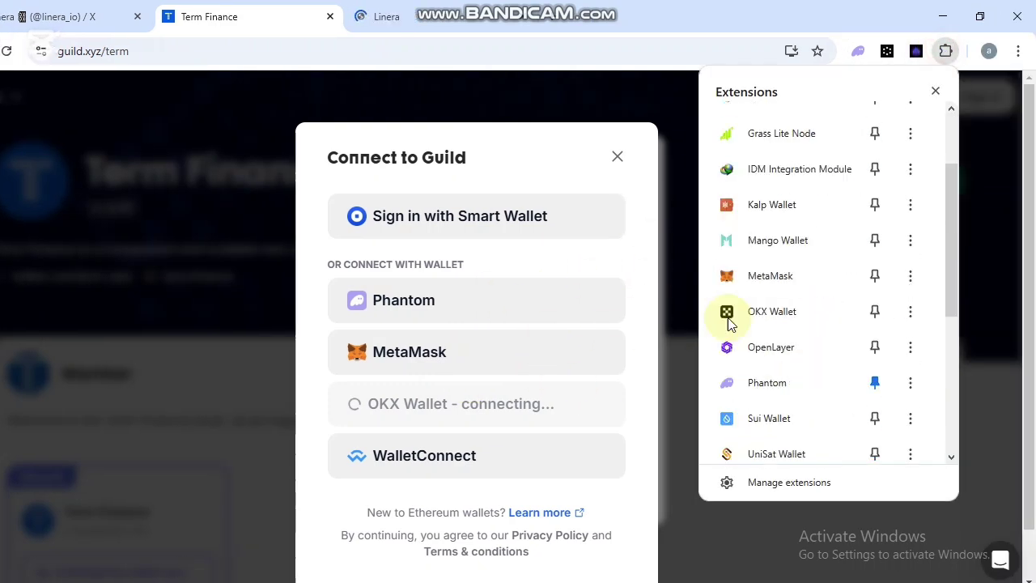
pyautogui.click(104, 278)
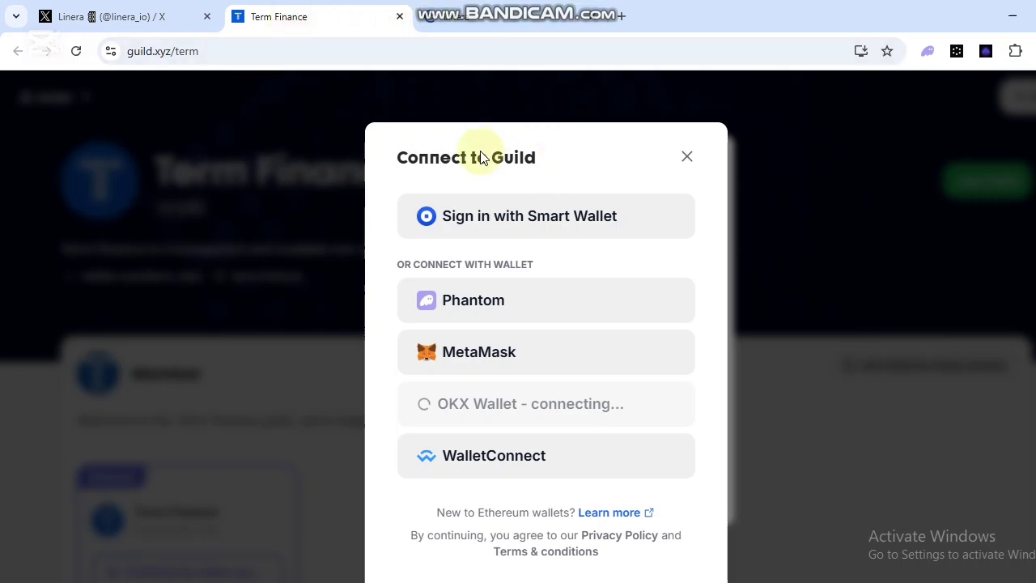
# On the Linera guild tab, choose 'Connect to claim access' on the Lineran role card.
pyautogui.click(560, 24)
pyautogui.scroll(-1, 259, 411)
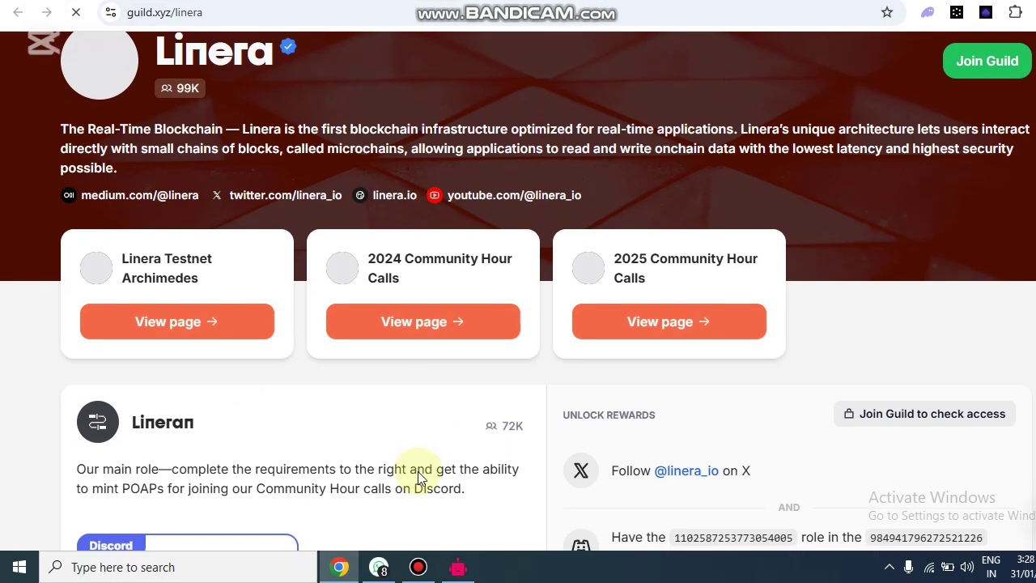
pyautogui.scroll(-5, 486, 461)
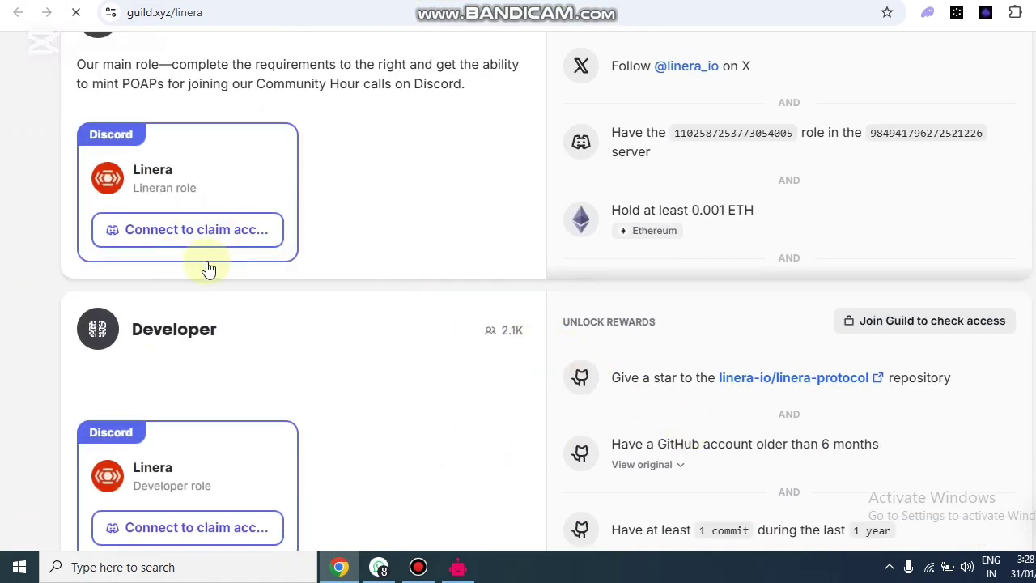
pyautogui.scroll(1, 229, 264)
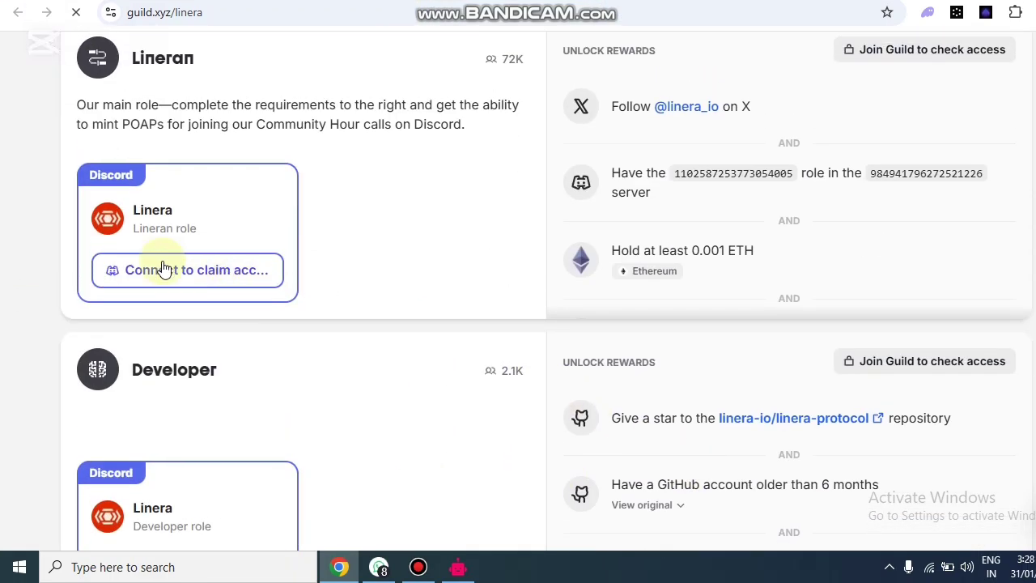
pyautogui.click(159, 267)
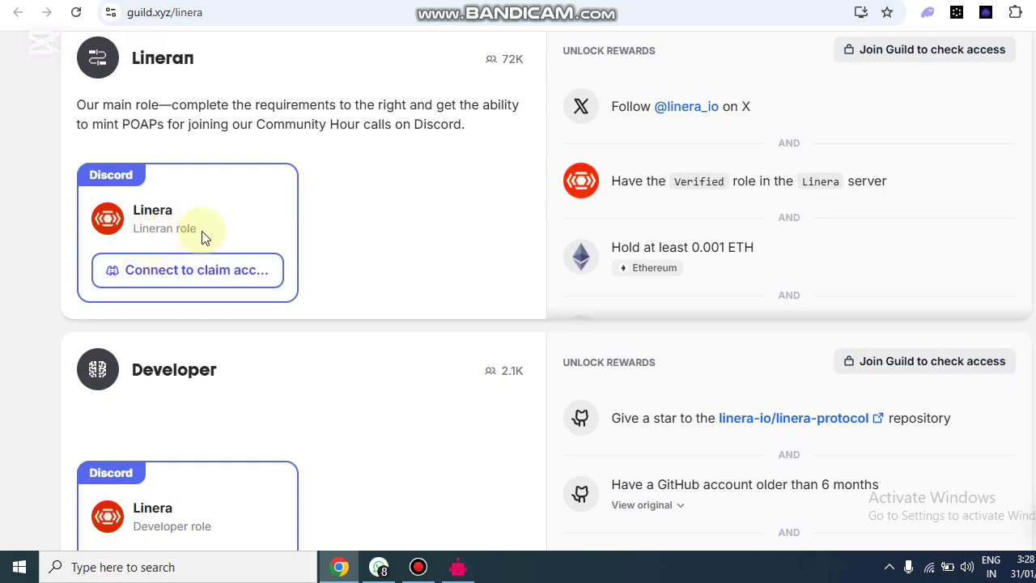
pyautogui.scroll(-2, 223, 327)
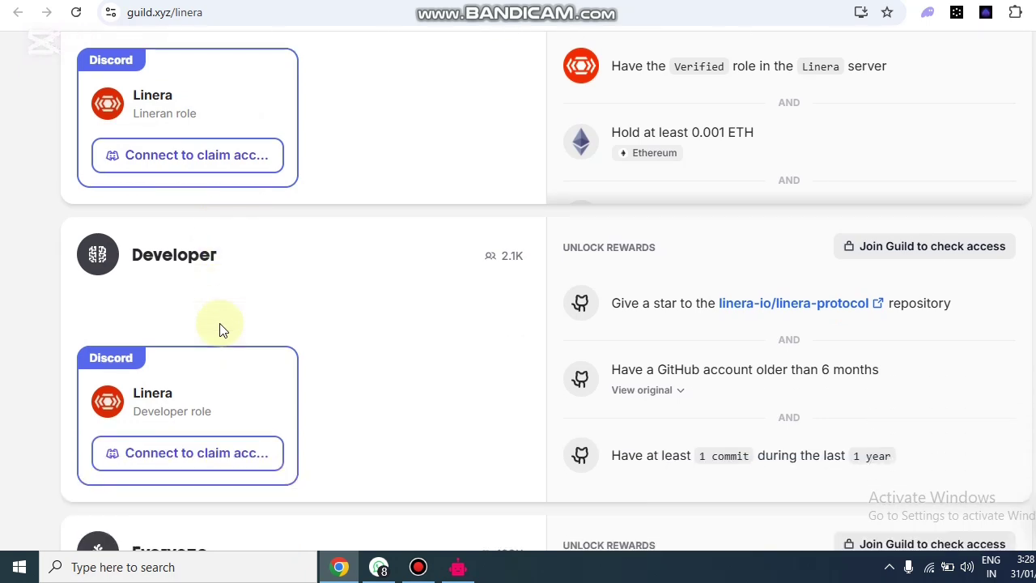
pyautogui.scroll(-1, 278, 351)
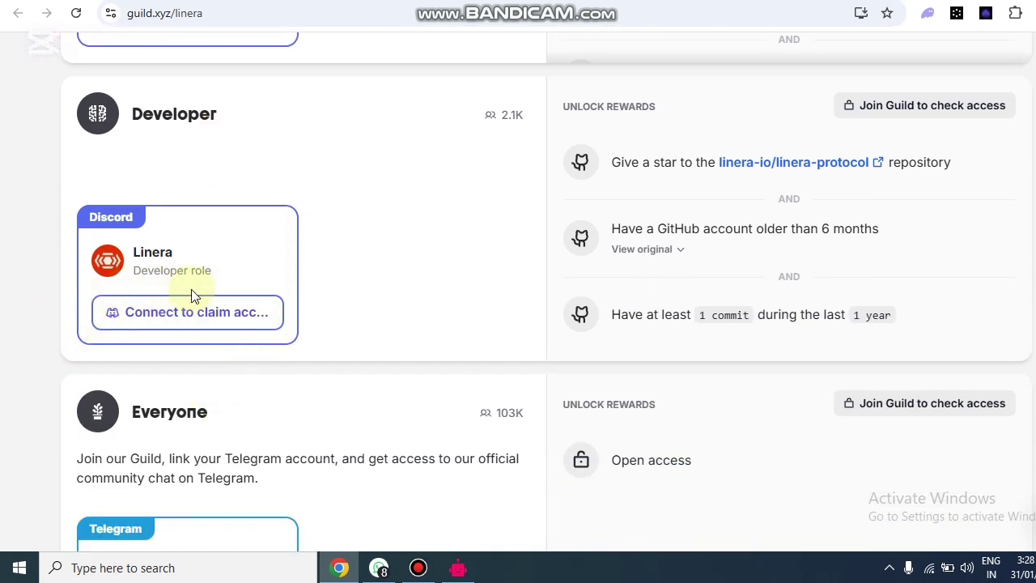
pyautogui.scroll(-1, 203, 360)
pyautogui.scroll(4, 203, 372)
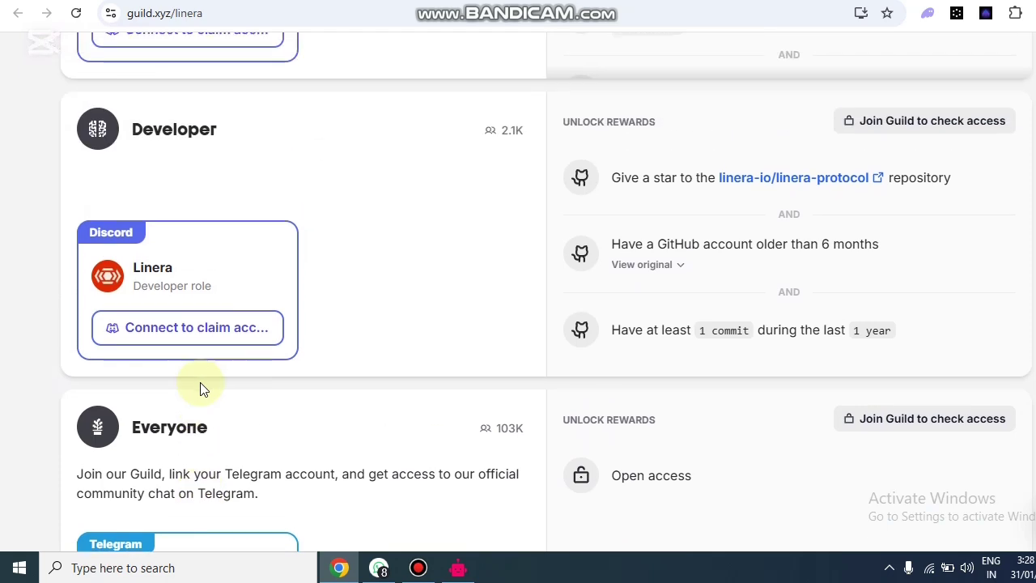
pyautogui.scroll(3, 277, 343)
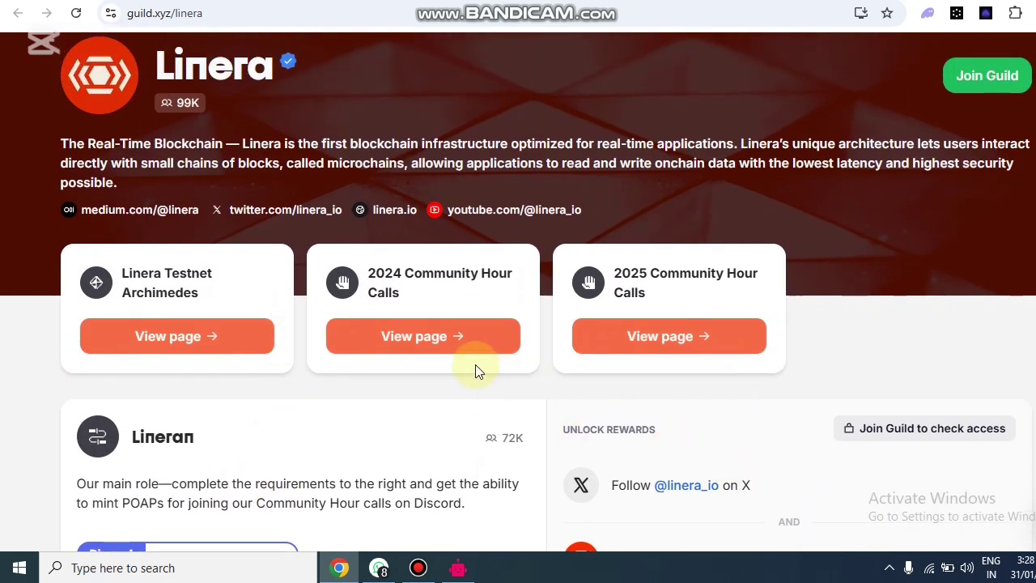
pyautogui.scroll(-3, 474, 370)
pyautogui.scroll(1, 489, 366)
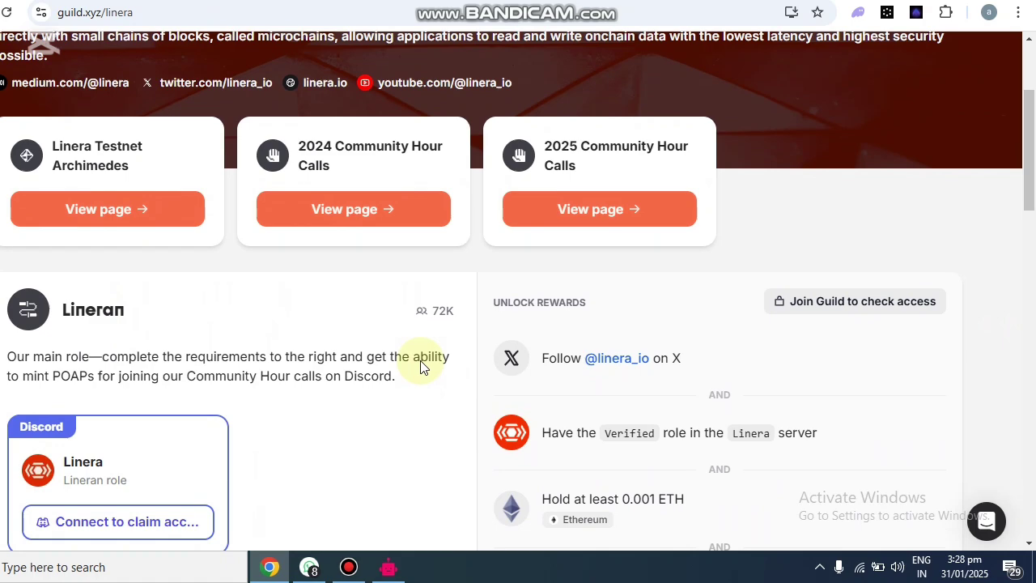
pyautogui.scroll(3, 420, 360)
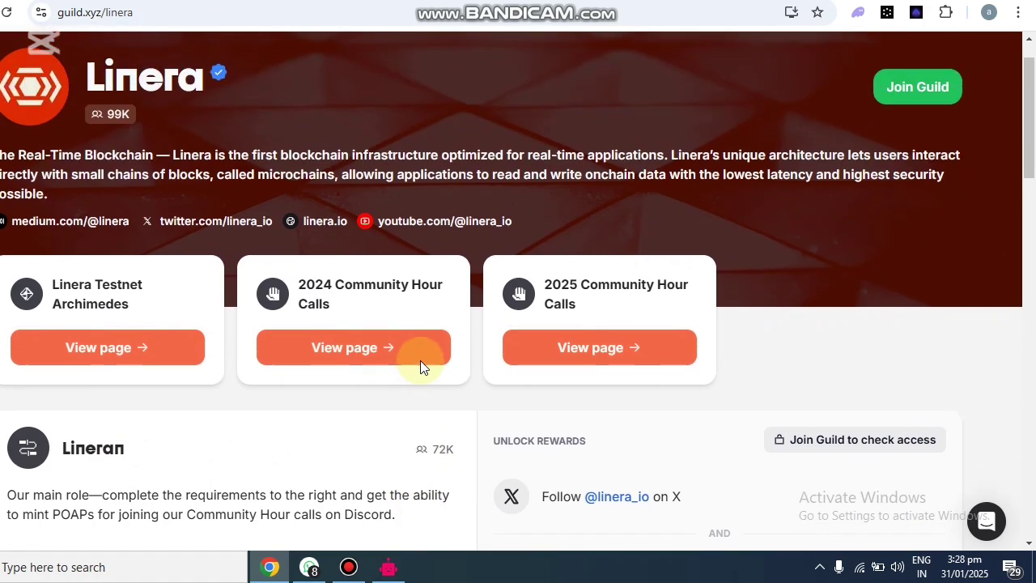
pyautogui.scroll(-3, 397, 191)
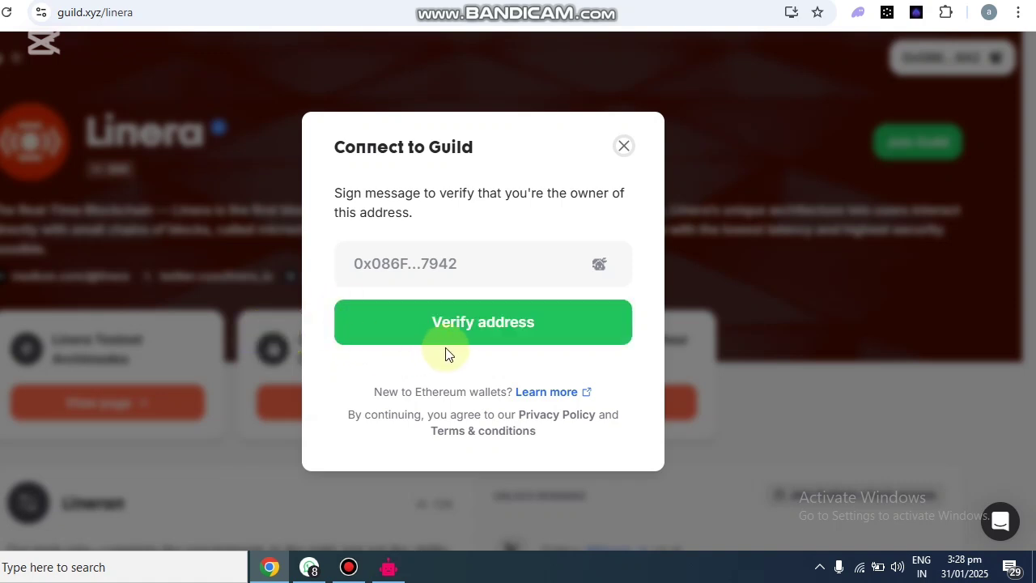
# Verify the wallet address in Connect to Guild, then open the Galxe quest link shared in WhatsApp.
pyautogui.click(437, 336)
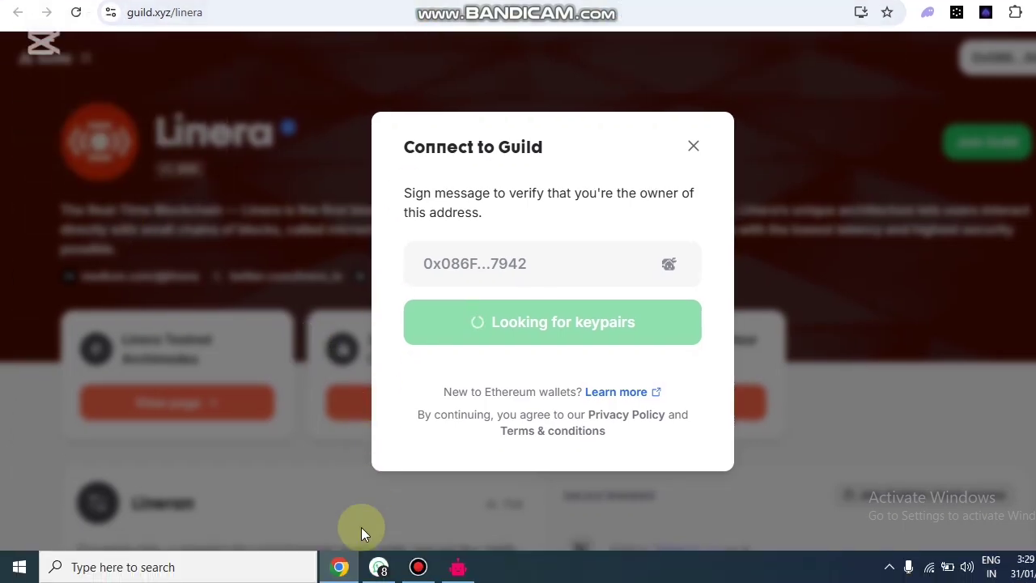
pyautogui.click(377, 567)
pyautogui.click(544, 405)
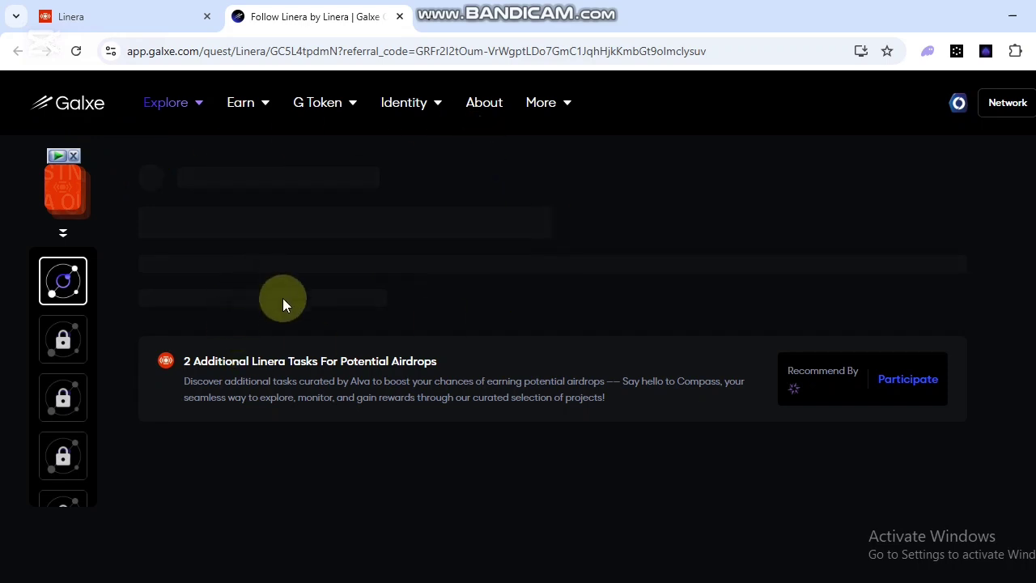
# Scroll the Galxe Follow Linera quest page until its Space Users requirement and 1000-point reward load.
pyautogui.scroll(-2, 282, 298)
pyautogui.scroll(2, 285, 296)
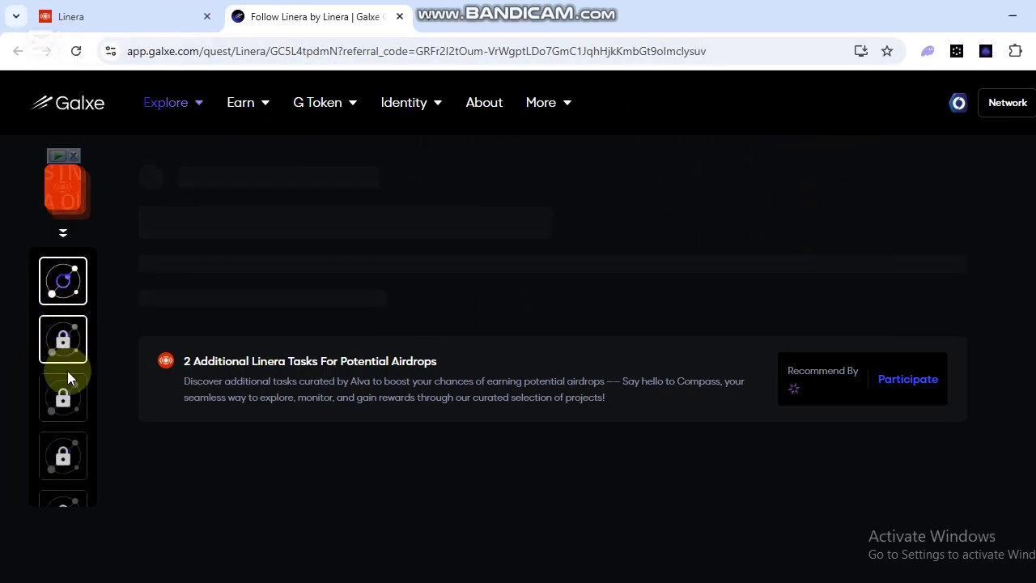
pyautogui.scroll(-2, 67, 370)
pyautogui.scroll(3, 61, 445)
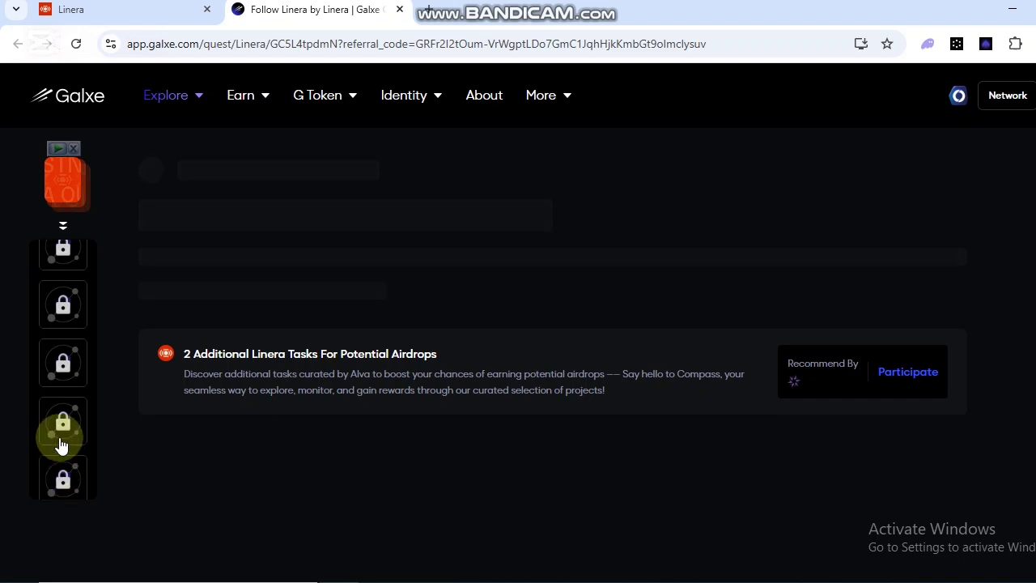
pyautogui.scroll(-1, 63, 324)
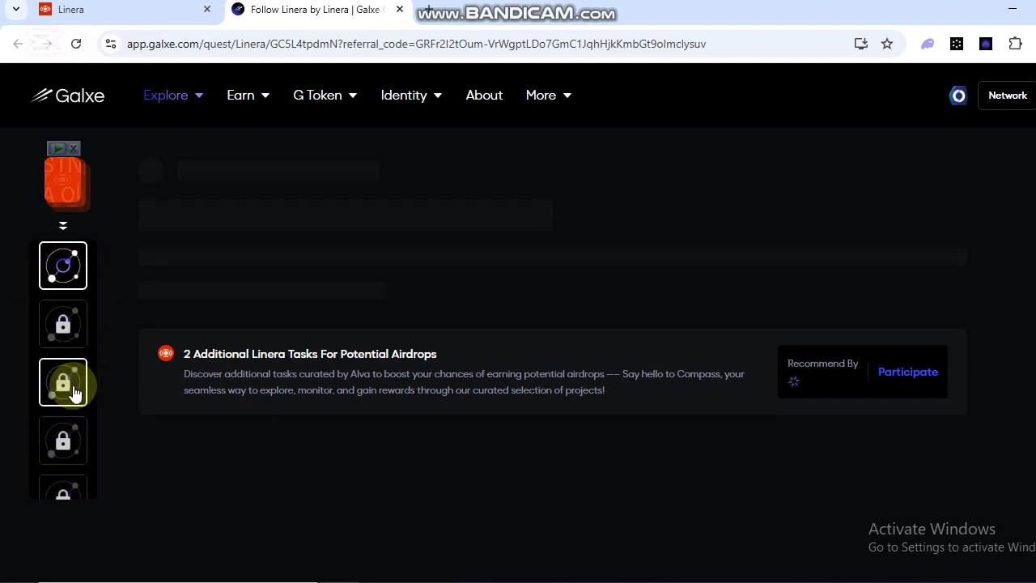
pyautogui.scroll(1, 61, 277)
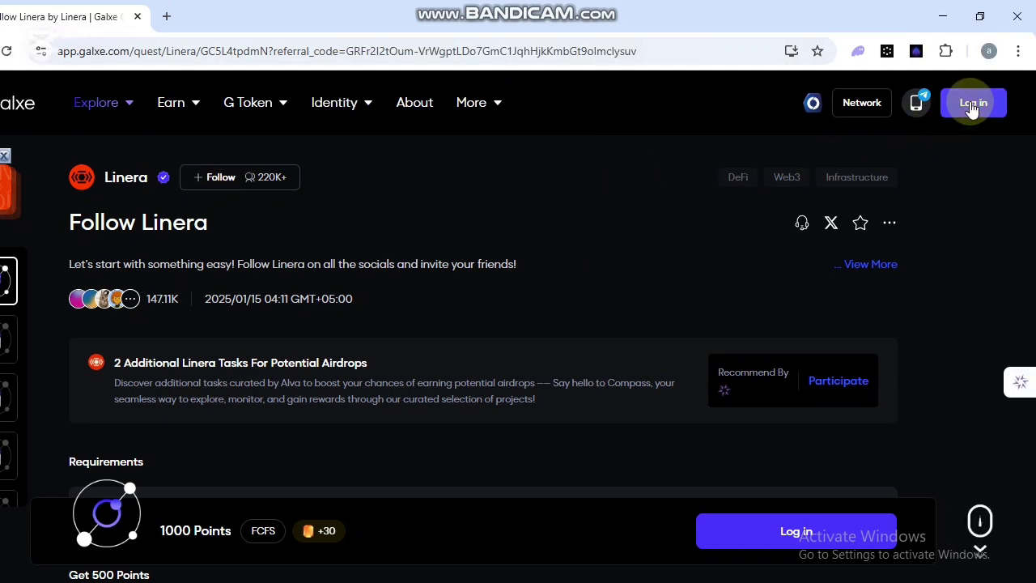
# Sign in to Galxe with the wallet account and approve the MetaMask sign-in request.
pyautogui.click(970, 104)
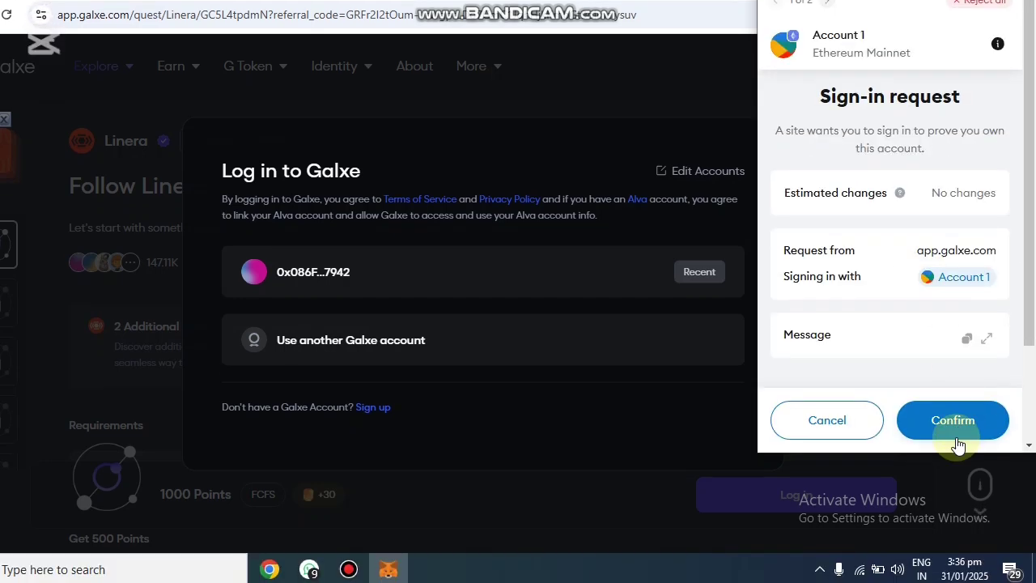
pyautogui.click(959, 425)
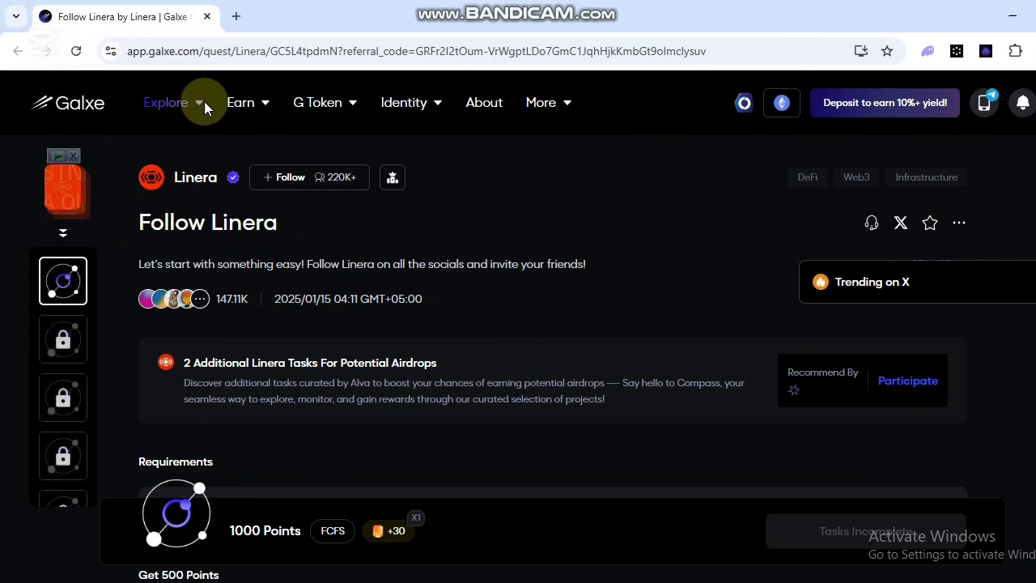
# Follow the Linera space on Galxe and dismiss the Trending on X popup.
pyautogui.click(270, 183)
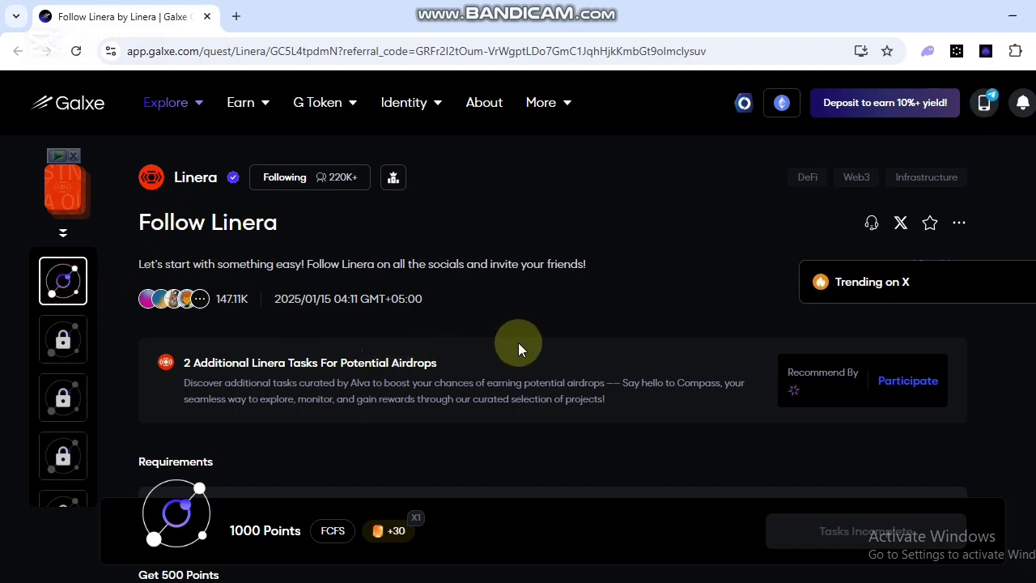
pyautogui.scroll(-4, 518, 348)
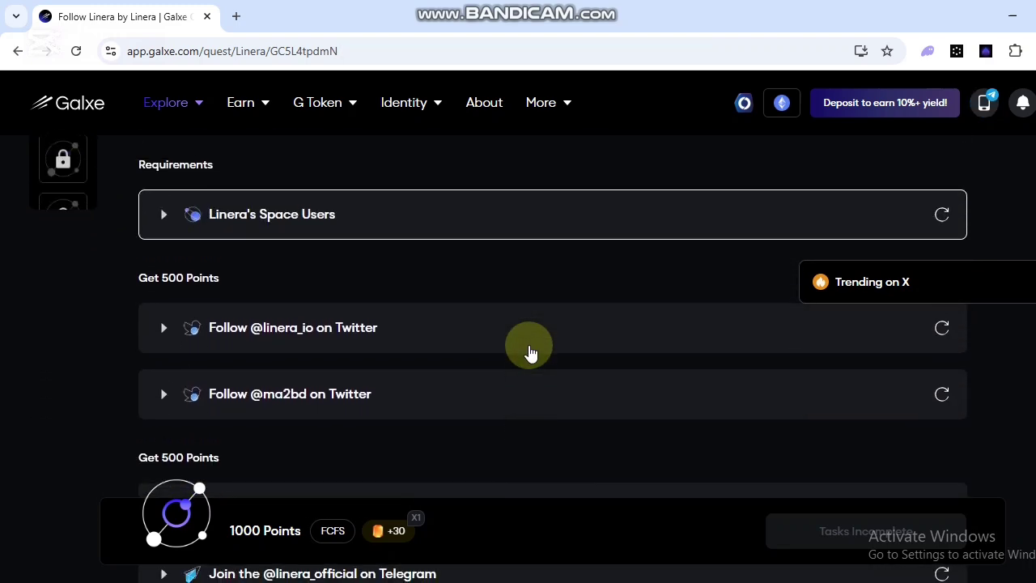
pyautogui.scroll(4, 530, 354)
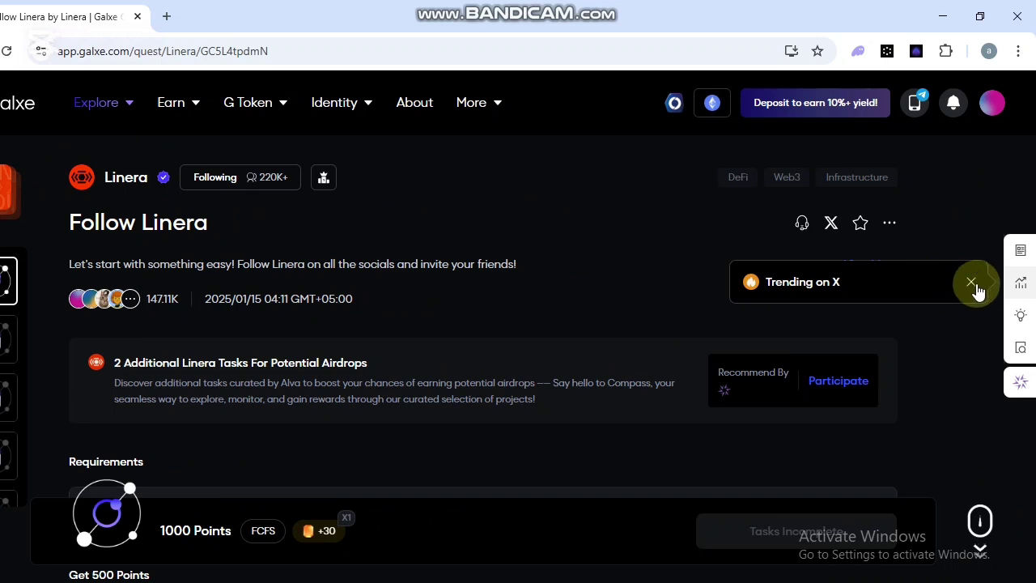
pyautogui.click(976, 285)
pyautogui.scroll(-2, 299, 307)
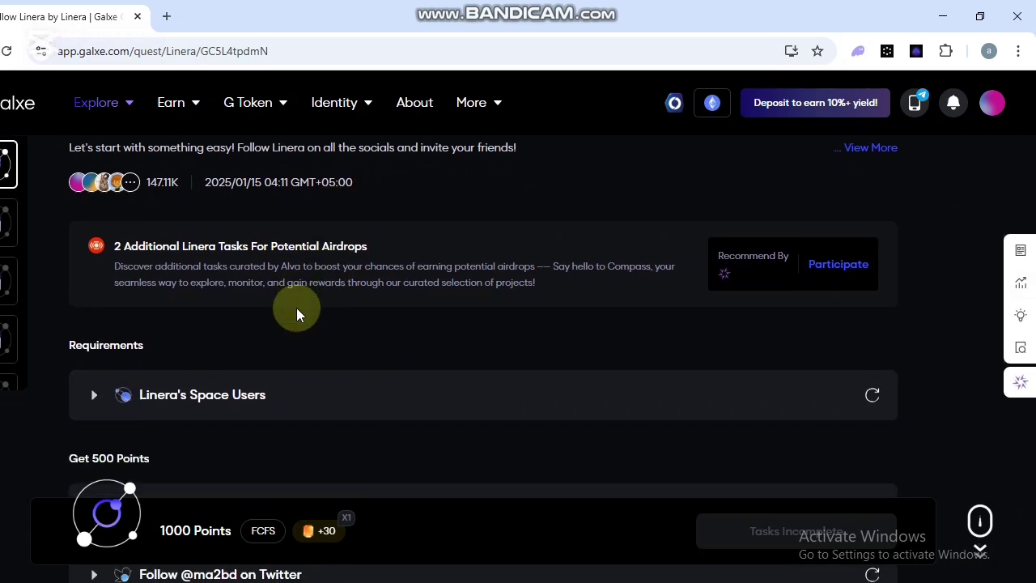
pyautogui.scroll(-2, 296, 309)
pyautogui.scroll(1, 651, 279)
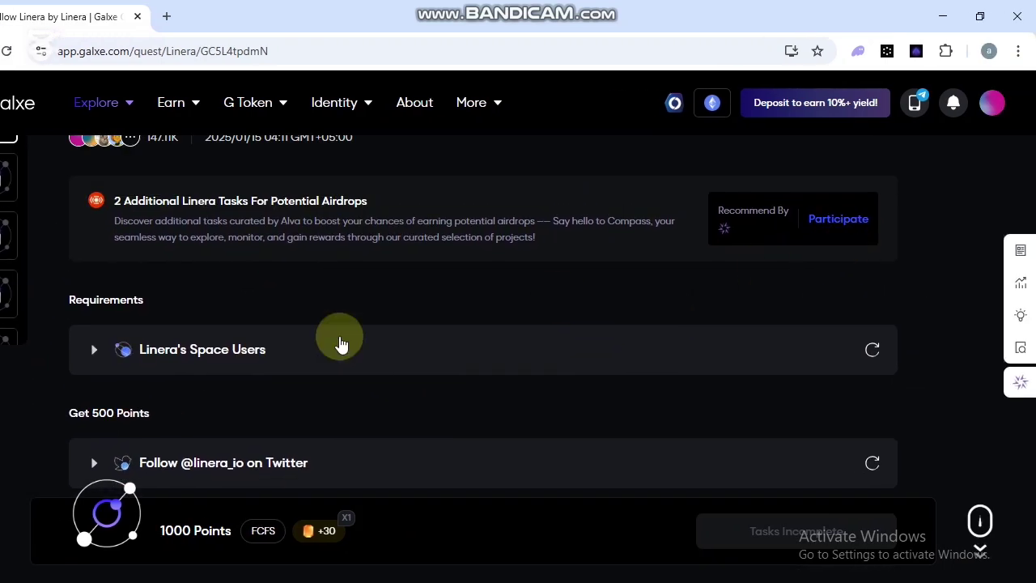
pyautogui.scroll(-1, 275, 332)
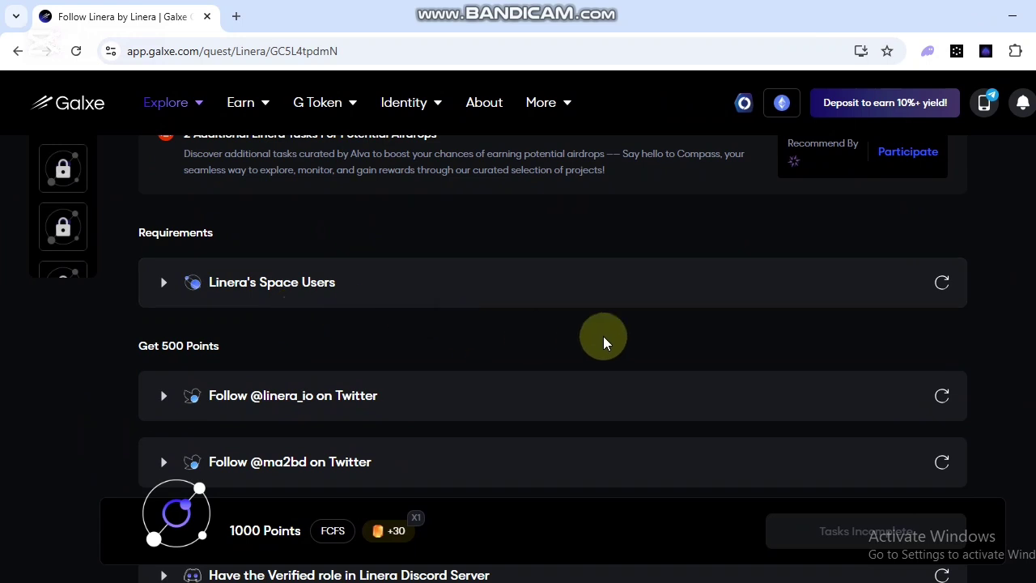
pyautogui.moveTo(942, 285)
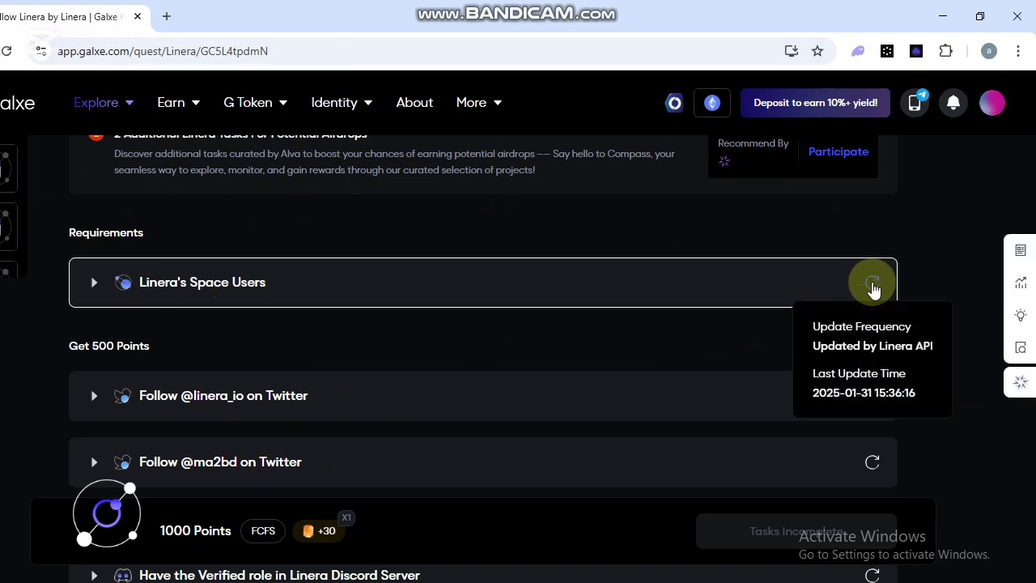
pyautogui.scroll(4, 486, 340)
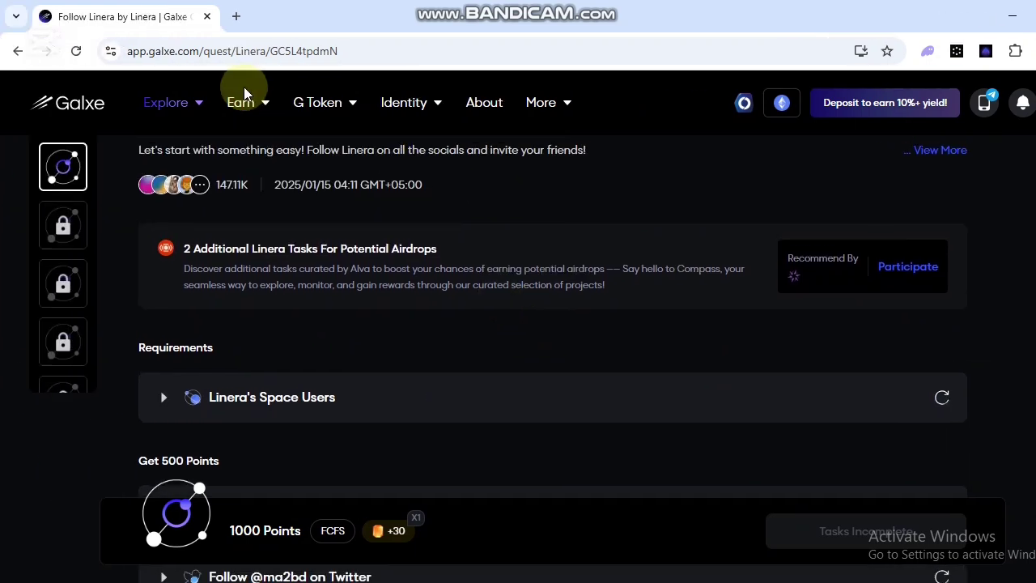
pyautogui.scroll(-3, 675, 430)
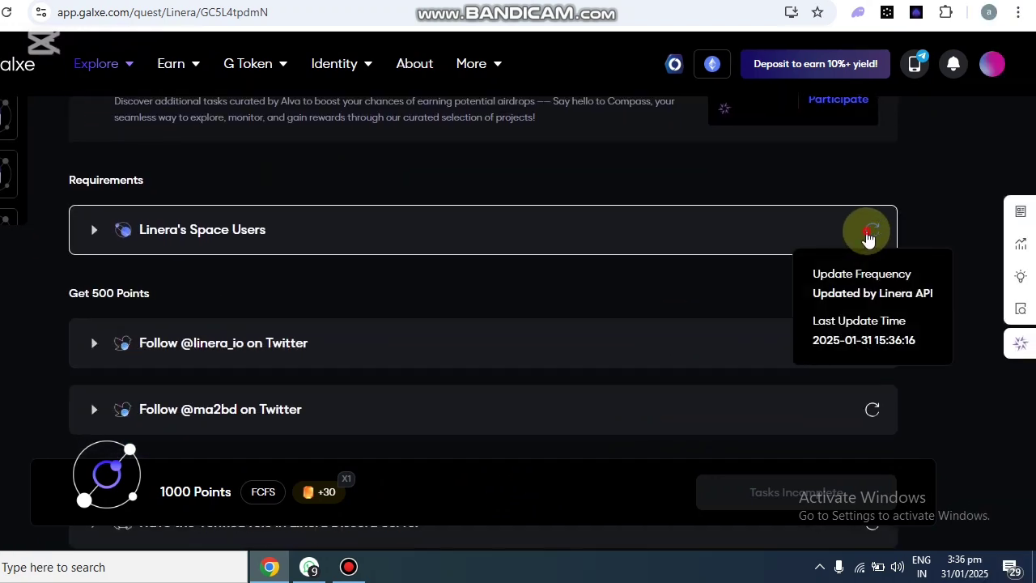
pyautogui.click(865, 238)
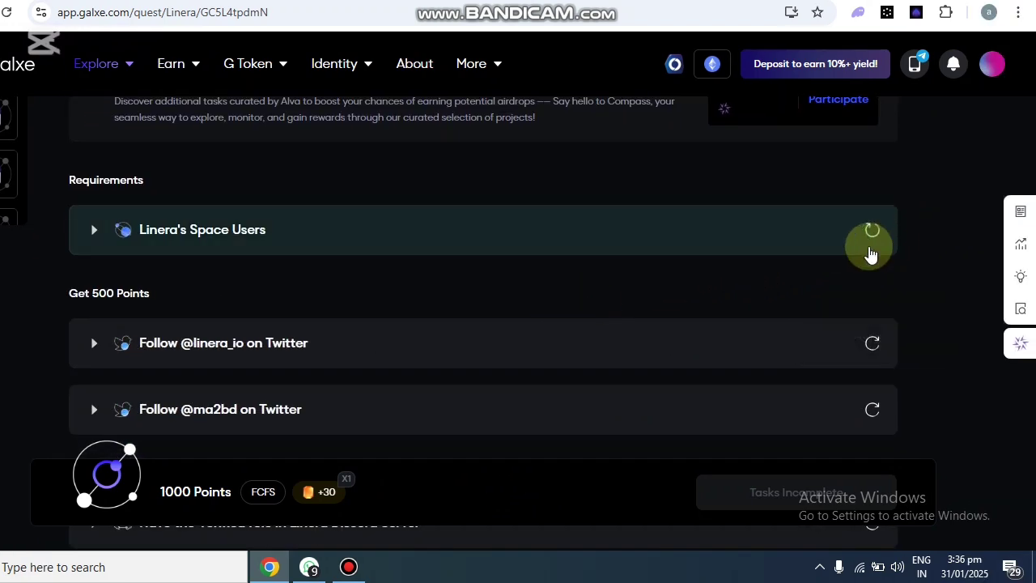
pyautogui.scroll(-1, 106, 326)
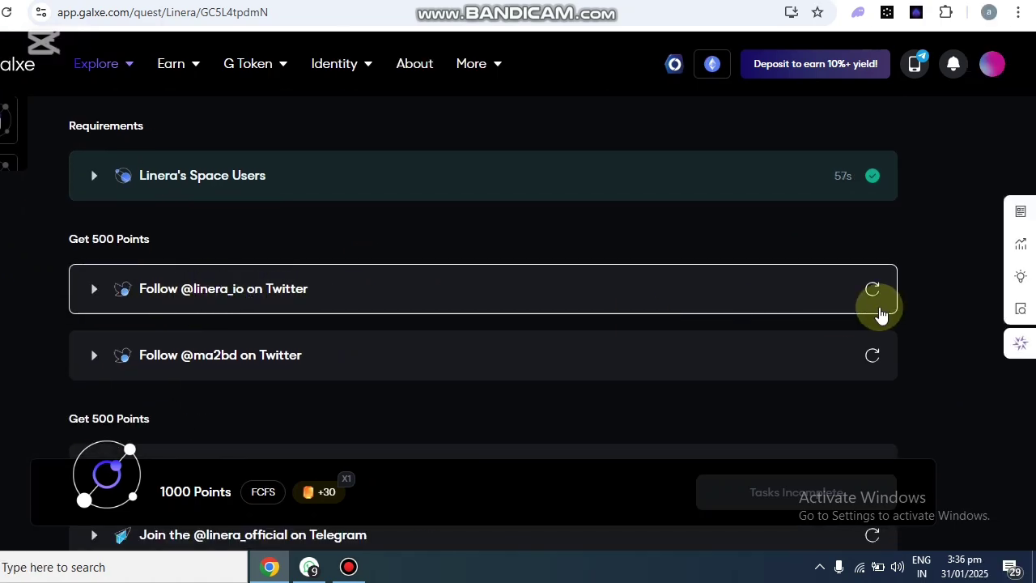
pyautogui.click(327, 288)
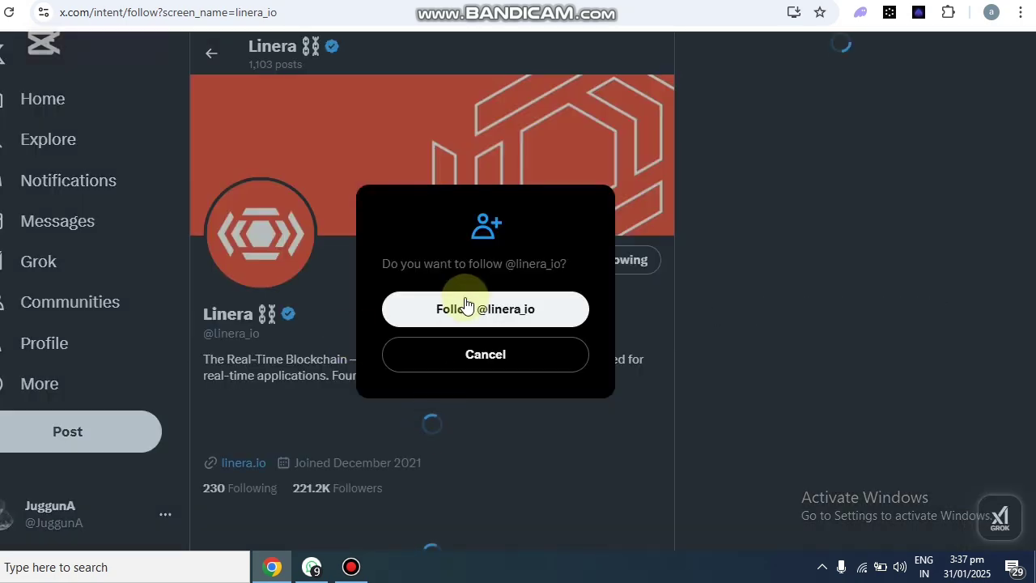
pyautogui.click(463, 306)
pyautogui.click(111, 18)
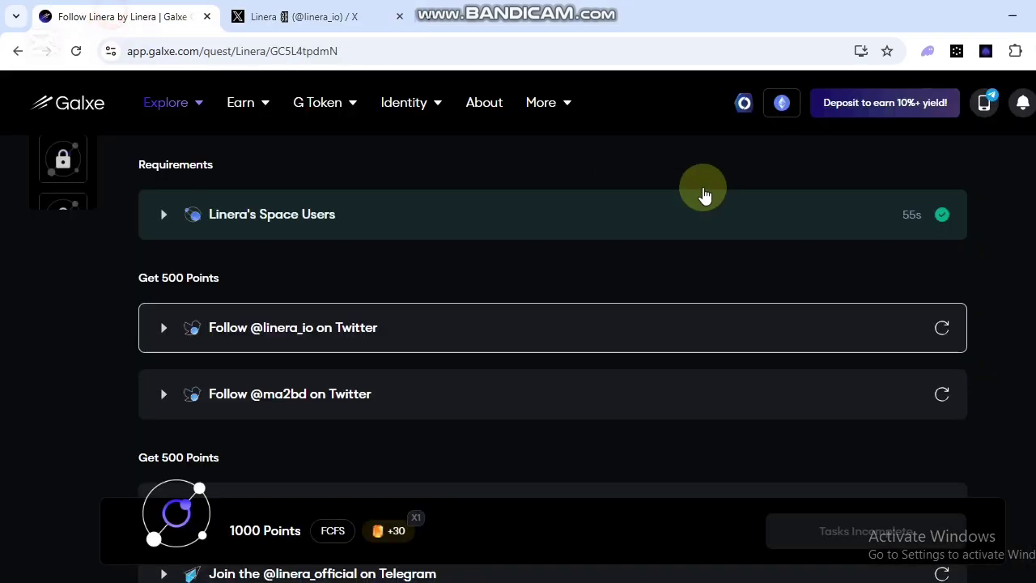
pyautogui.click(941, 328)
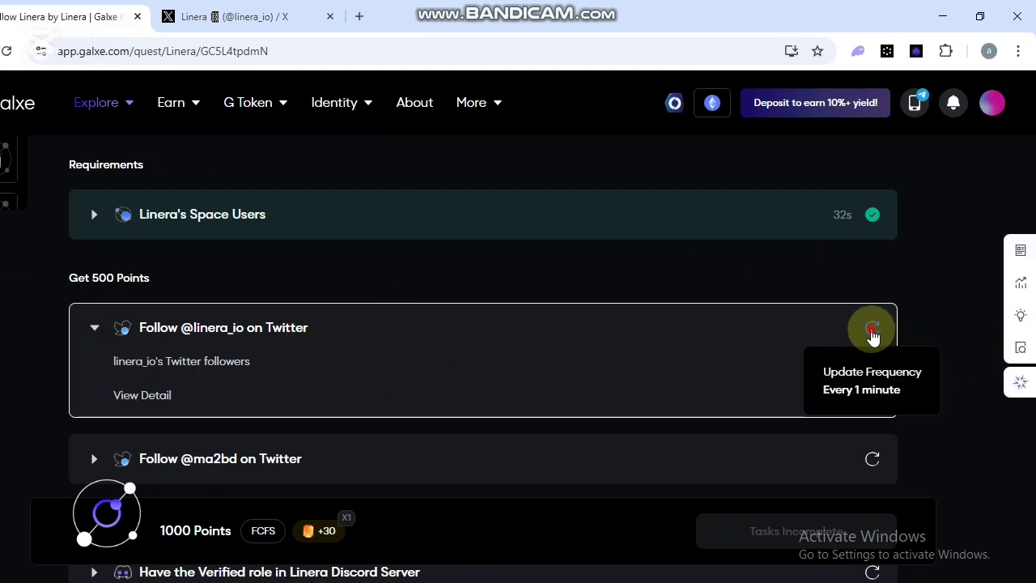
pyautogui.scroll(-1, 315, 374)
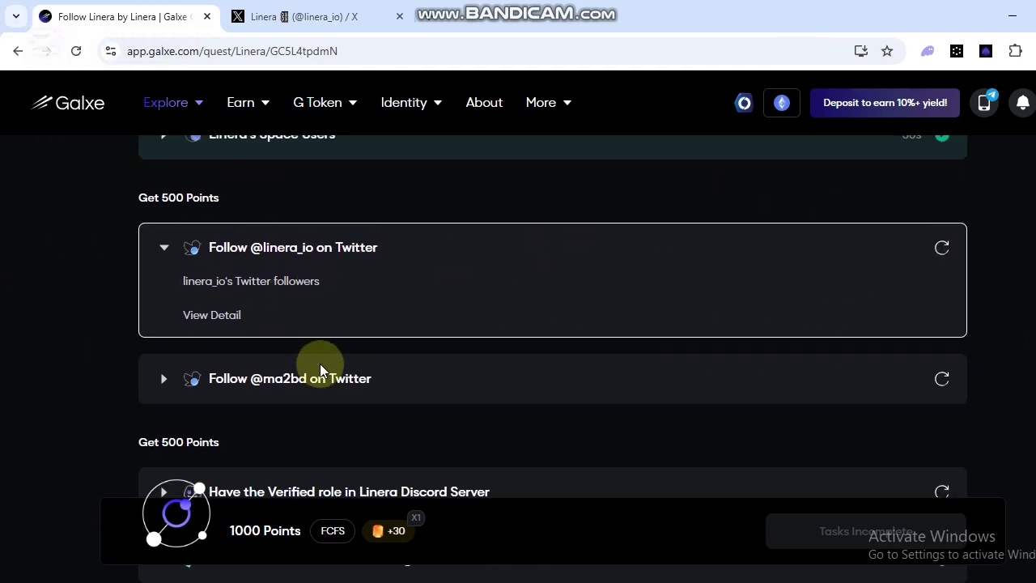
pyautogui.scroll(1, 324, 368)
pyautogui.click(877, 350)
pyautogui.scroll(1, 213, 356)
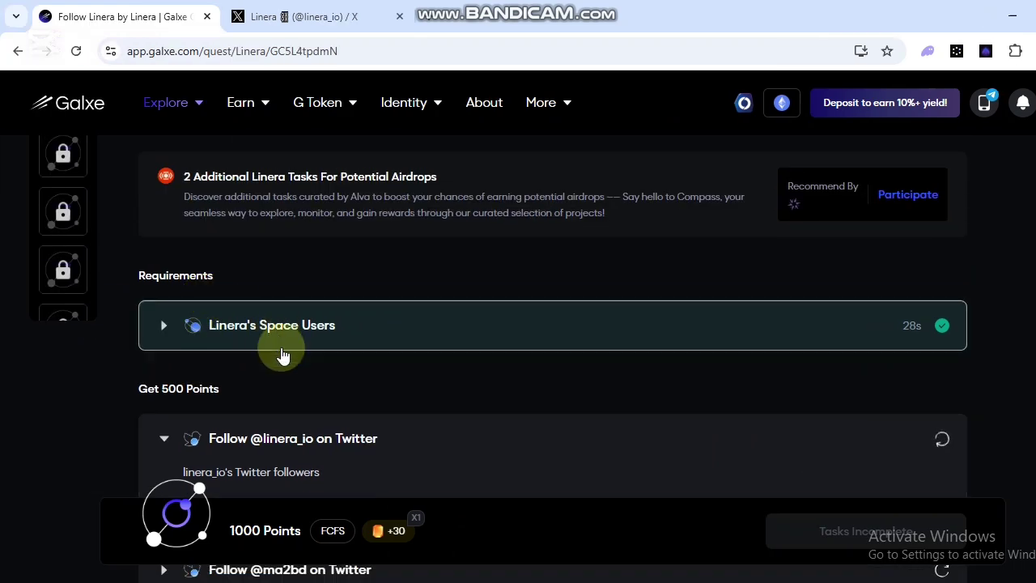
pyautogui.scroll(-1, 198, 407)
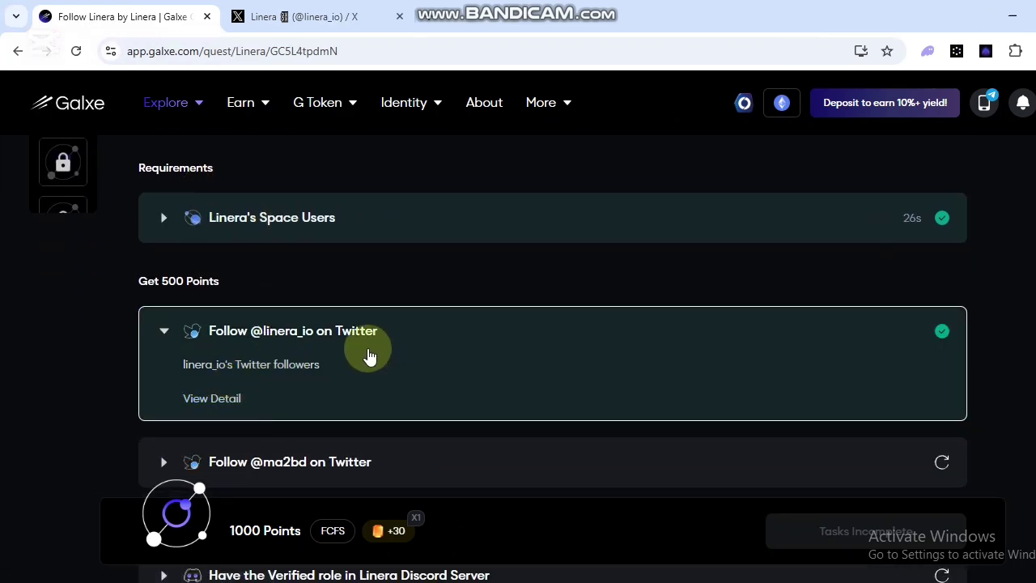
pyautogui.scroll(-1, 475, 365)
pyautogui.scroll(-4, 202, 370)
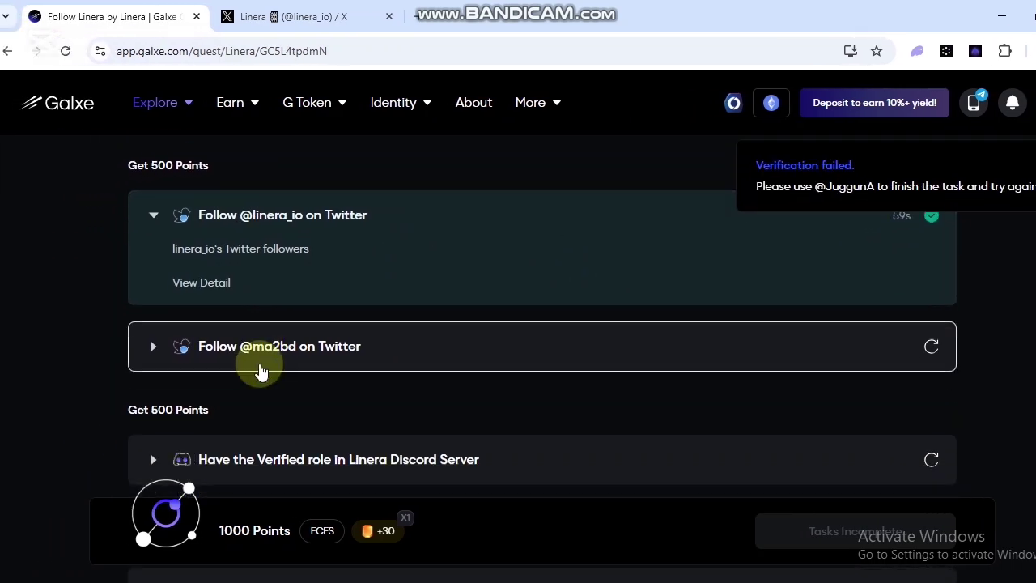
pyautogui.scroll(1, 259, 371)
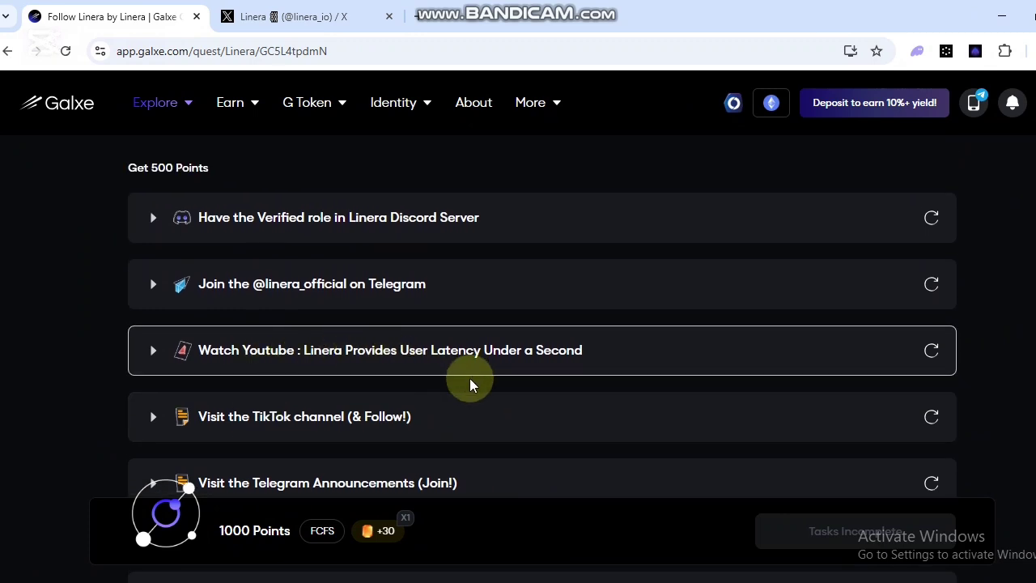
pyautogui.scroll(-1, 372, 380)
pyautogui.scroll(1, 291, 379)
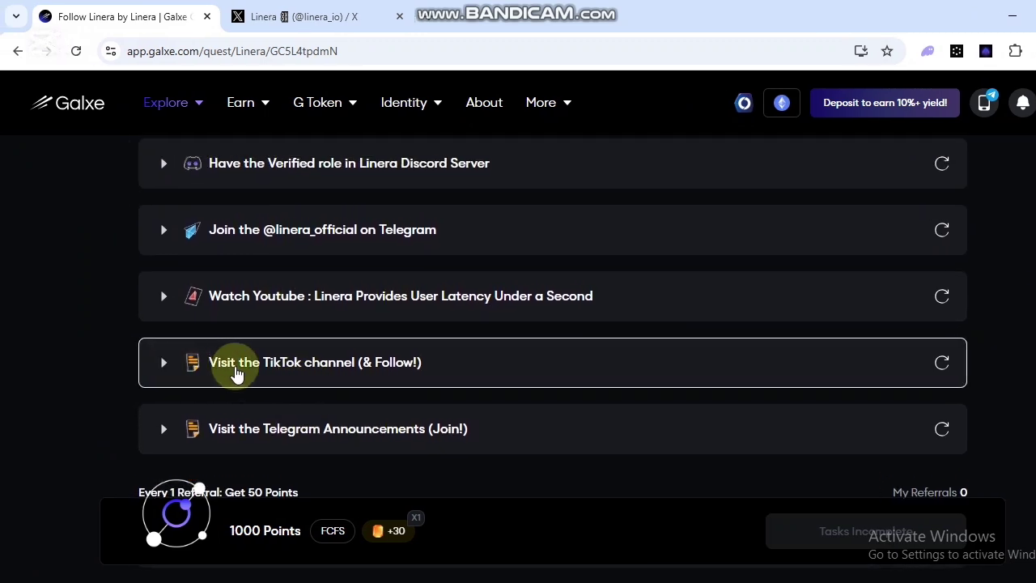
pyautogui.scroll(5, 275, 372)
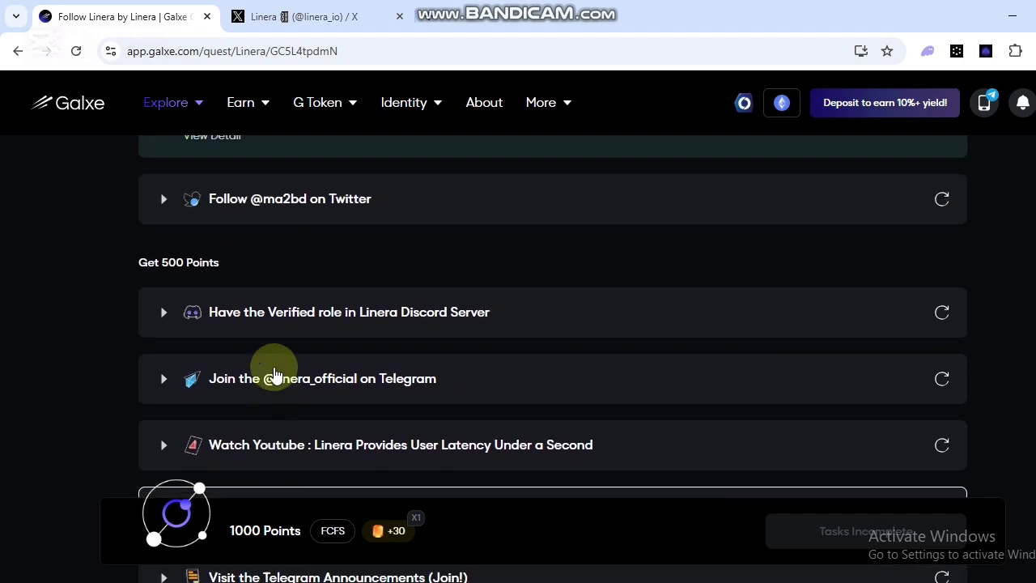
pyautogui.scroll(-6, 238, 407)
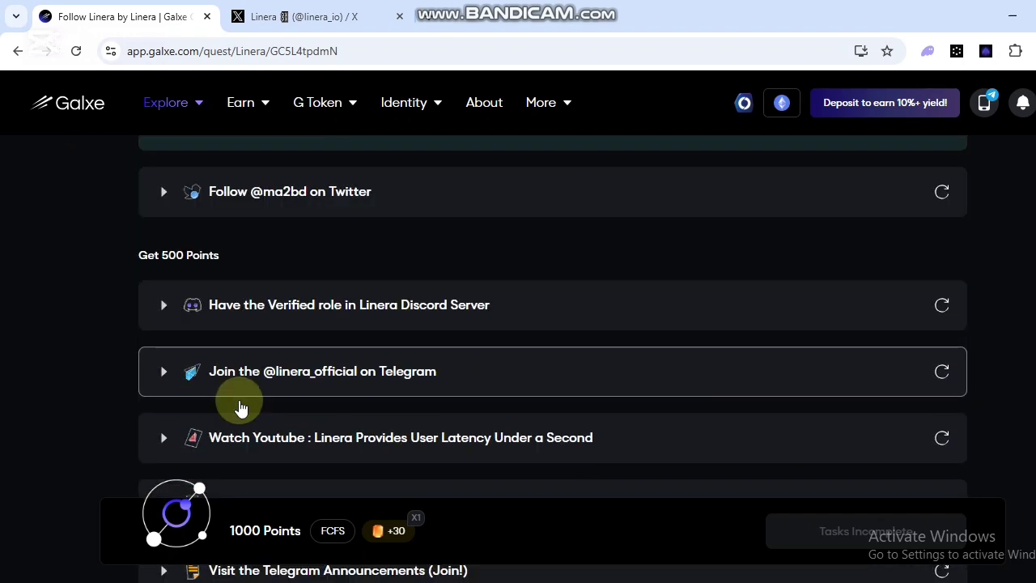
pyautogui.scroll(1, 241, 409)
pyautogui.scroll(6, 77, 191)
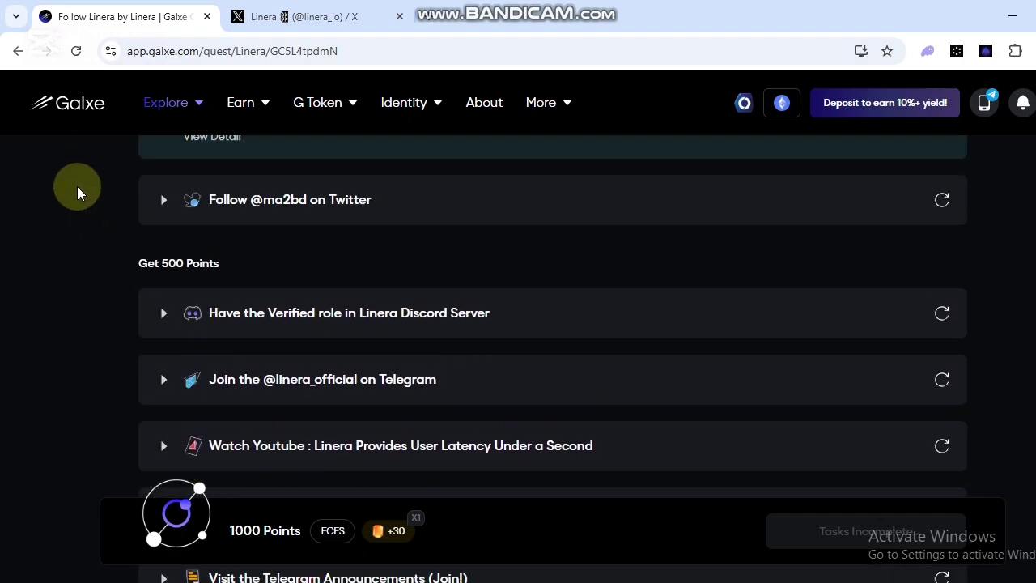
pyautogui.scroll(3, 66, 198)
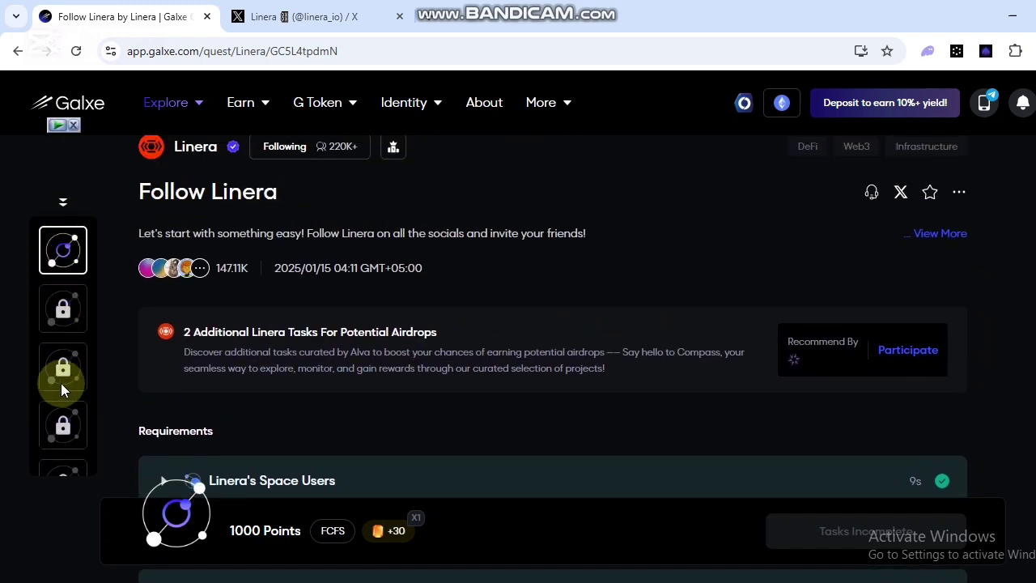
pyautogui.scroll(-4, 58, 401)
pyautogui.scroll(2, 56, 380)
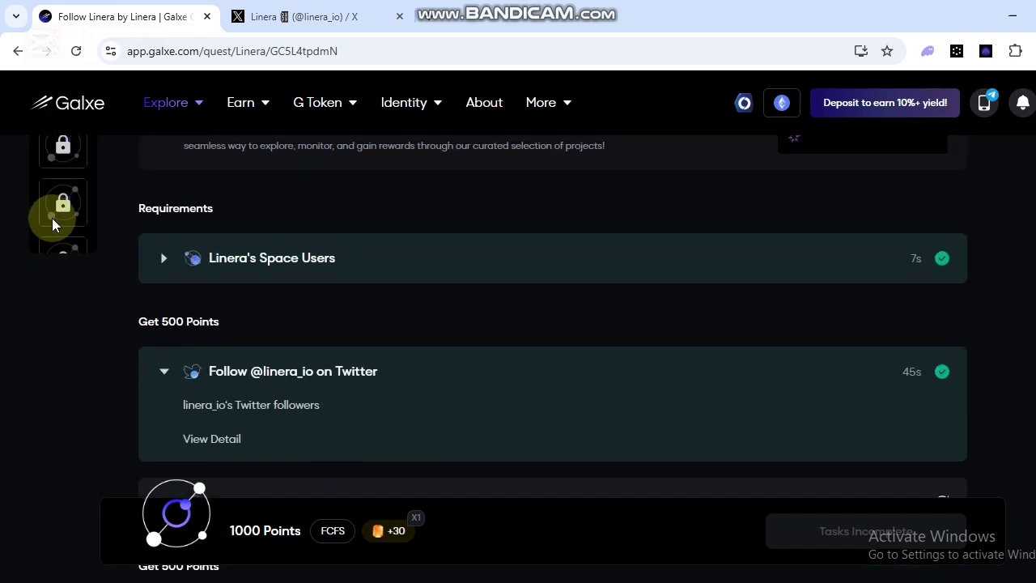
pyautogui.scroll(-1, 74, 227)
pyautogui.scroll(3, 81, 226)
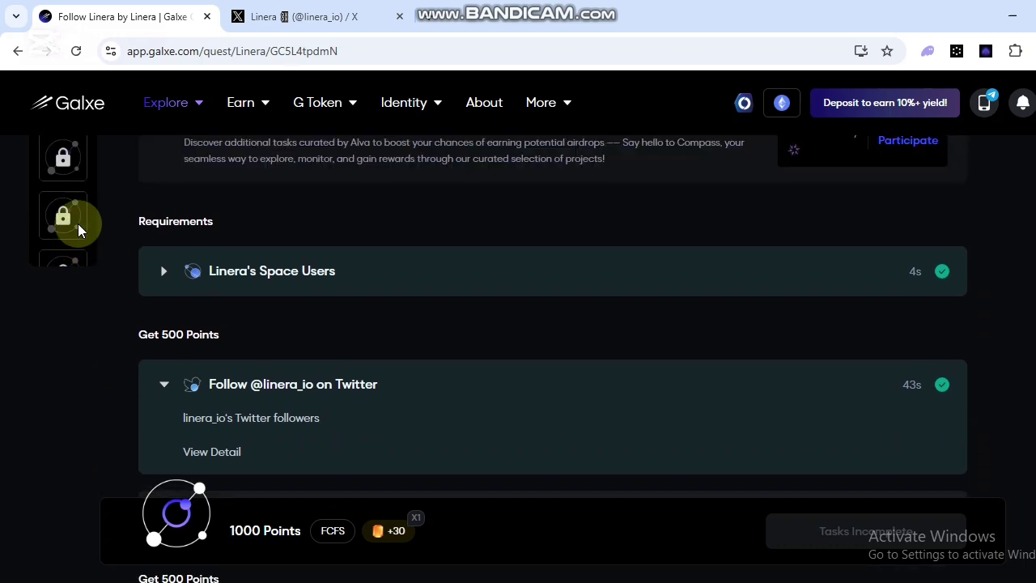
pyautogui.scroll(1, 78, 232)
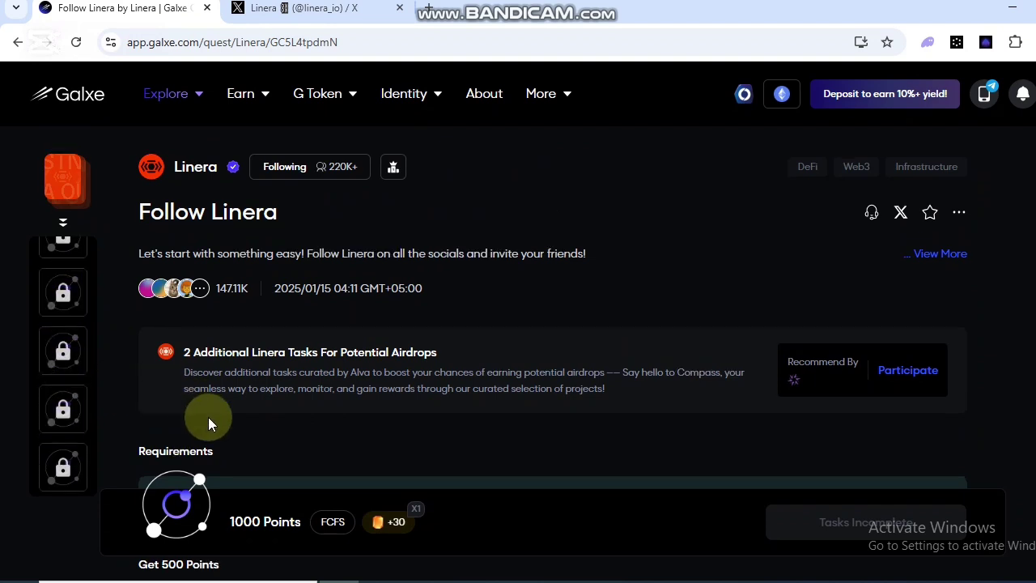
pyautogui.scroll(-1, 327, 438)
pyautogui.scroll(-1, 326, 438)
pyautogui.scroll(-1, 326, 438)
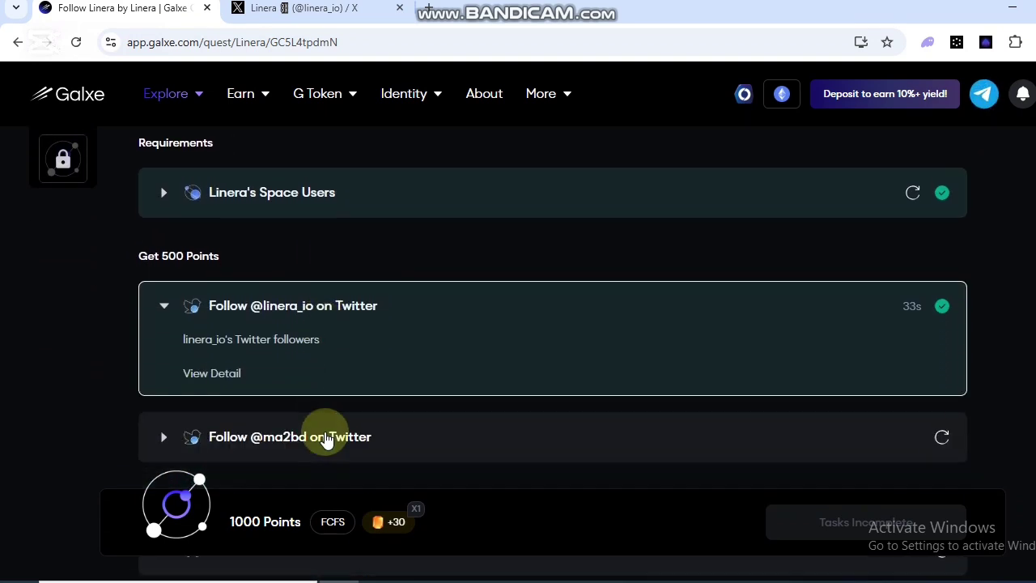
pyautogui.scroll(-1, 326, 438)
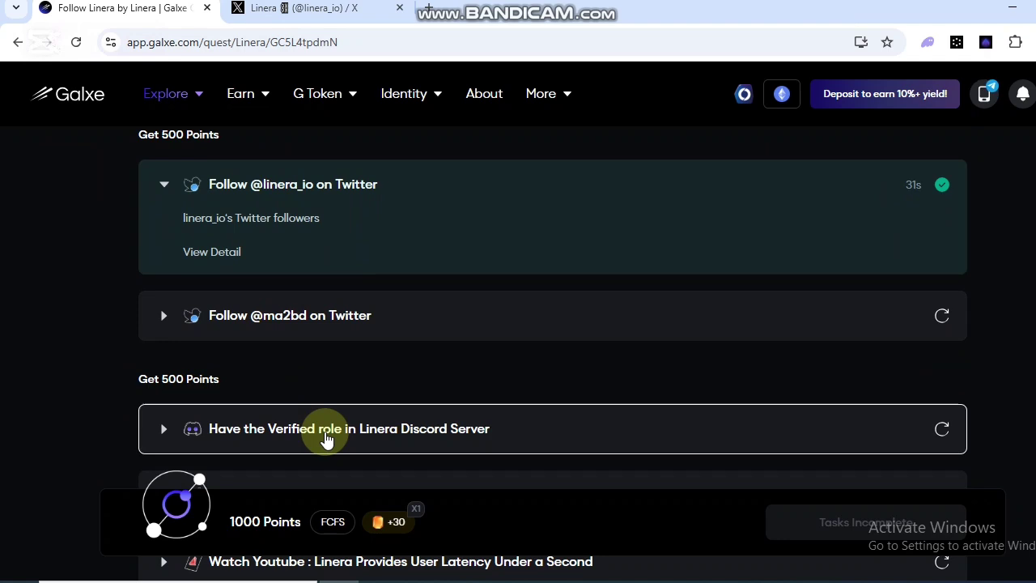
pyautogui.scroll(-1, 358, 440)
pyautogui.scroll(-1, 358, 439)
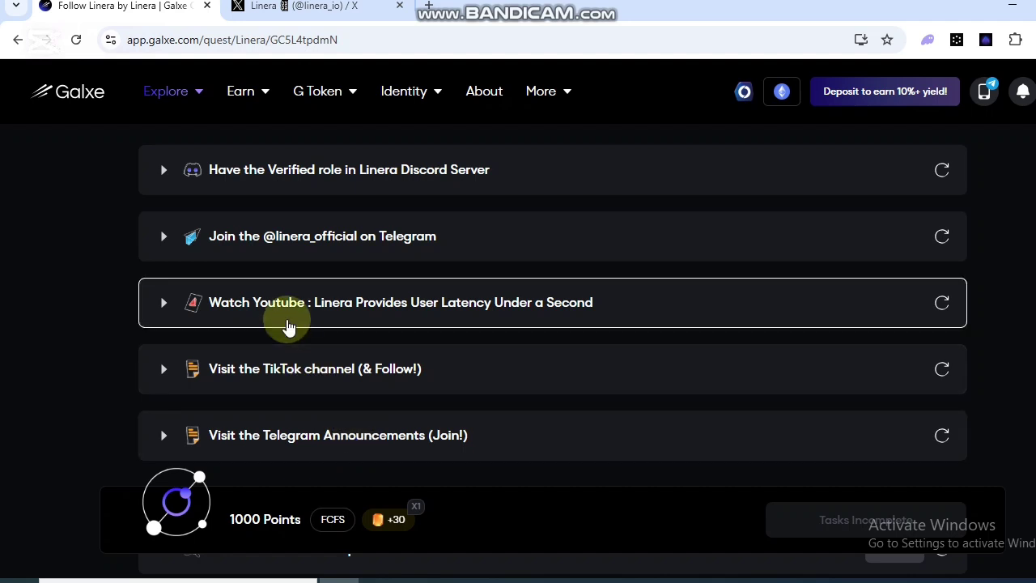
pyautogui.scroll(-1, 283, 355)
pyautogui.scroll(-2, 282, 359)
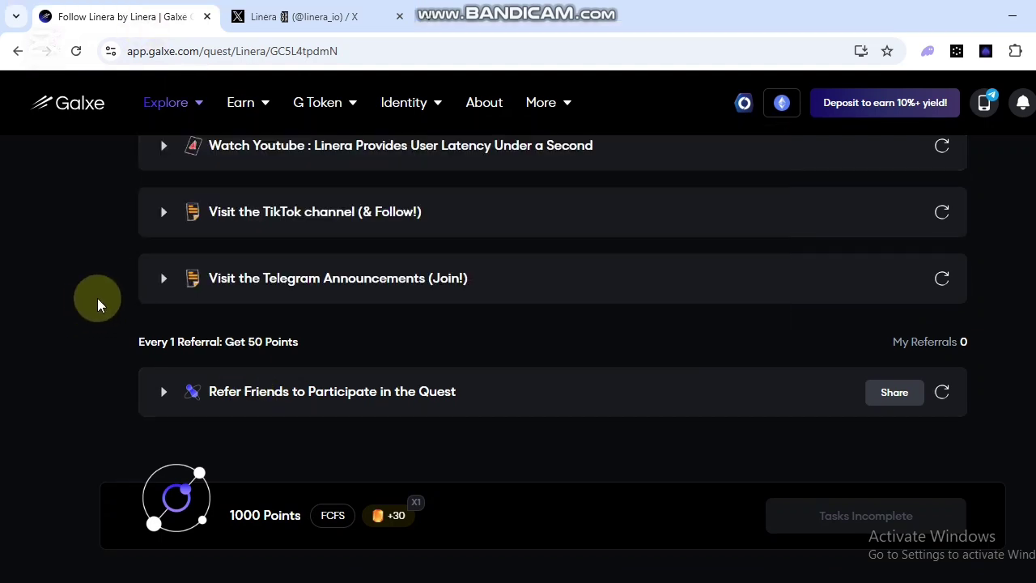
pyautogui.scroll(3, 97, 298)
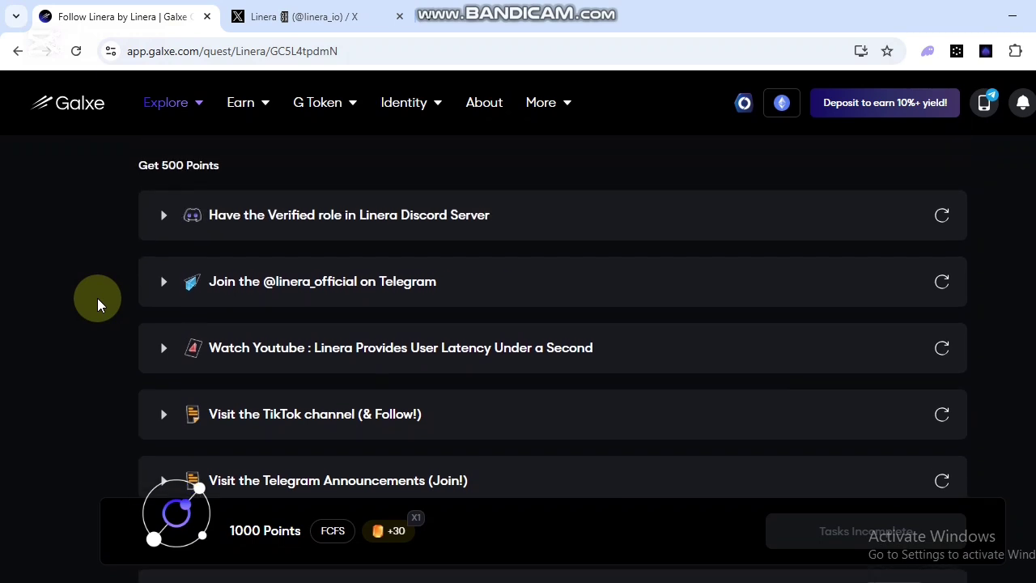
pyautogui.scroll(1, 98, 299)
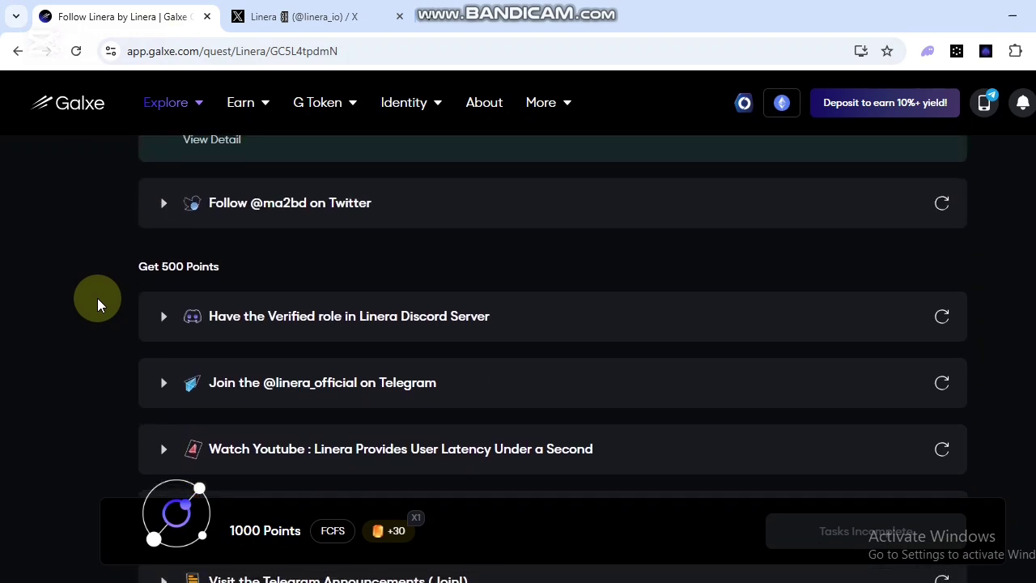
pyautogui.scroll(1, 224, 278)
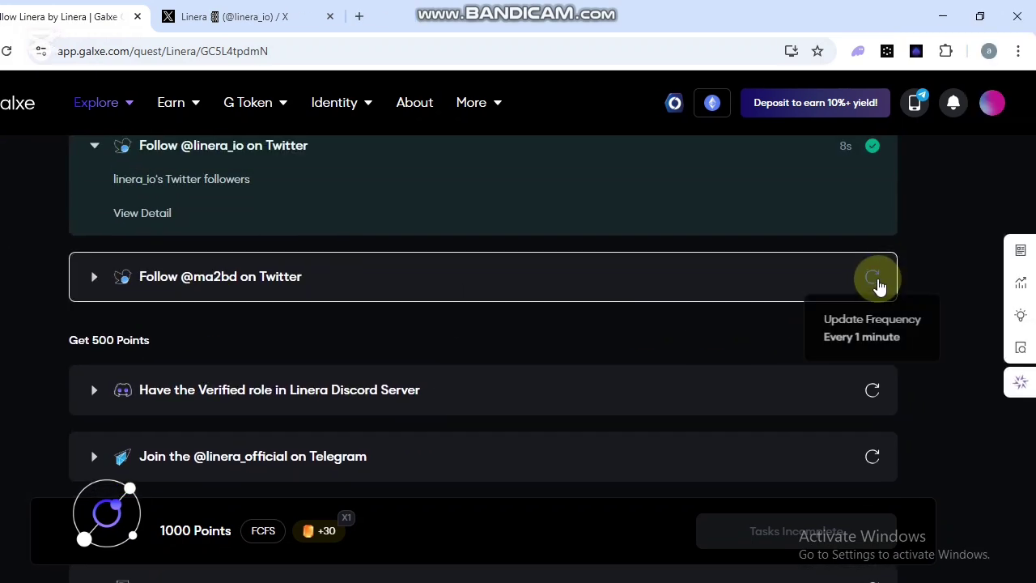
pyautogui.scroll(-1, 586, 354)
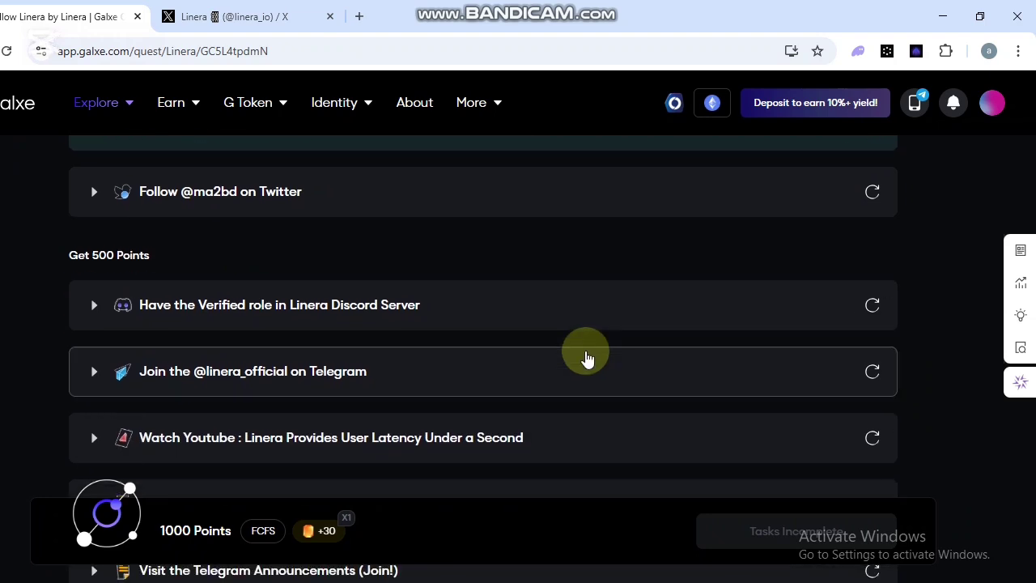
pyautogui.scroll(3, 588, 356)
pyautogui.scroll(3, 585, 353)
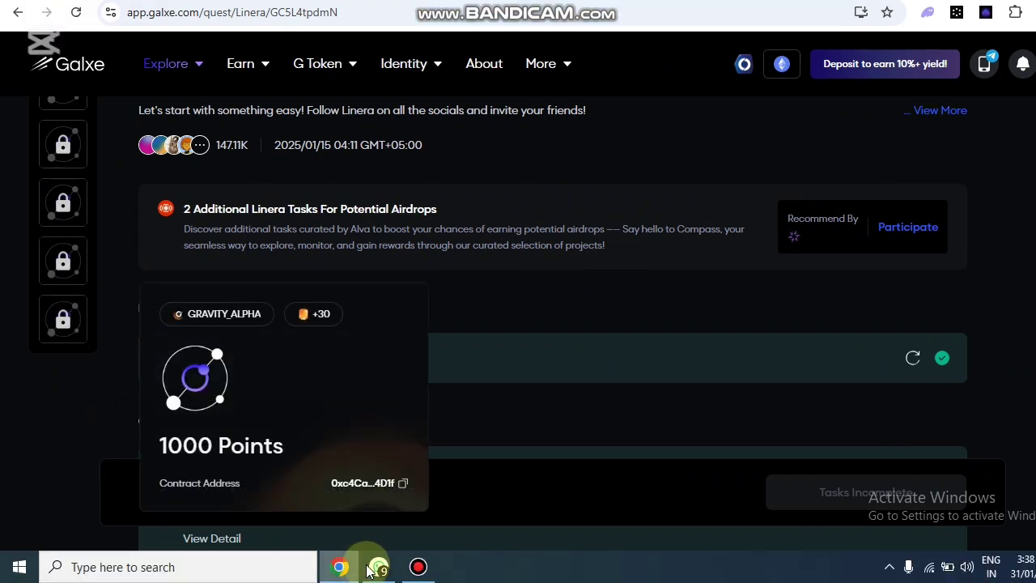
pyautogui.click(374, 570)
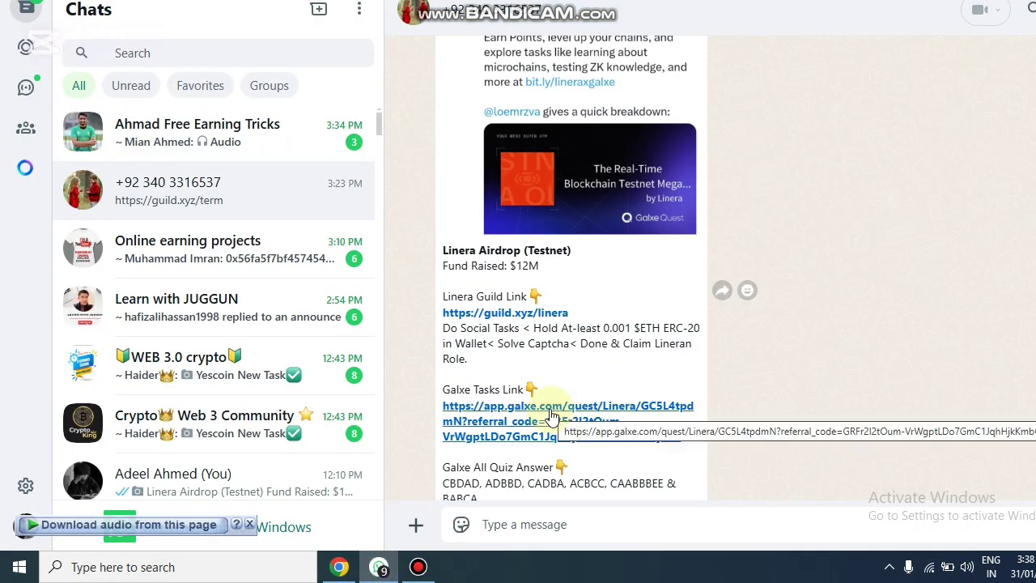
pyautogui.scroll(-3, 469, 397)
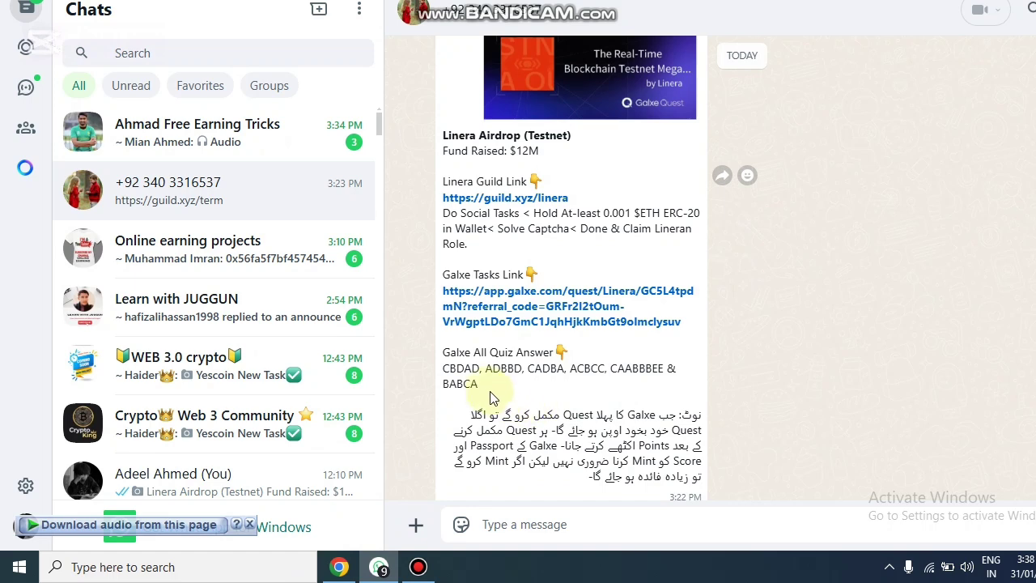
pyautogui.scroll(-2, 442, 405)
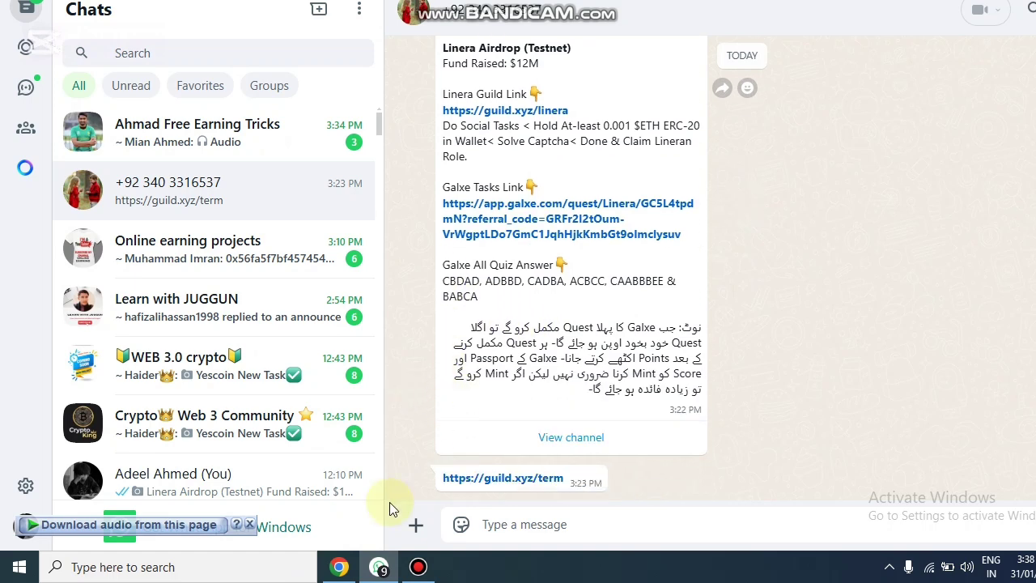
pyautogui.click(340, 564)
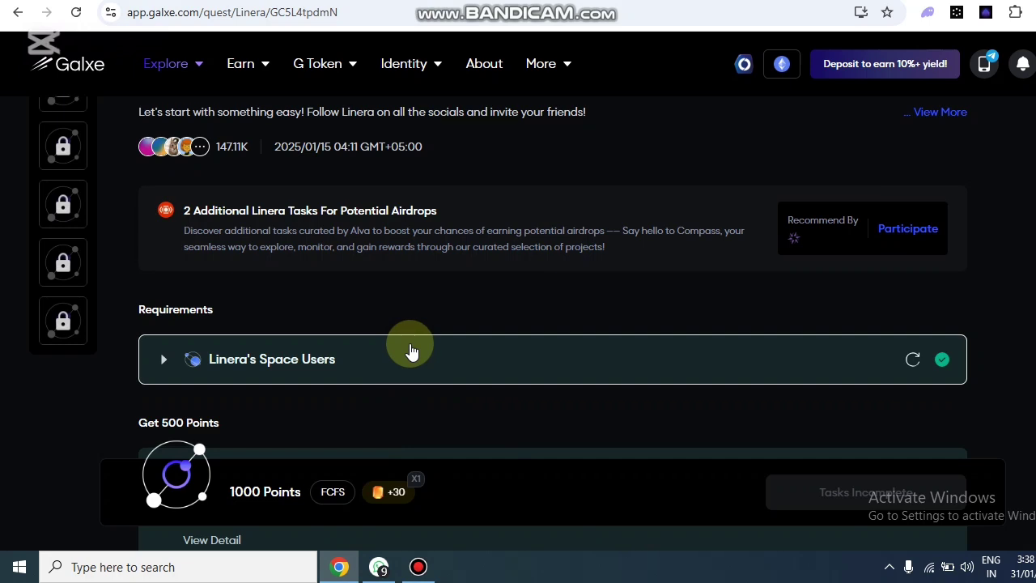
pyautogui.scroll(2, 410, 350)
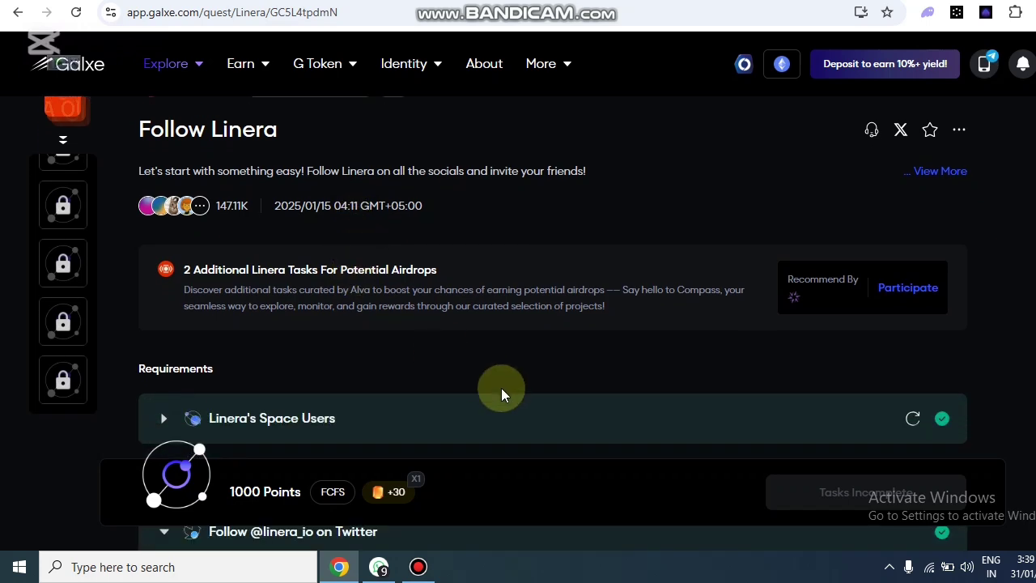
pyautogui.scroll(-2, 510, 393)
pyautogui.scroll(-2, 510, 393)
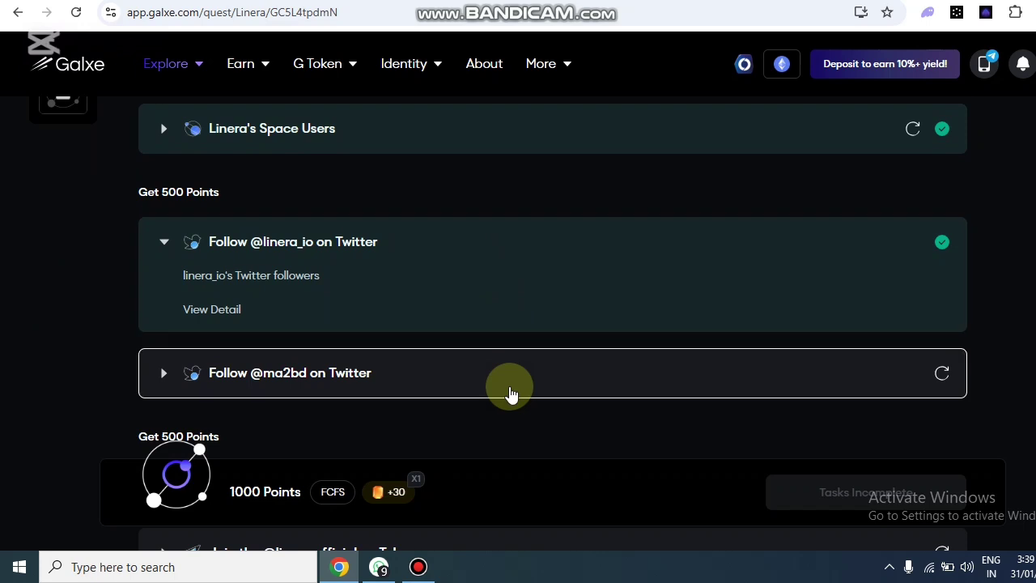
pyautogui.scroll(3, 490, 364)
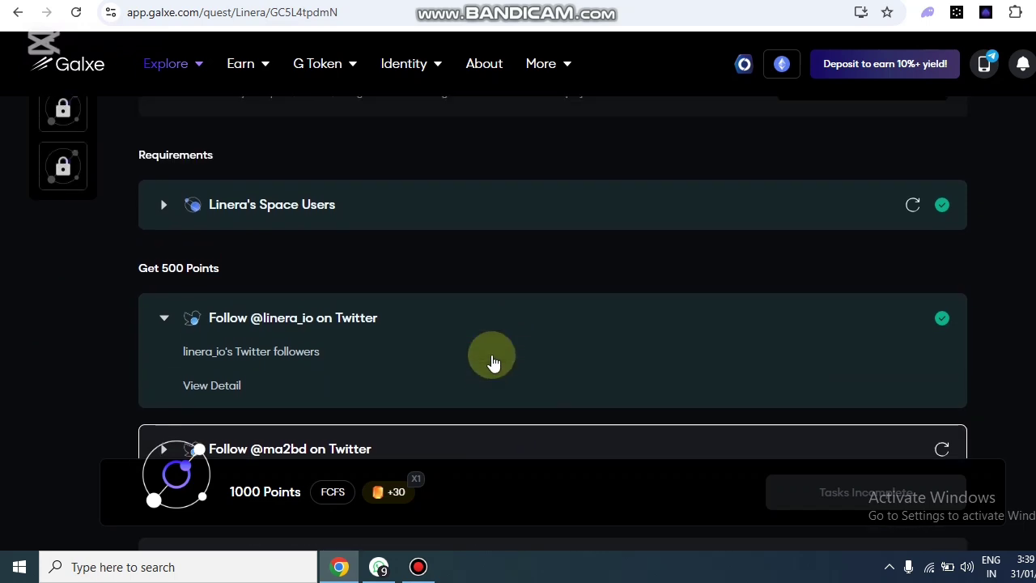
pyautogui.scroll(1, 473, 315)
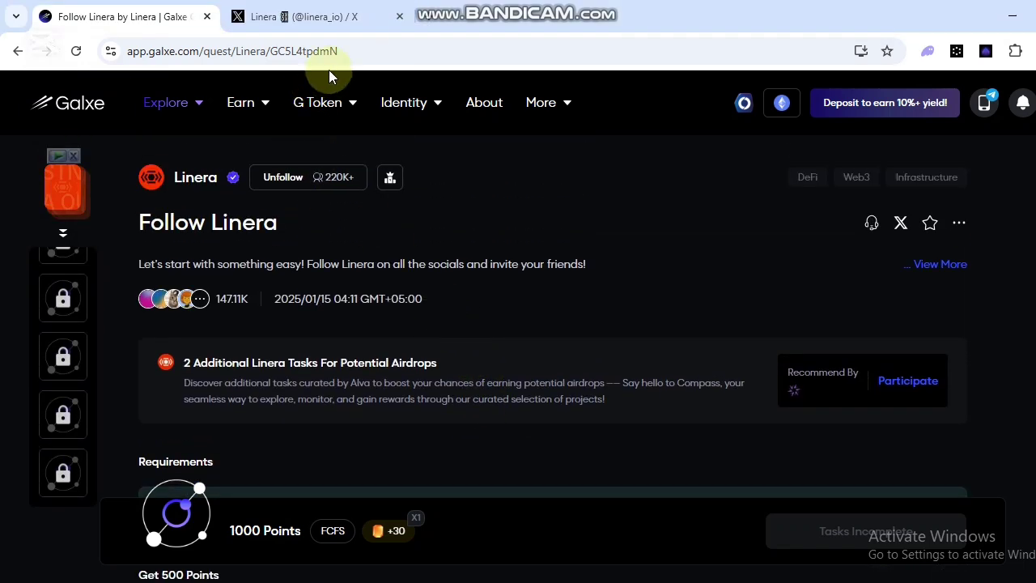